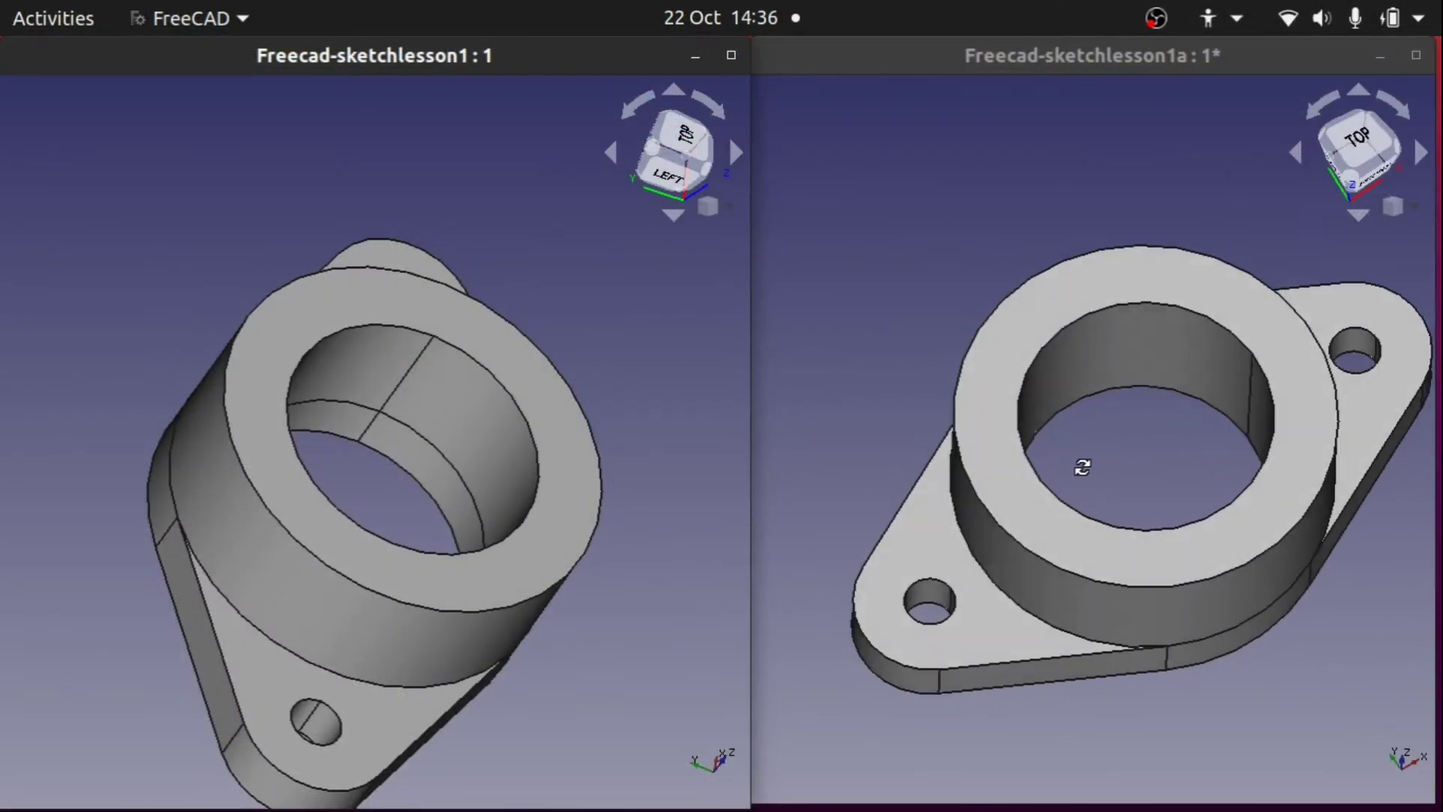
middle_click_drag(1083, 467, 1076, 481)
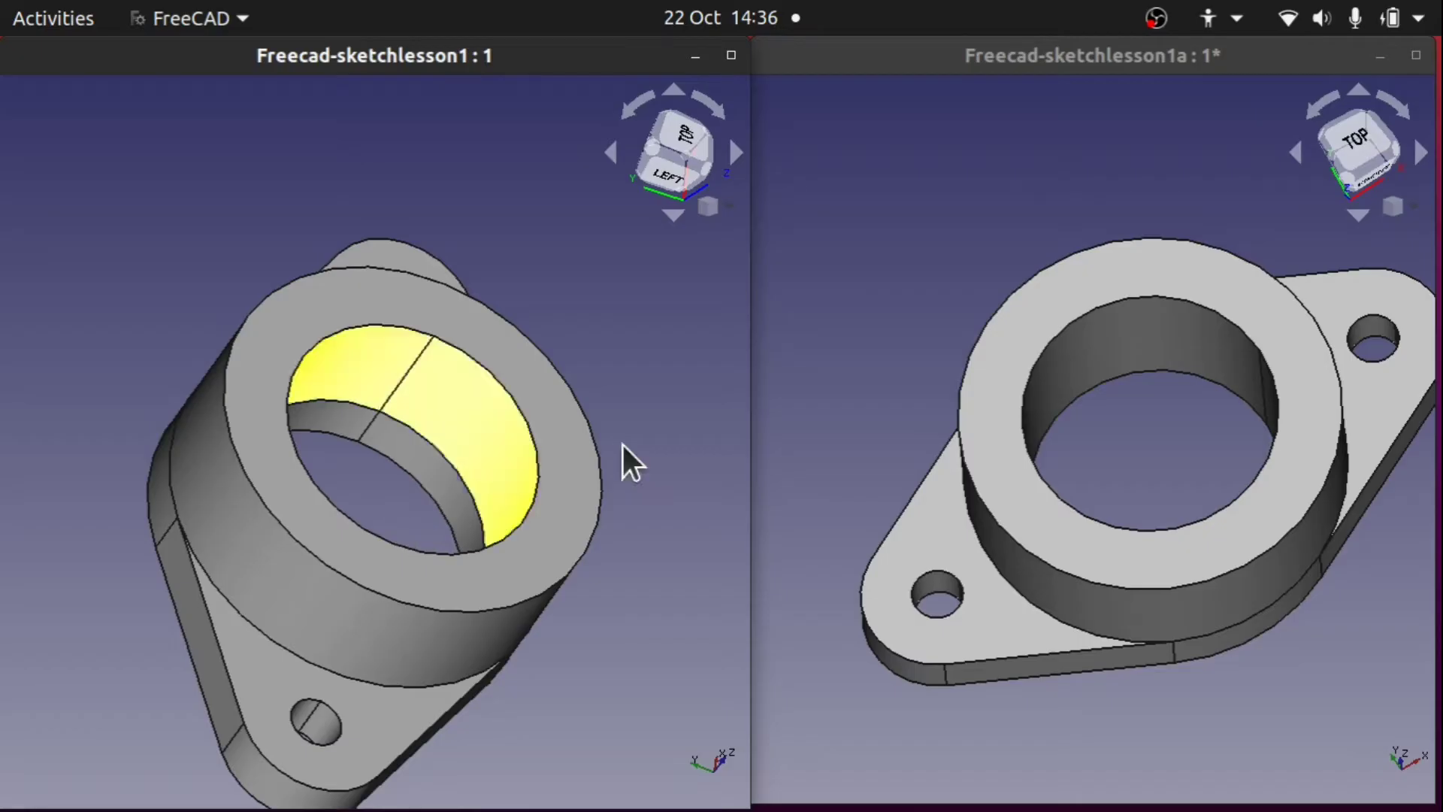
middle_click_drag(1071, 489, 1112, 477)
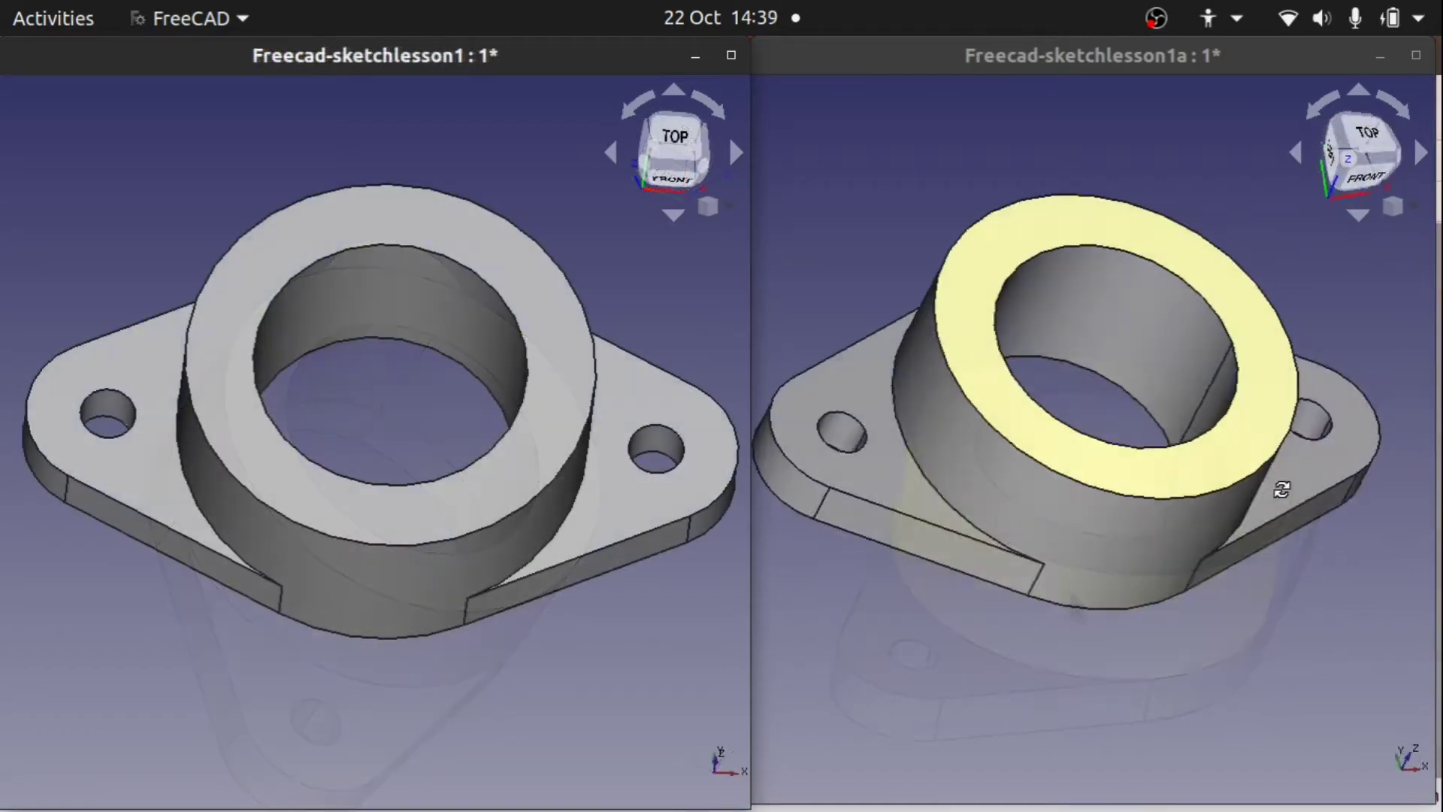
middle_click_drag(1282, 489, 1178, 451)
middle_click_drag(699, 476, 683, 448)
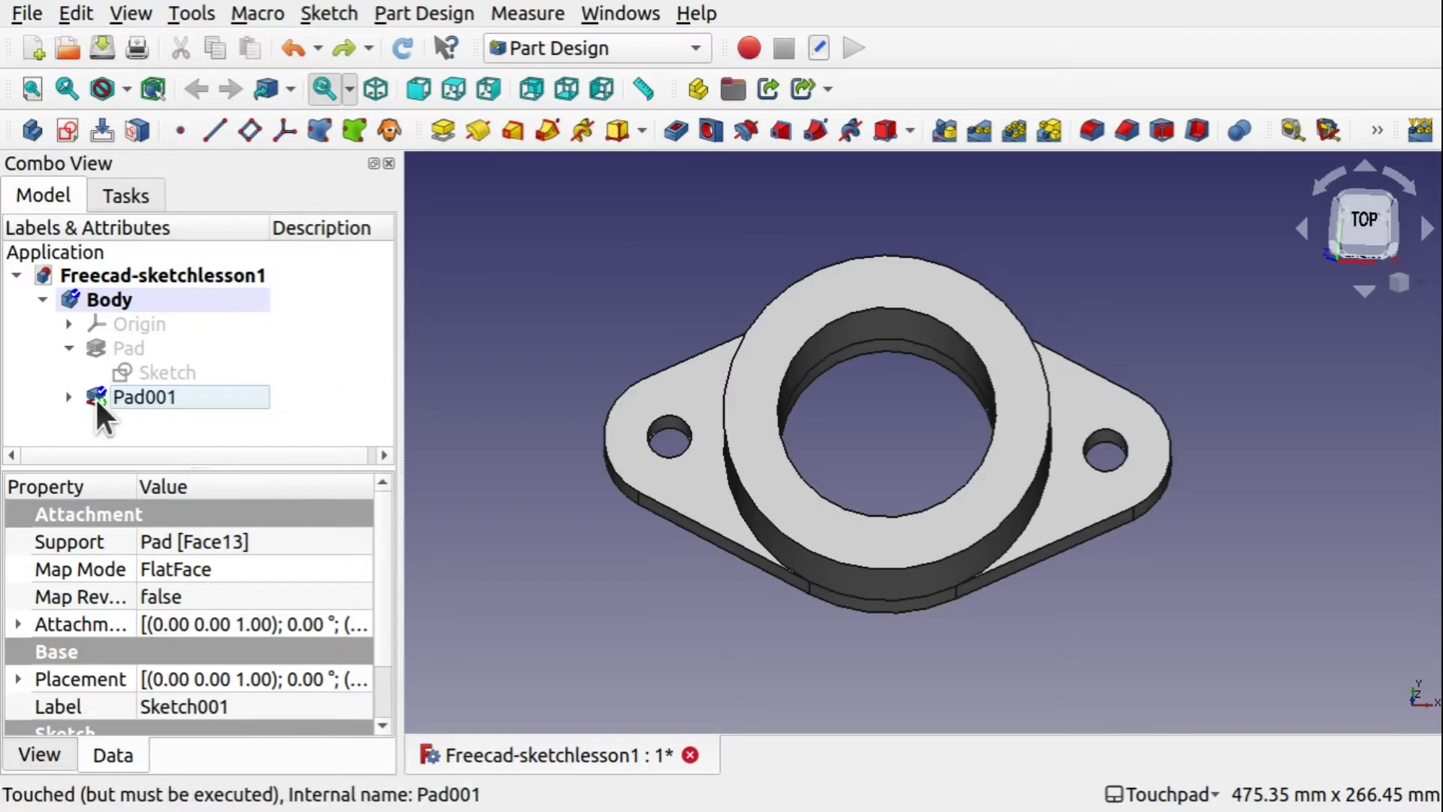
Delete the Pad001 ring feature from the body, keeping its sketch.
left_click(149, 397)
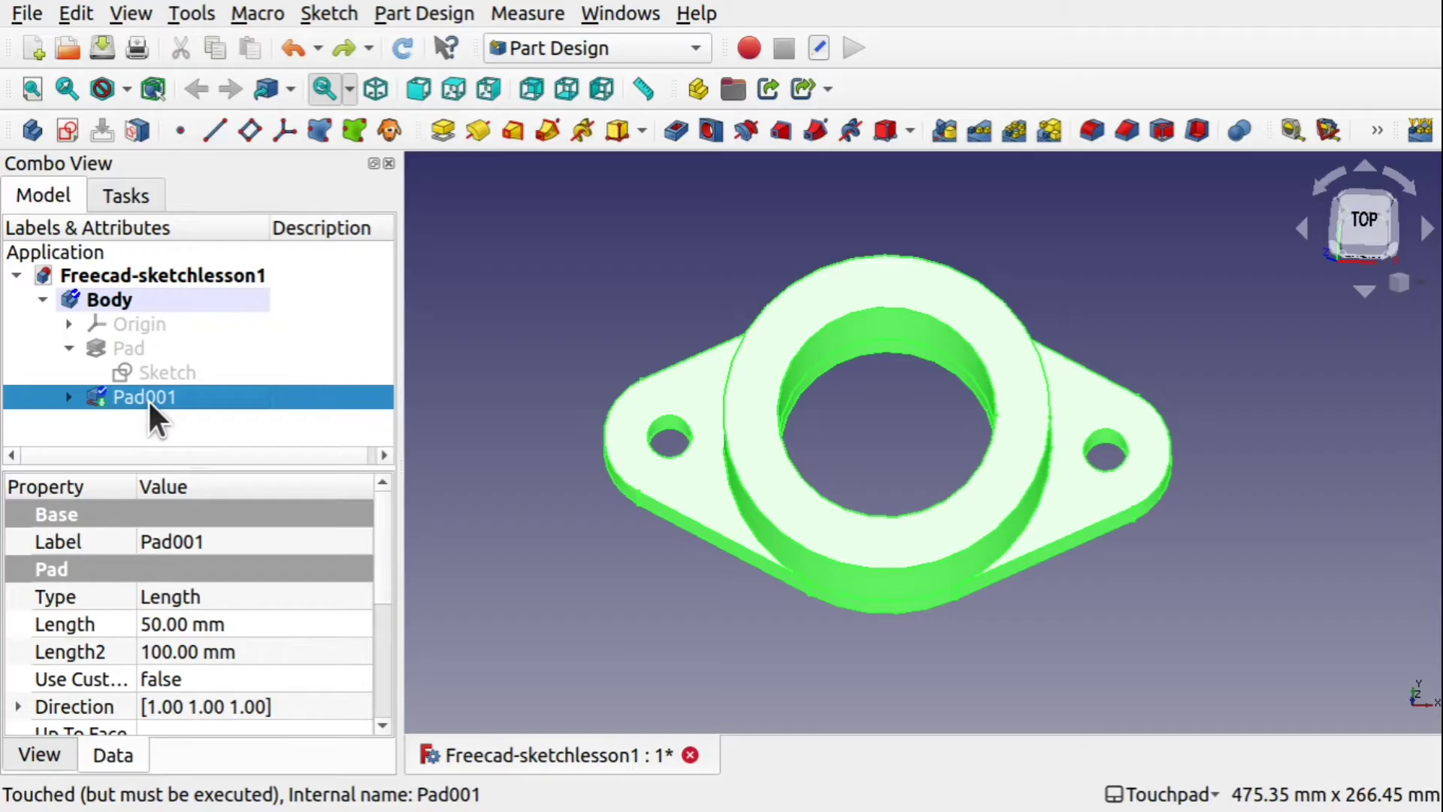
key("Delete")
Edit Sketch001 and delete its inner circle.
left_click(163, 397)
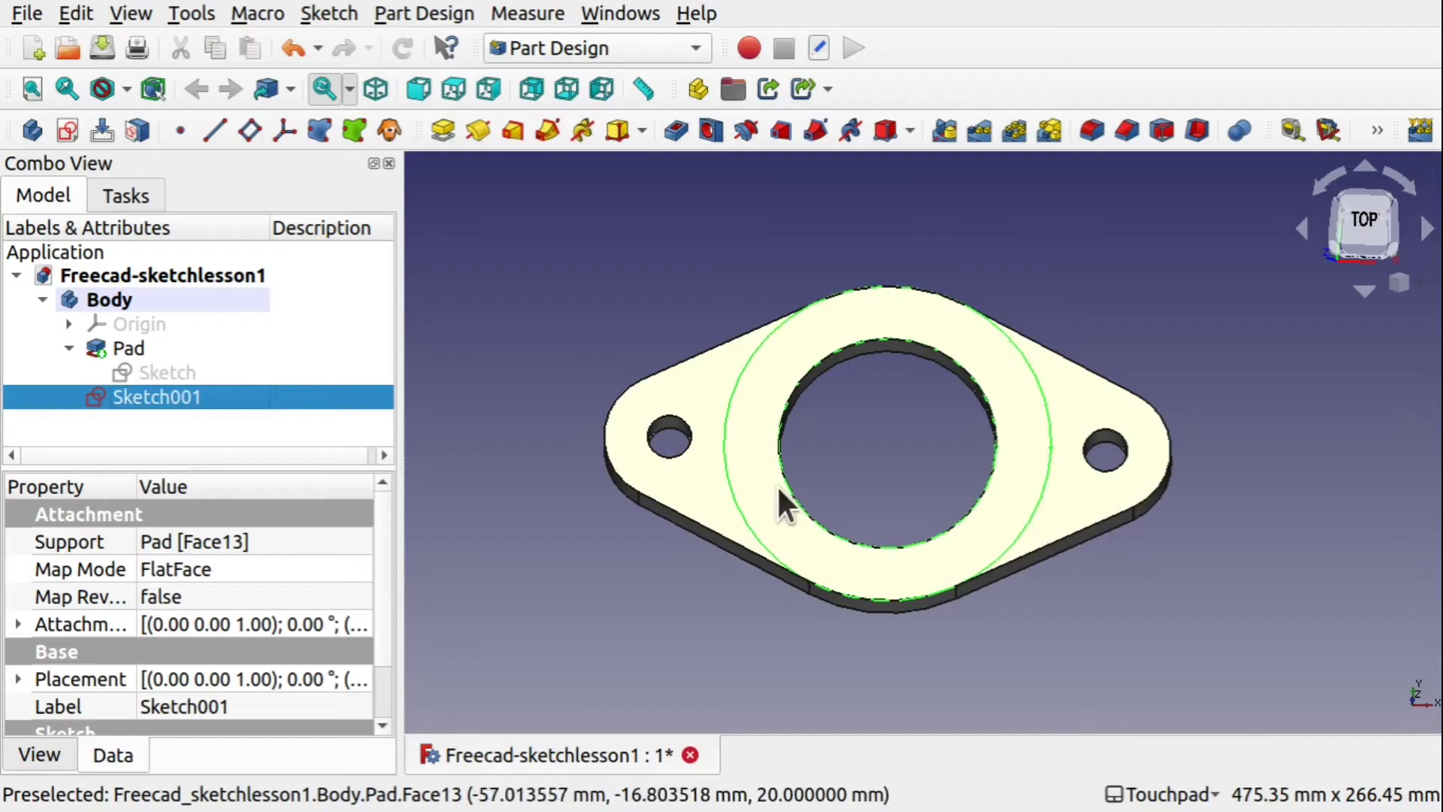
double_click(142, 397)
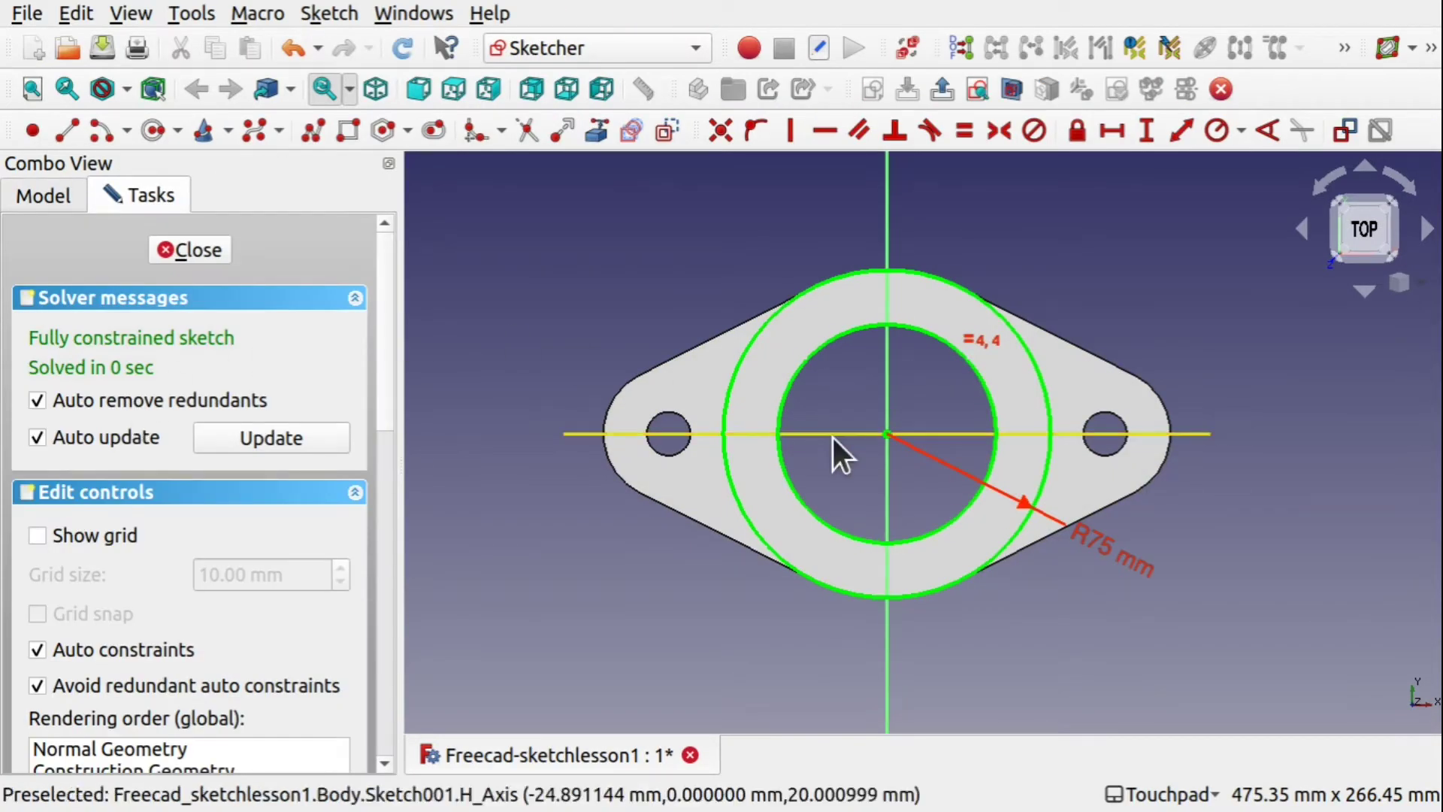
left_click(936, 530)
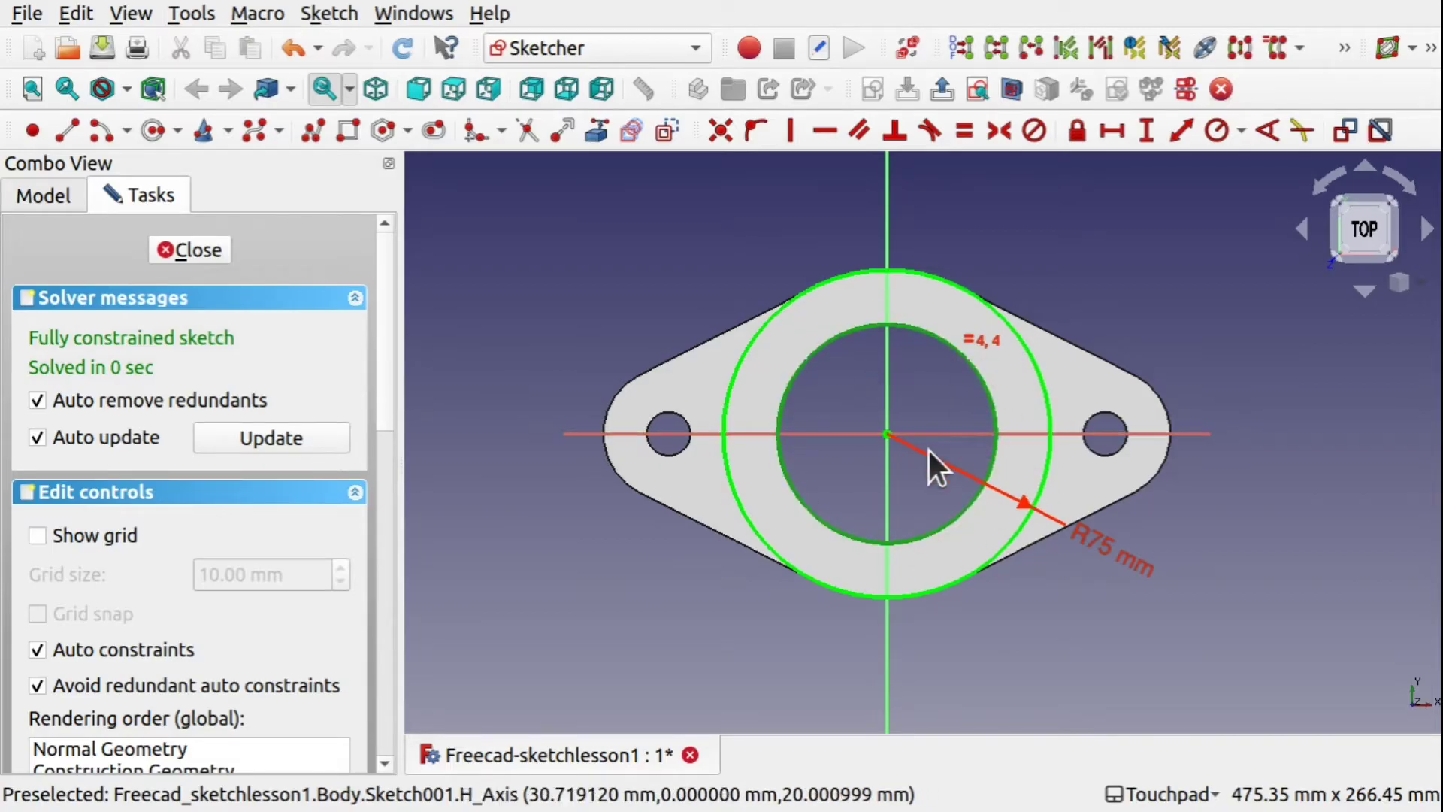
key("Escape")
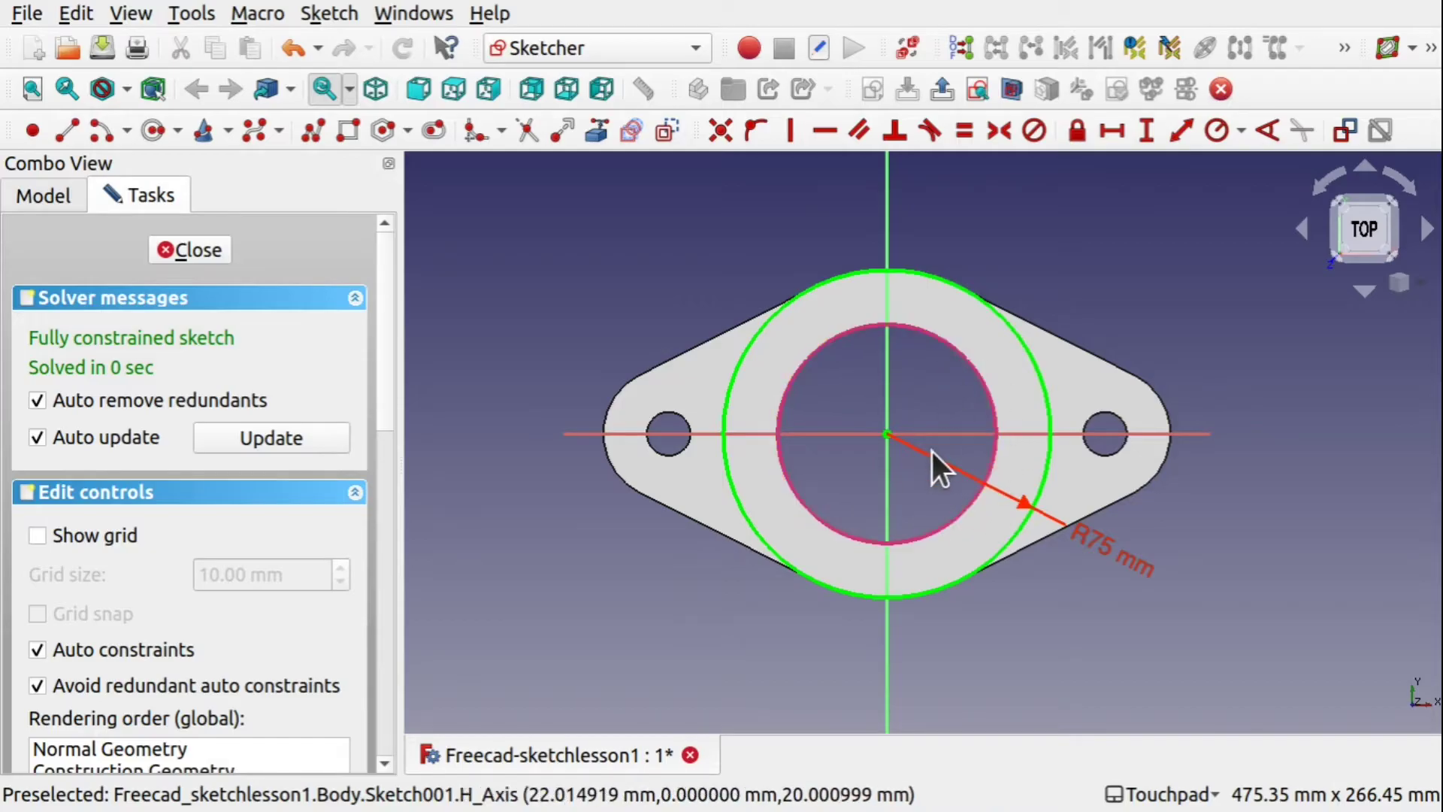
Examine the two circle elements of Sketch001, highlighting each one to identify the one on the hole's edge.
left_click_drag(932, 453, 886, 390, "alt")
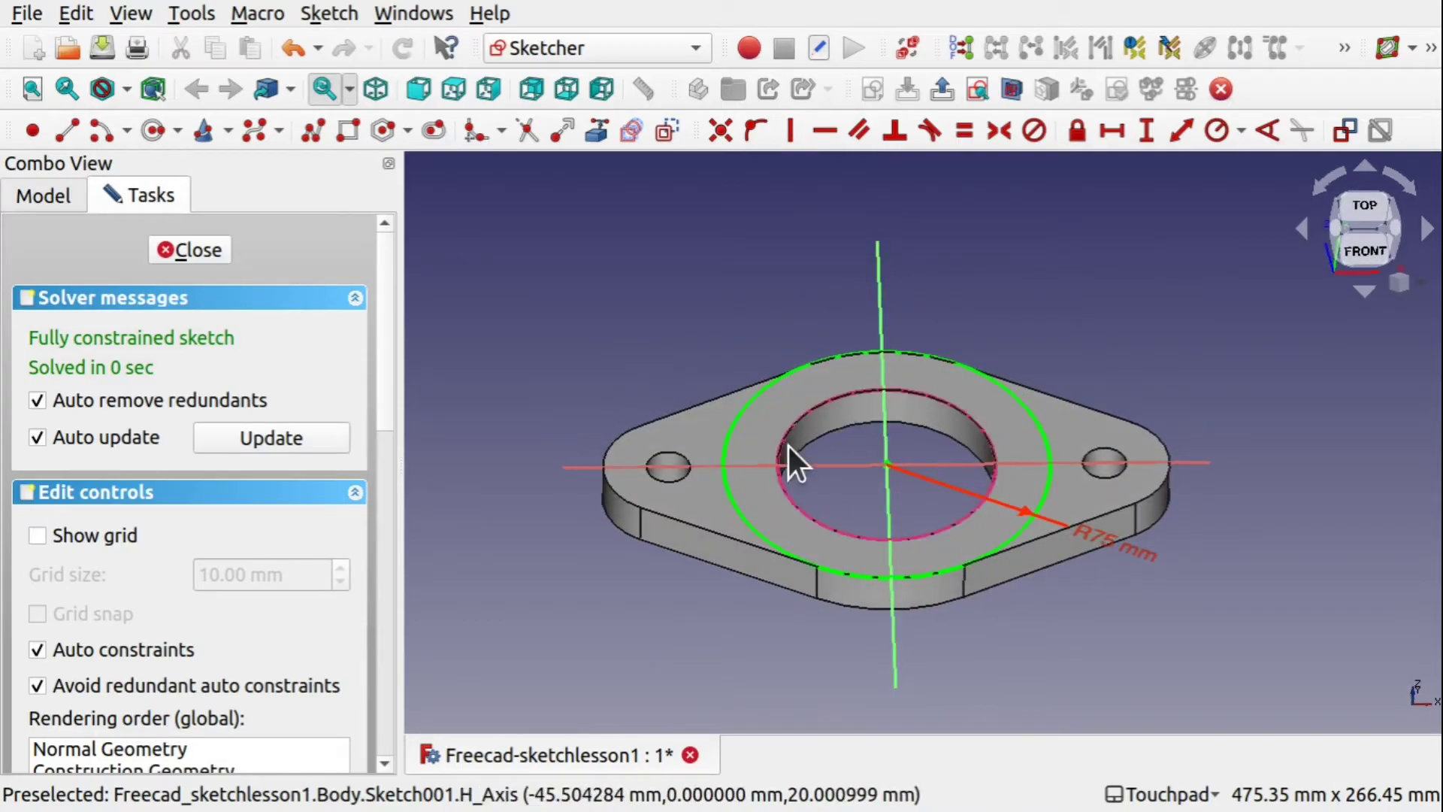
key("2")
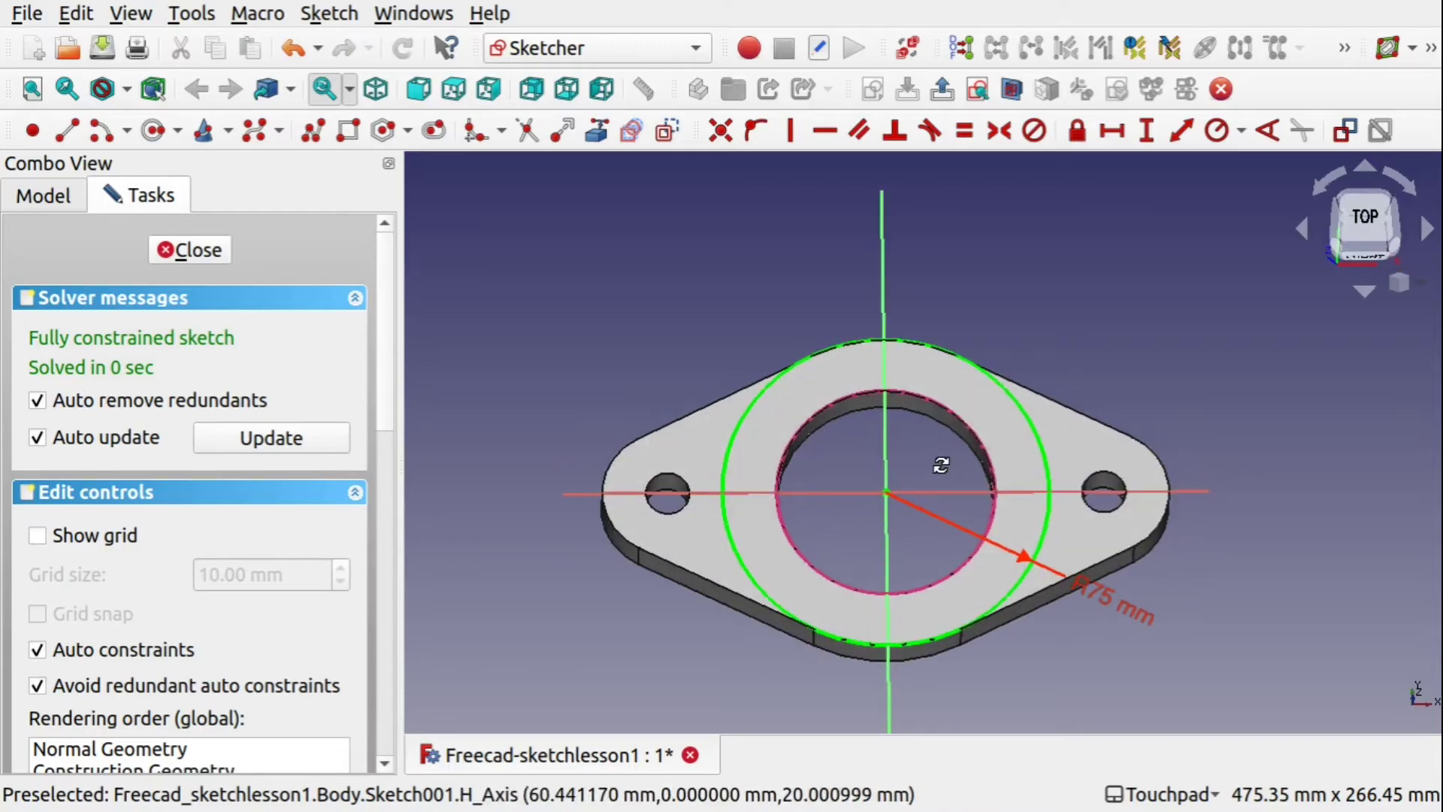
left_click_drag(383, 412, 389, 648)
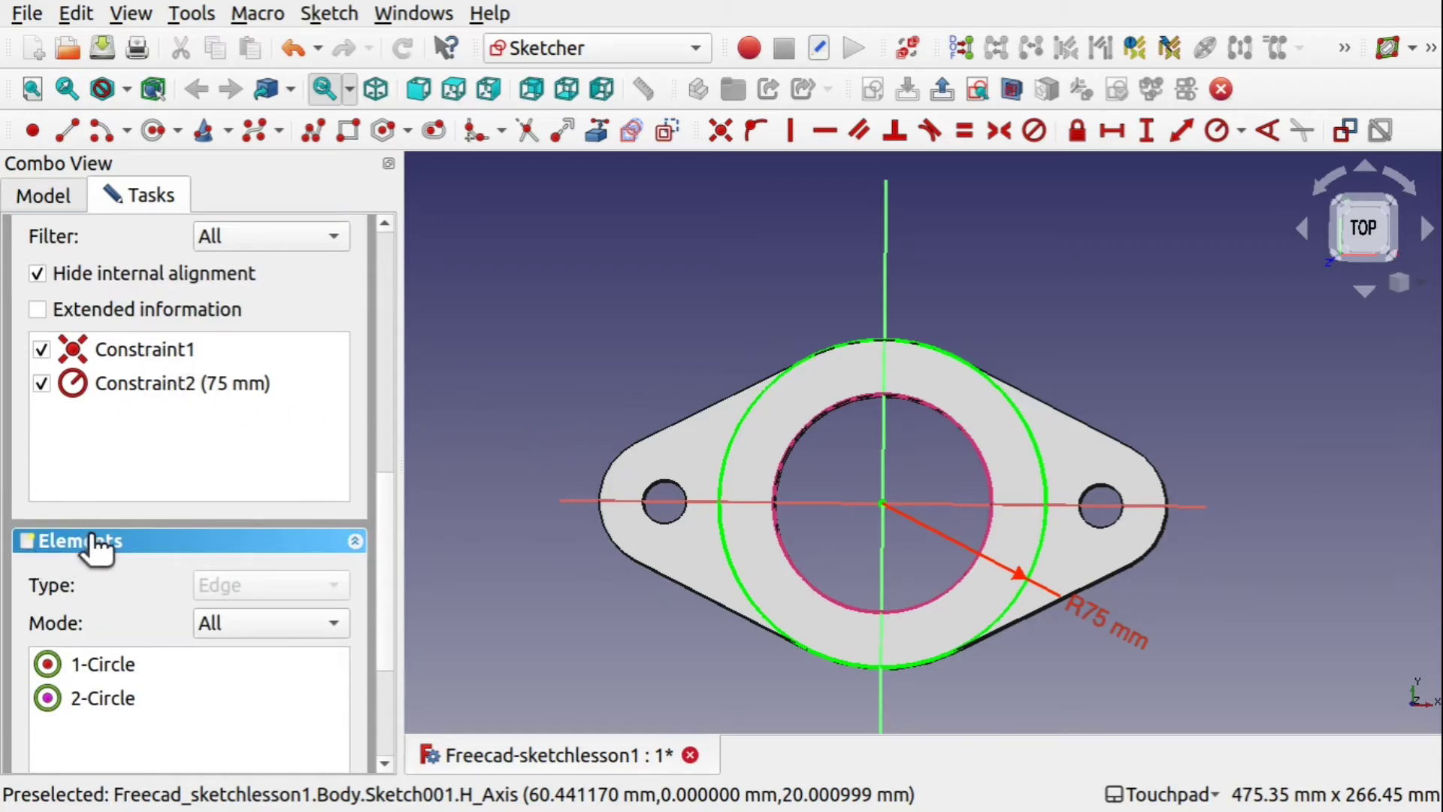
left_click(94, 700)
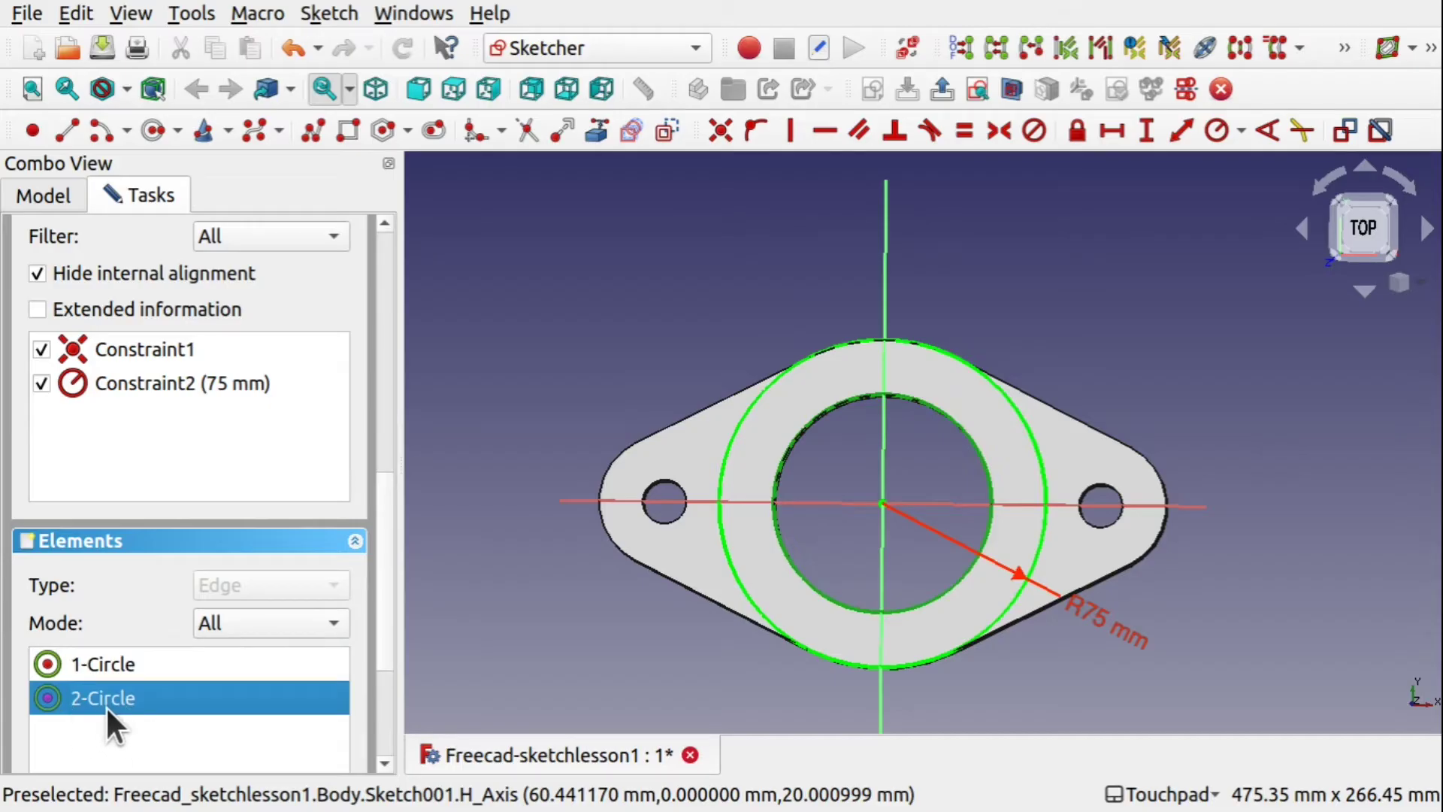
left_click(107, 663)
left_click(104, 692)
left_click(150, 729)
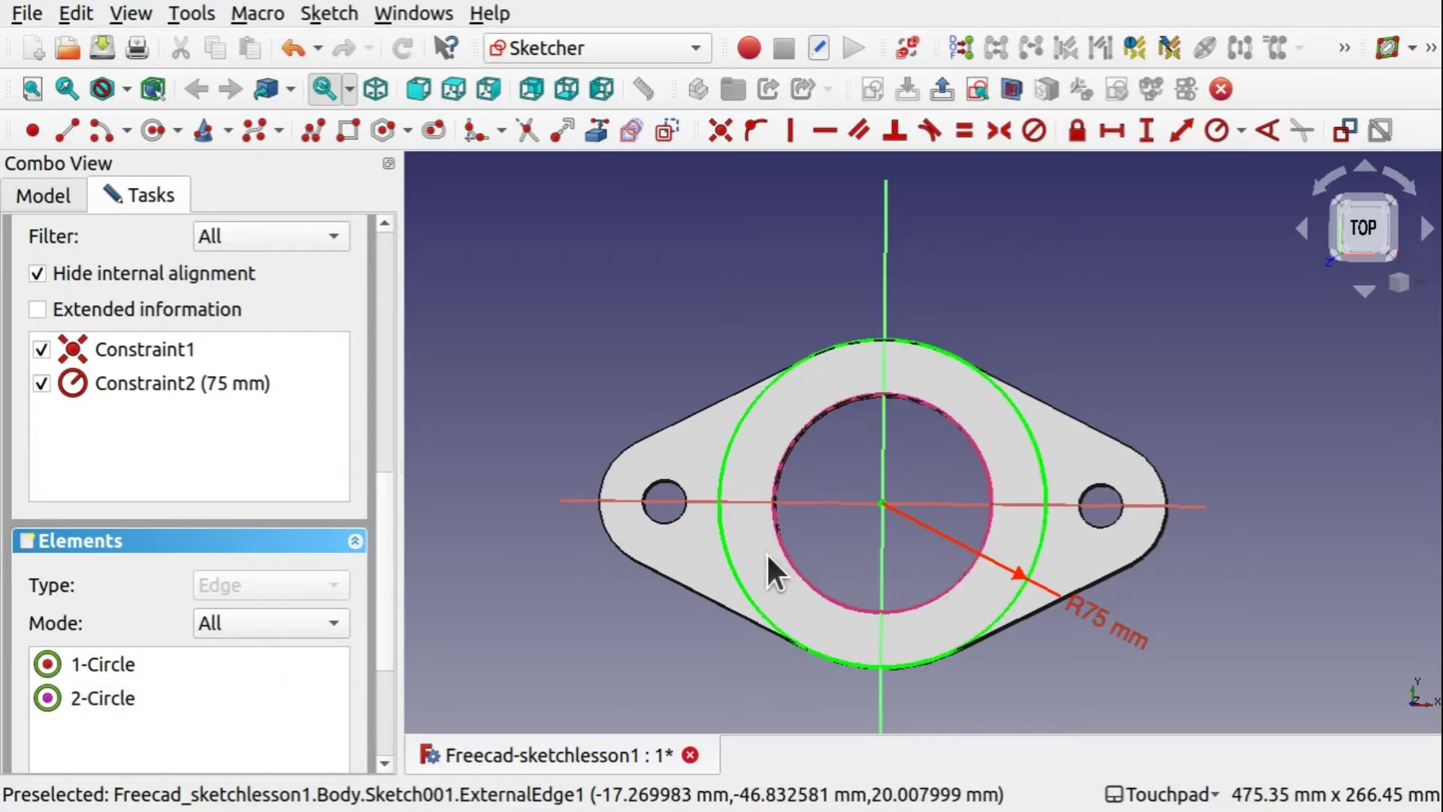
left_click(98, 694)
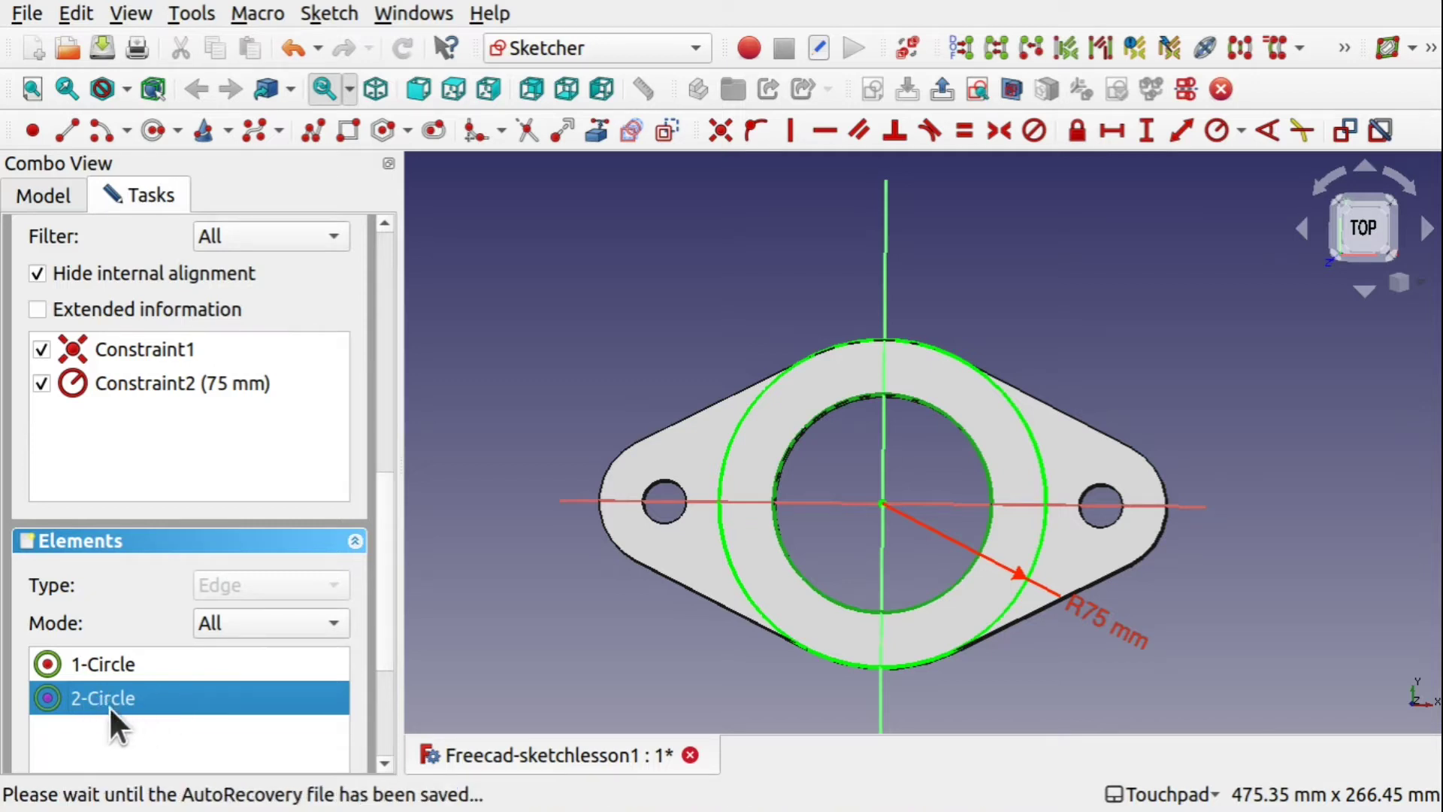
Filter the sketch elements to show only External geometry.
left_click(267, 618)
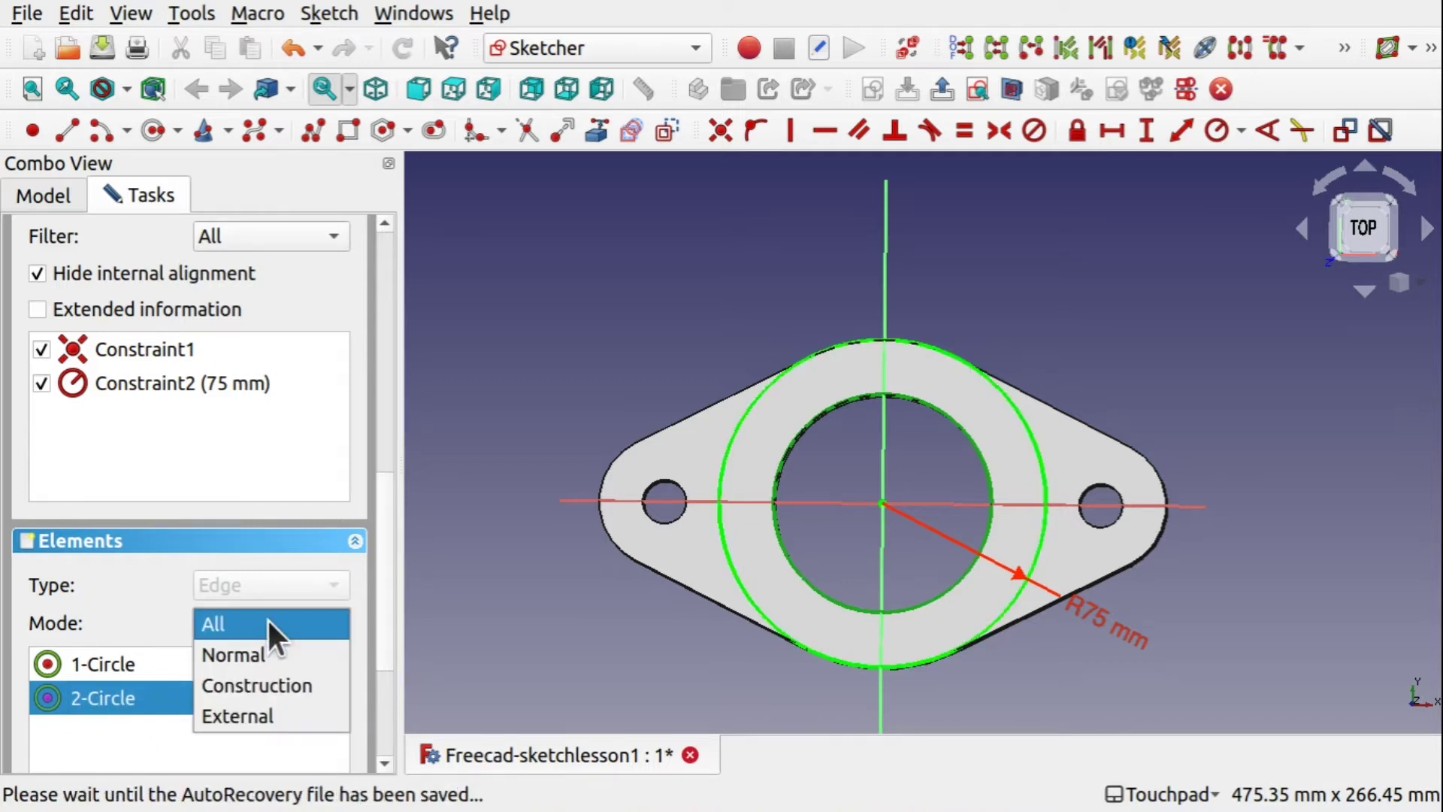
left_click(267, 618)
left_click(268, 618)
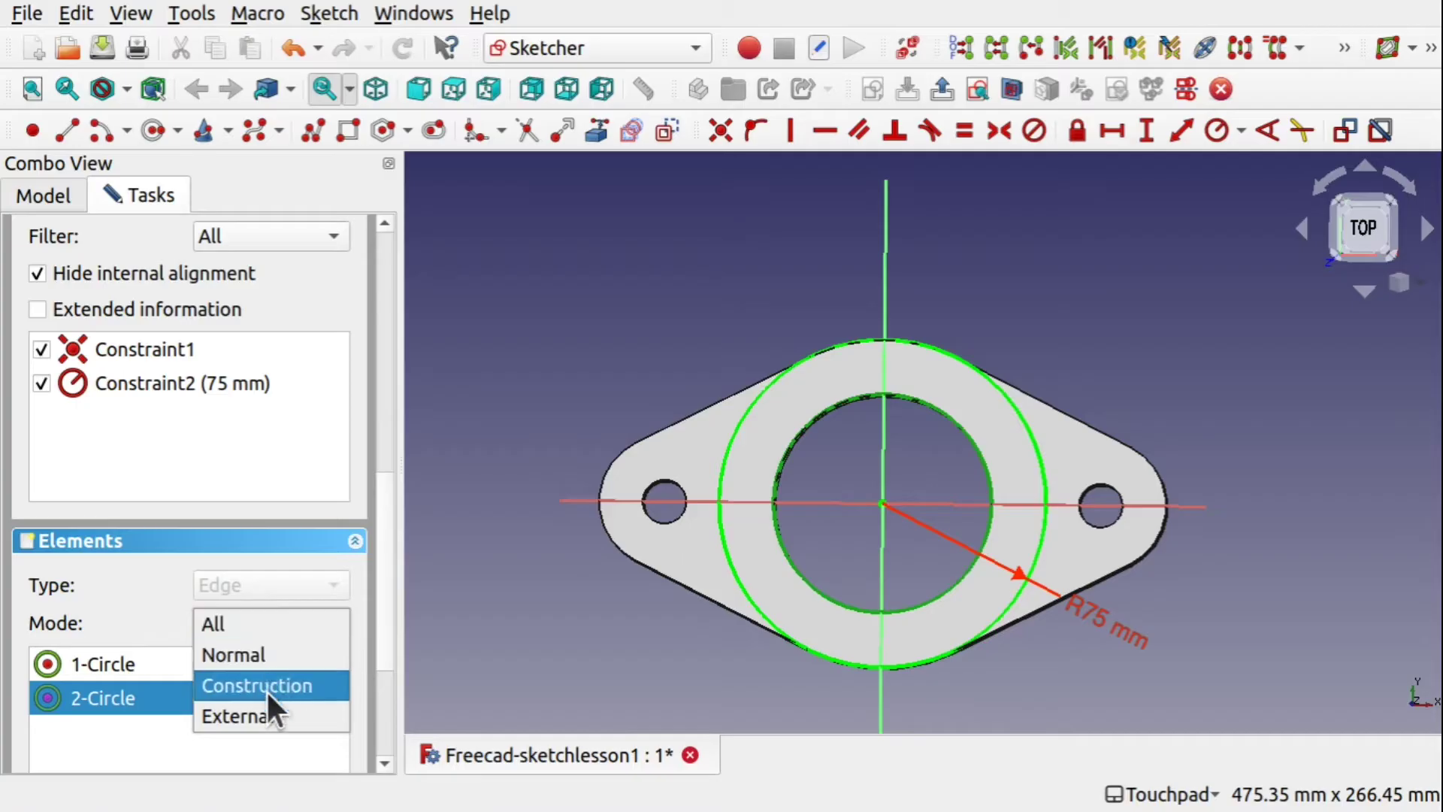
left_click(269, 713)
left_click(218, 720)
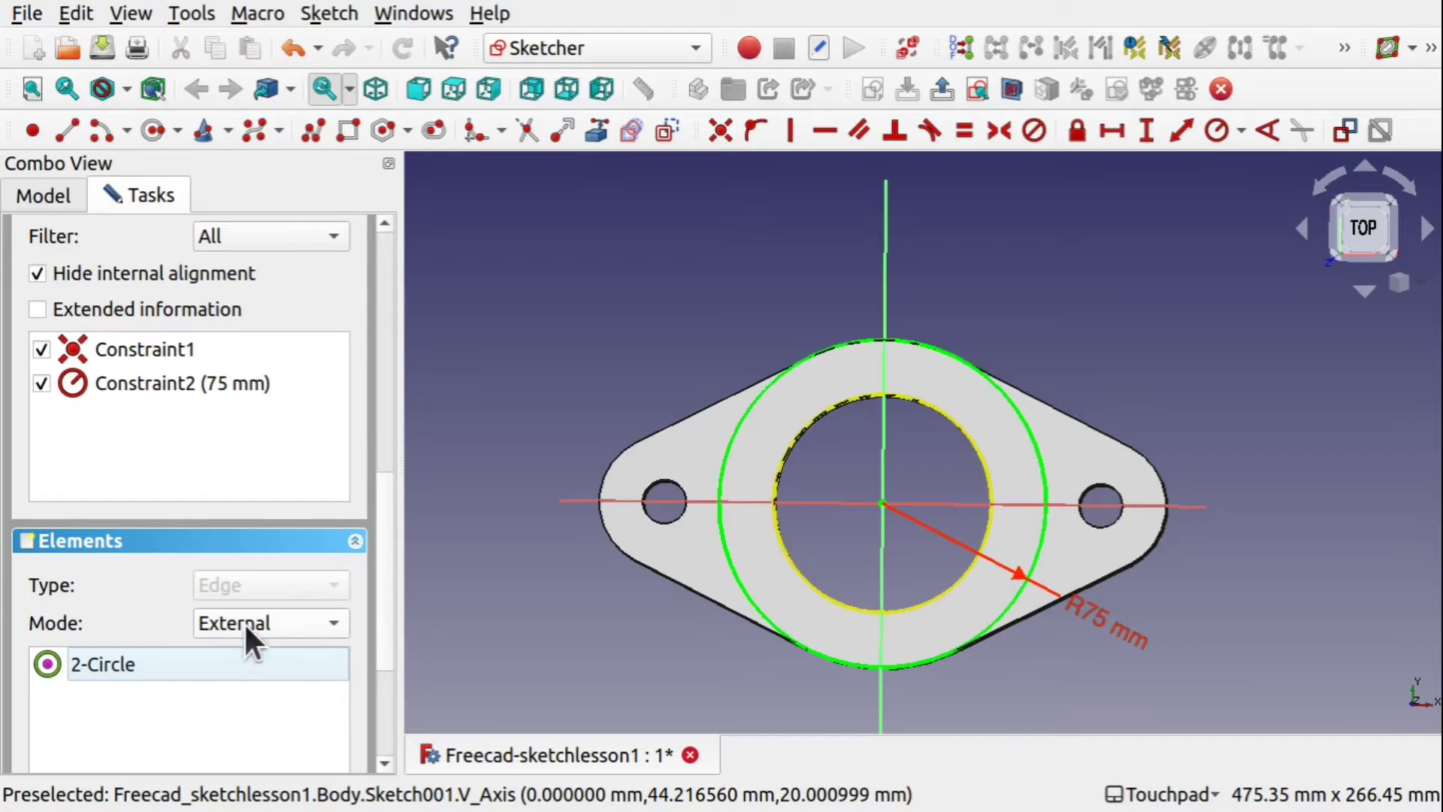
Delete the external reference circle on the hole's edge and close Sketch001.
left_click(97, 663)
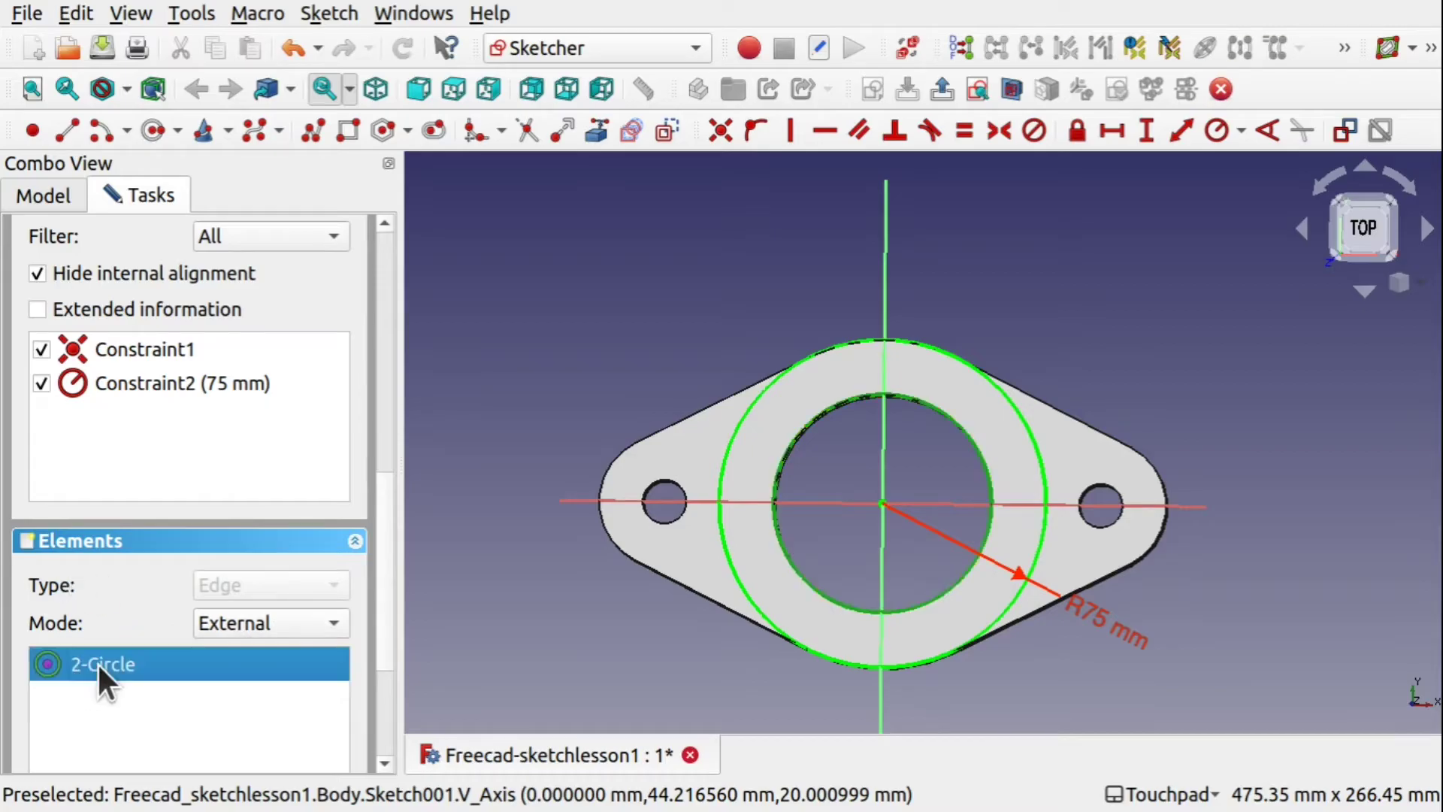
middle_click_drag(715, 651, 863, 498)
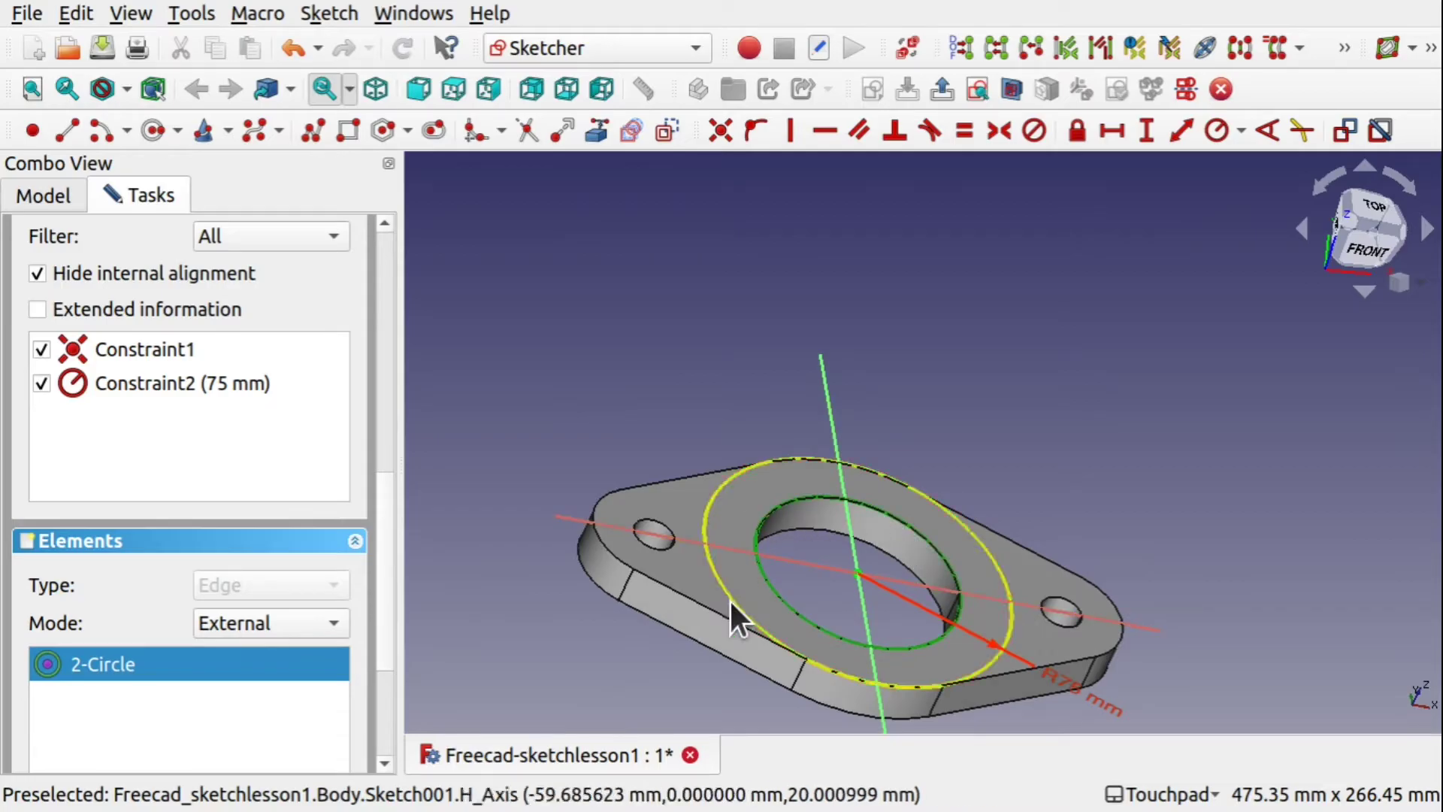
middle_click_drag(404, 536, 538, 688)
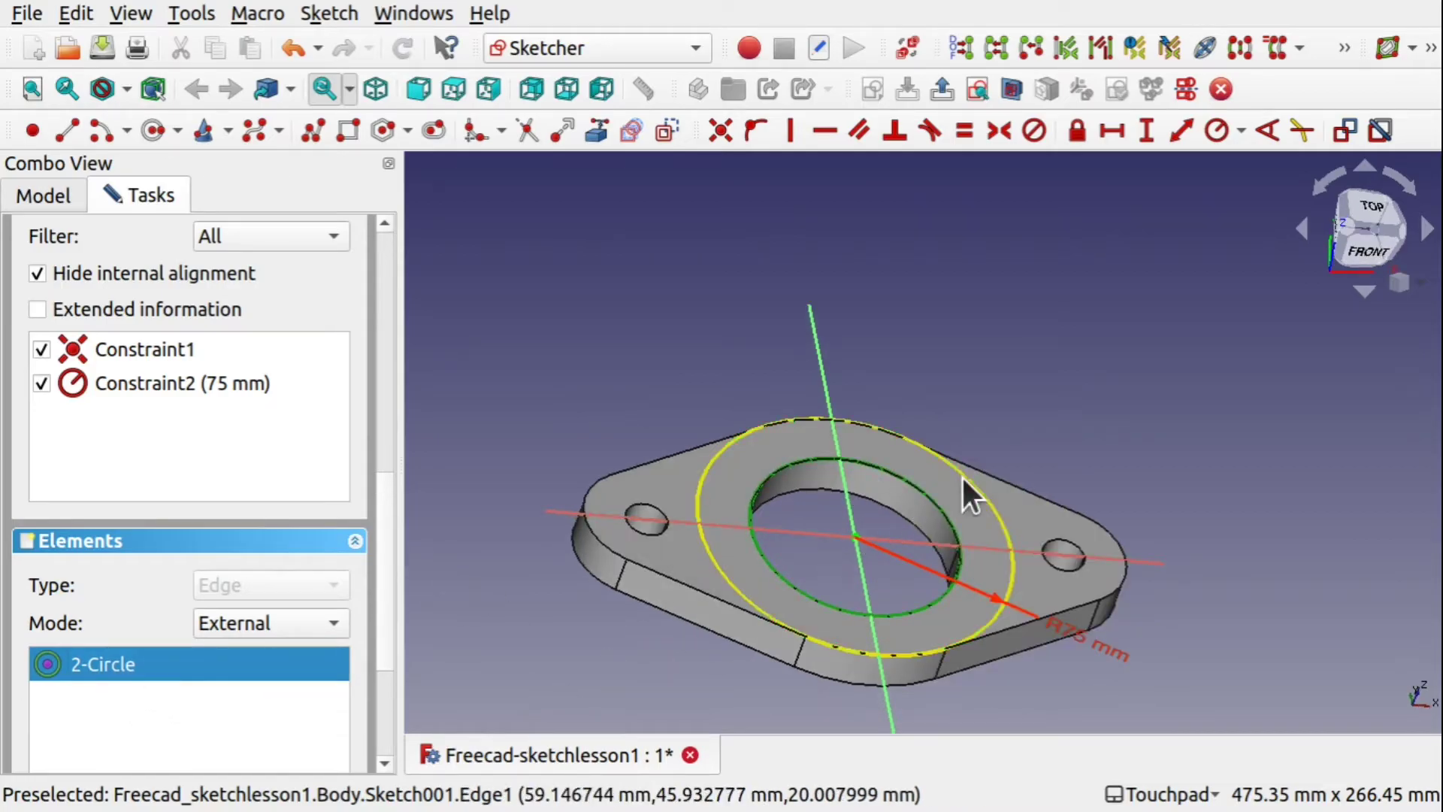
key("Delete")
key("2")
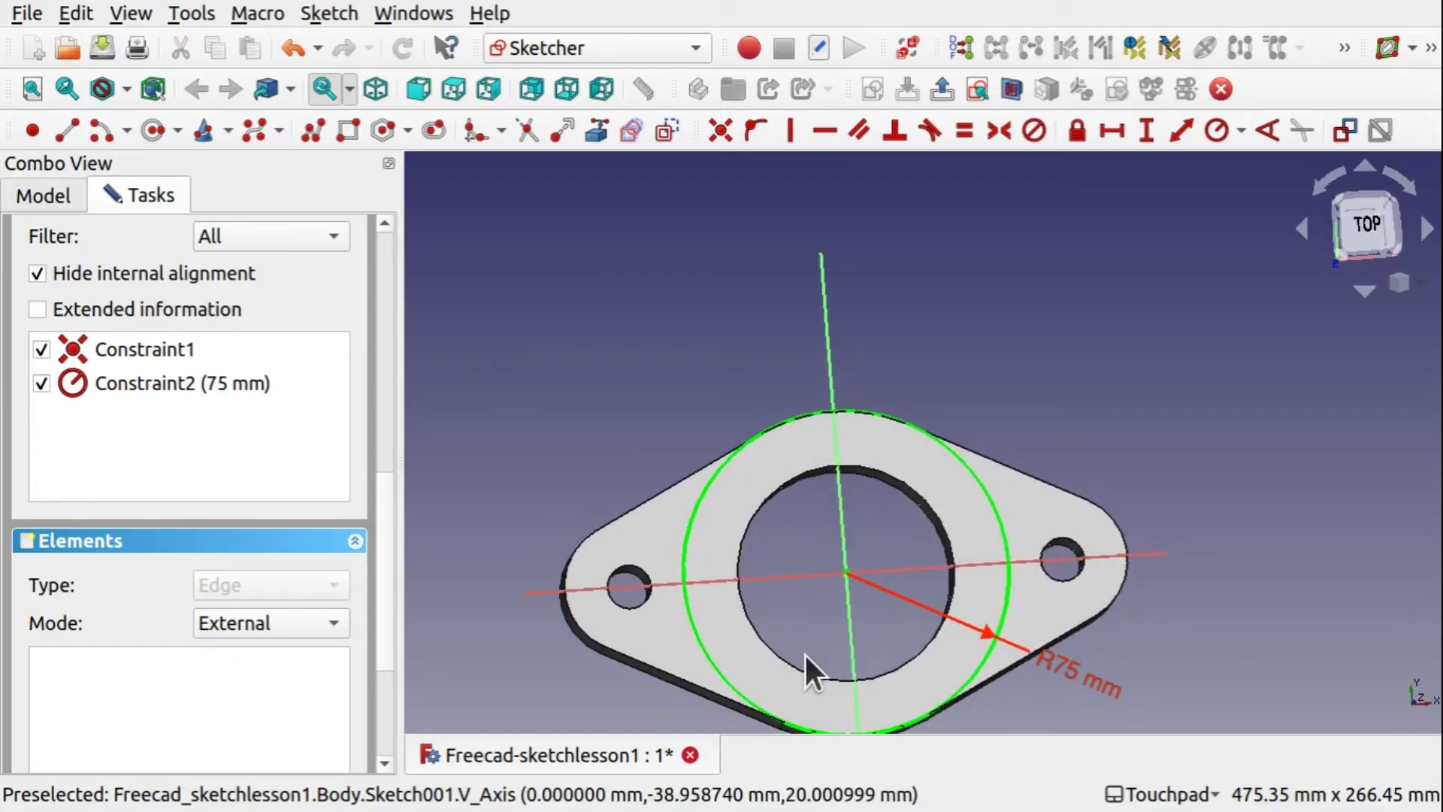
middle_click_drag(803, 660, 870, 528)
key("2")
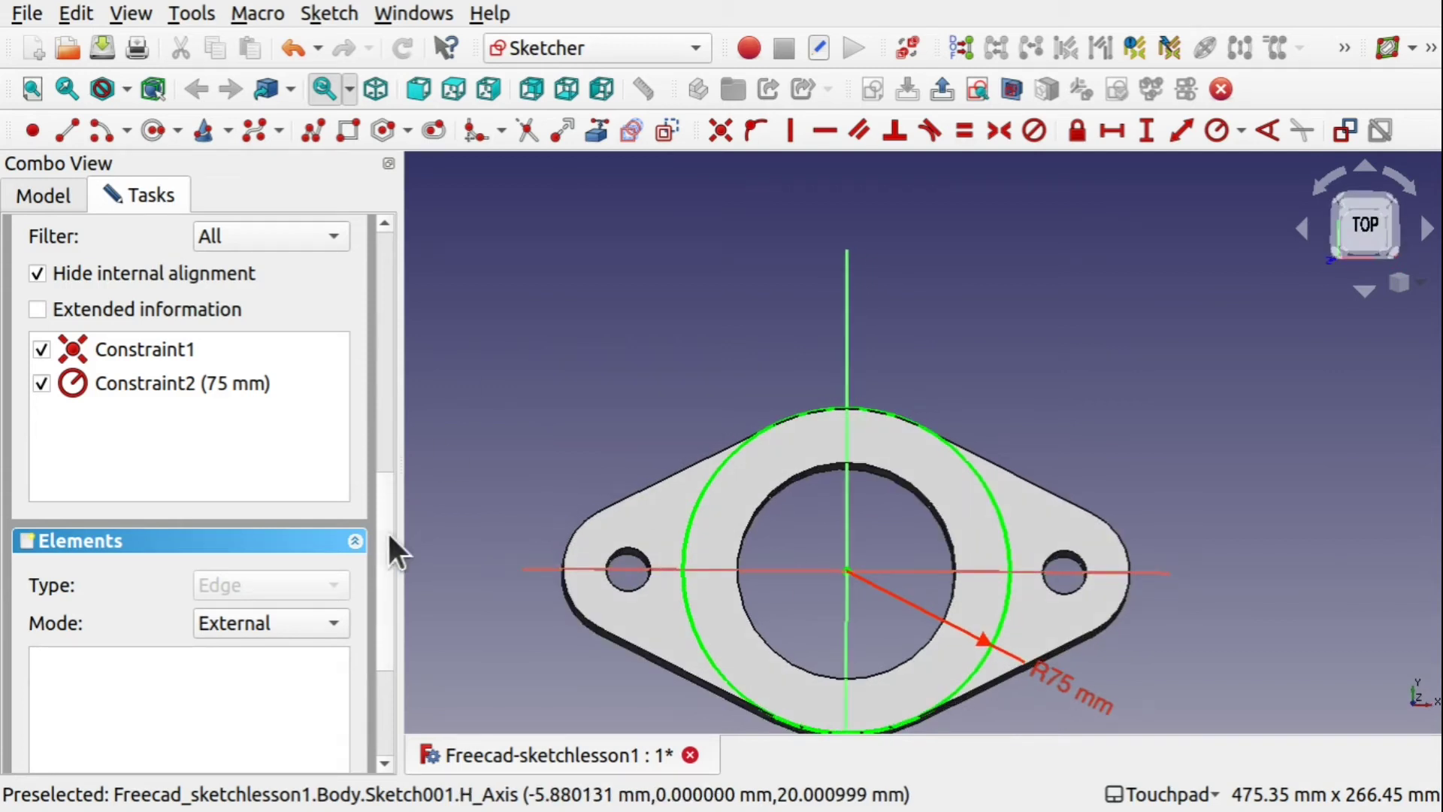
left_click_drag(389, 535, 378, 289)
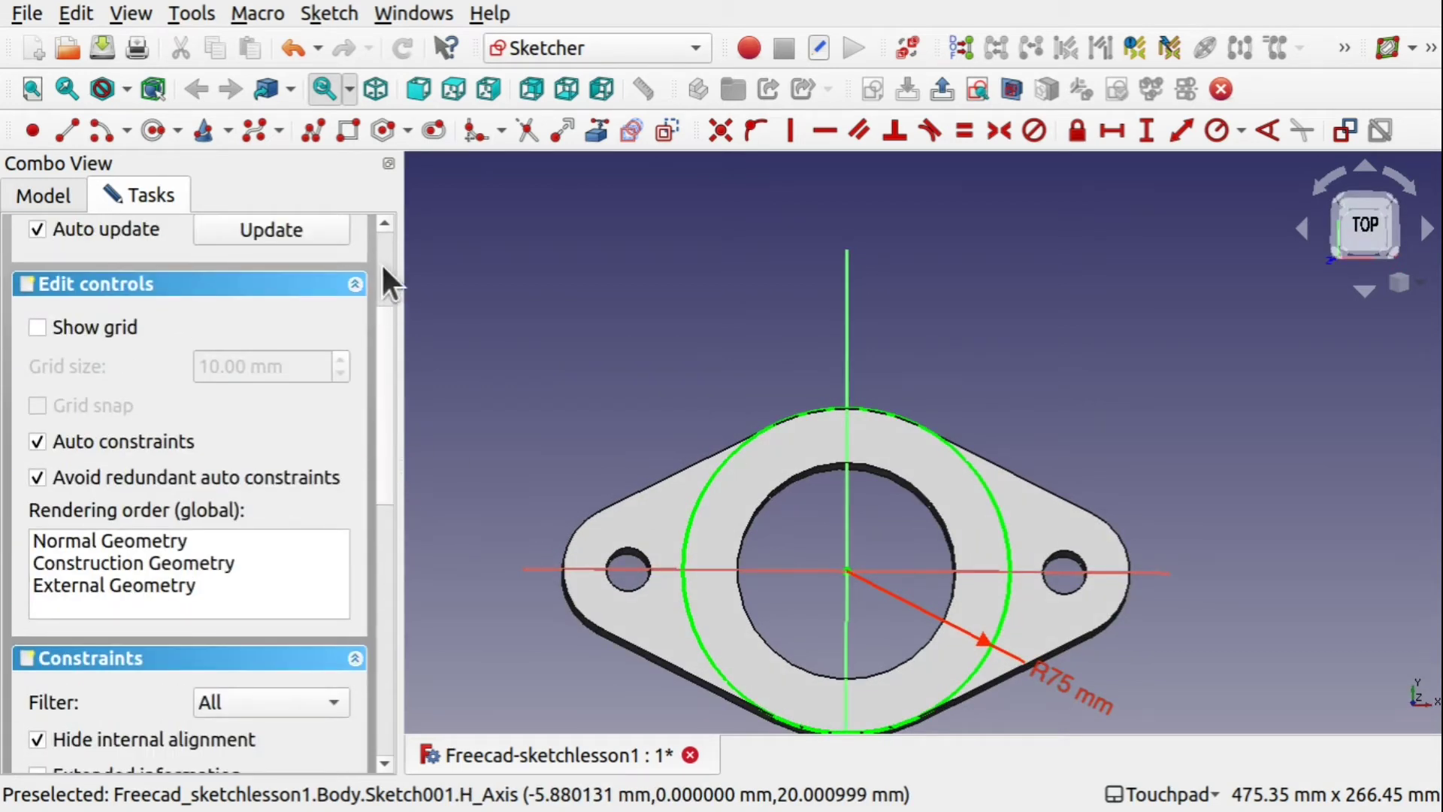
scroll(383, 267, "up", 3)
left_click(187, 250)
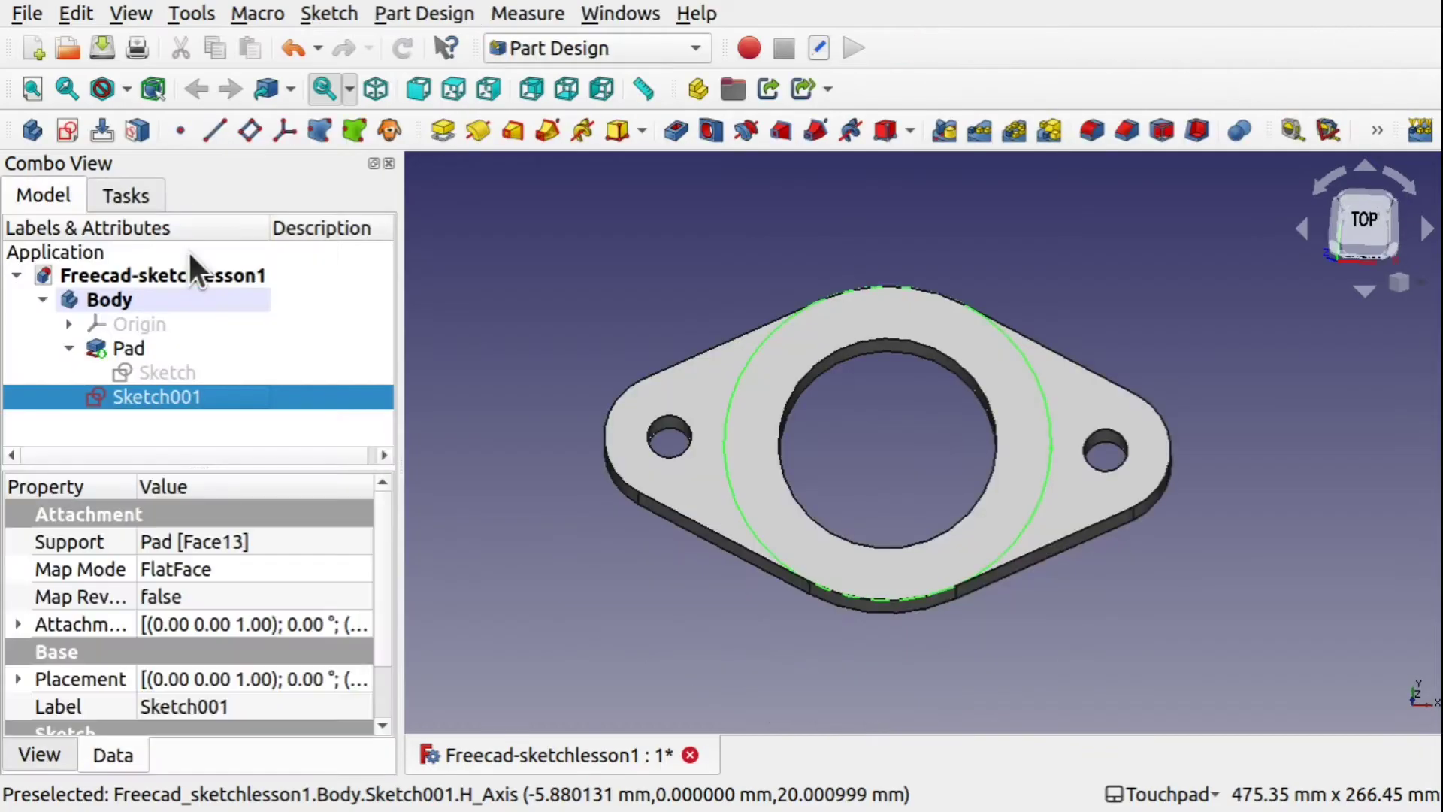
Delete the R50 mm centre circle from the base pad's sketch and close that sketch.
left_click_drag(1031, 451, 980, 465, "alt")
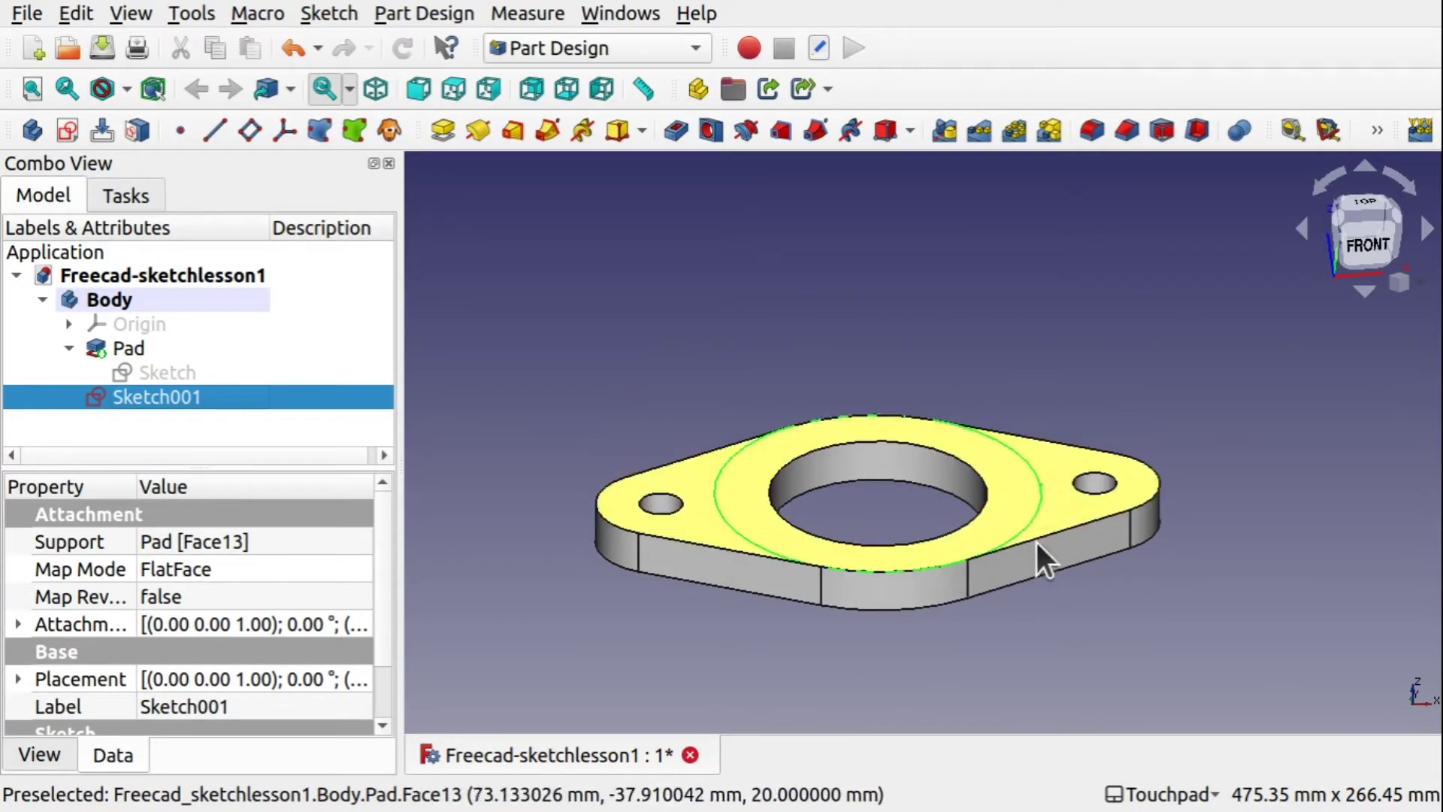
left_click_drag(826, 639, 753, 706, "alt")
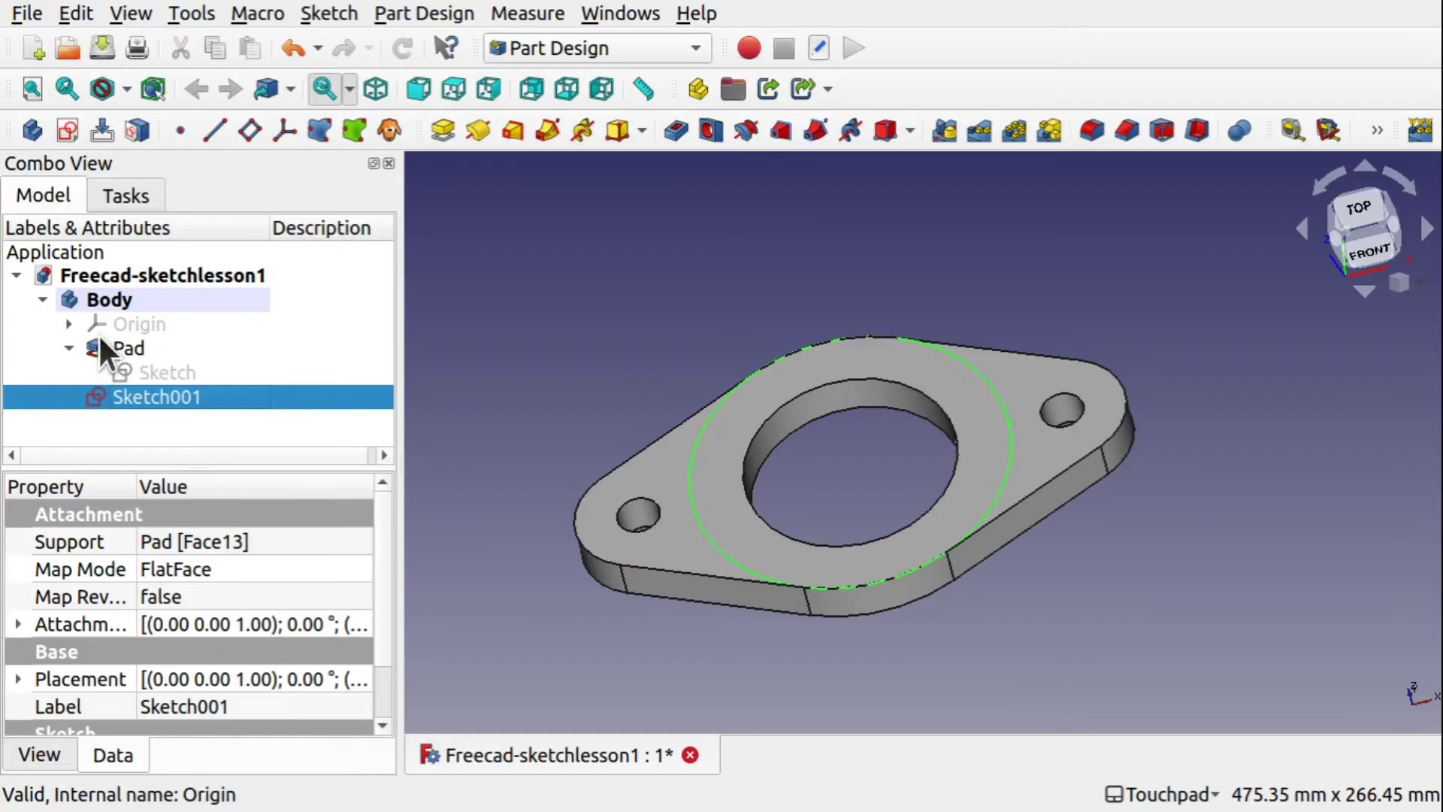
left_click(157, 371)
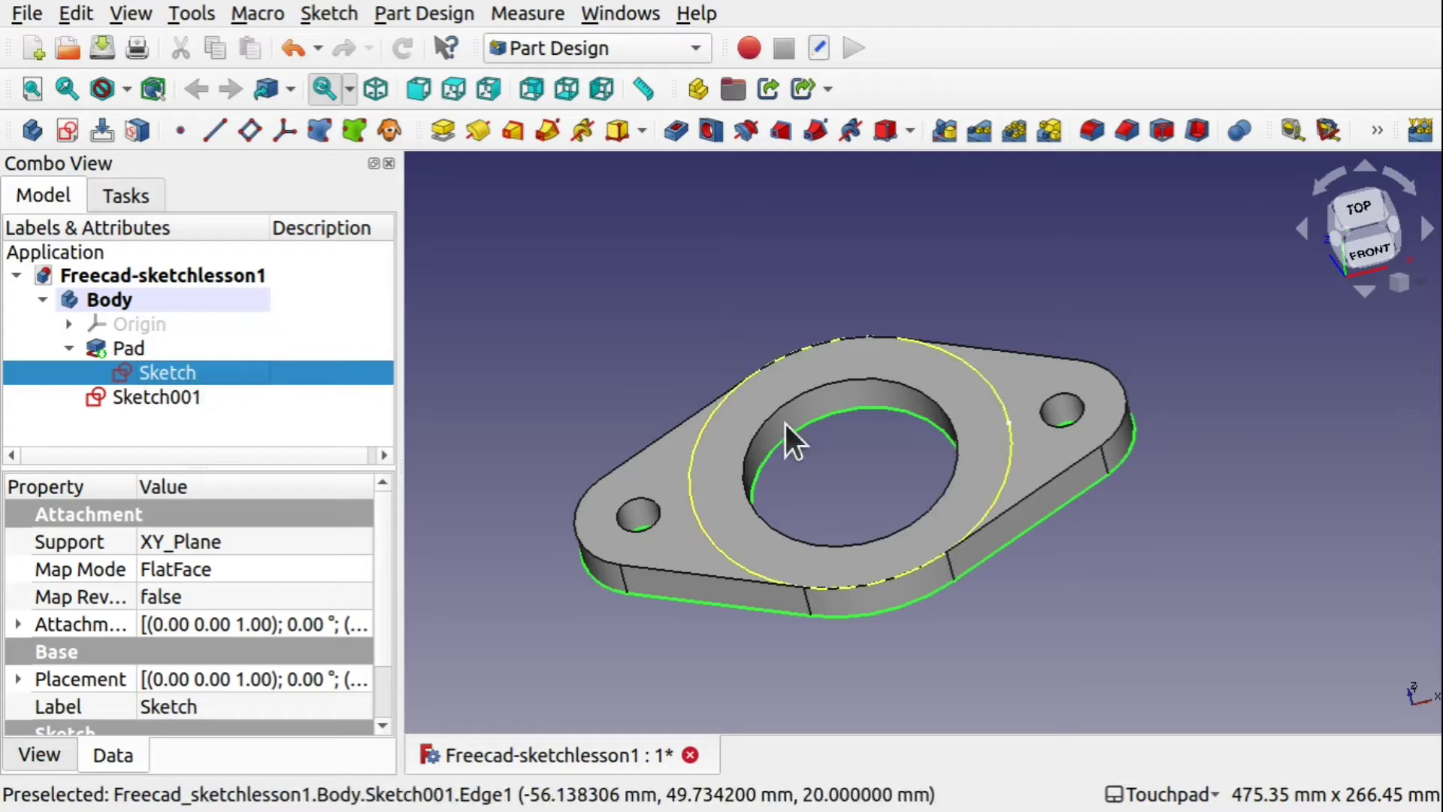
left_click_drag(967, 599, 912, 585, "alt")
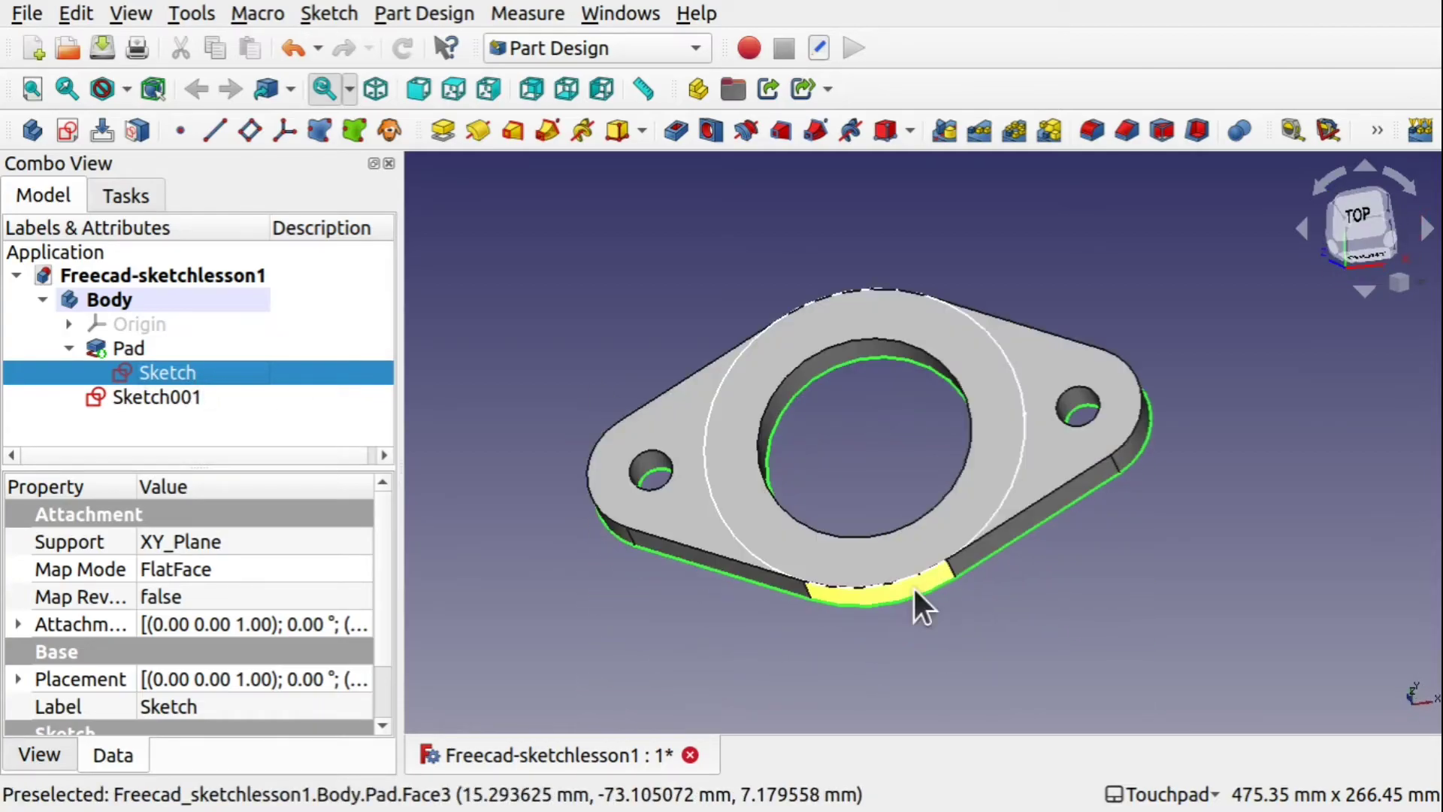
double_click(173, 376)
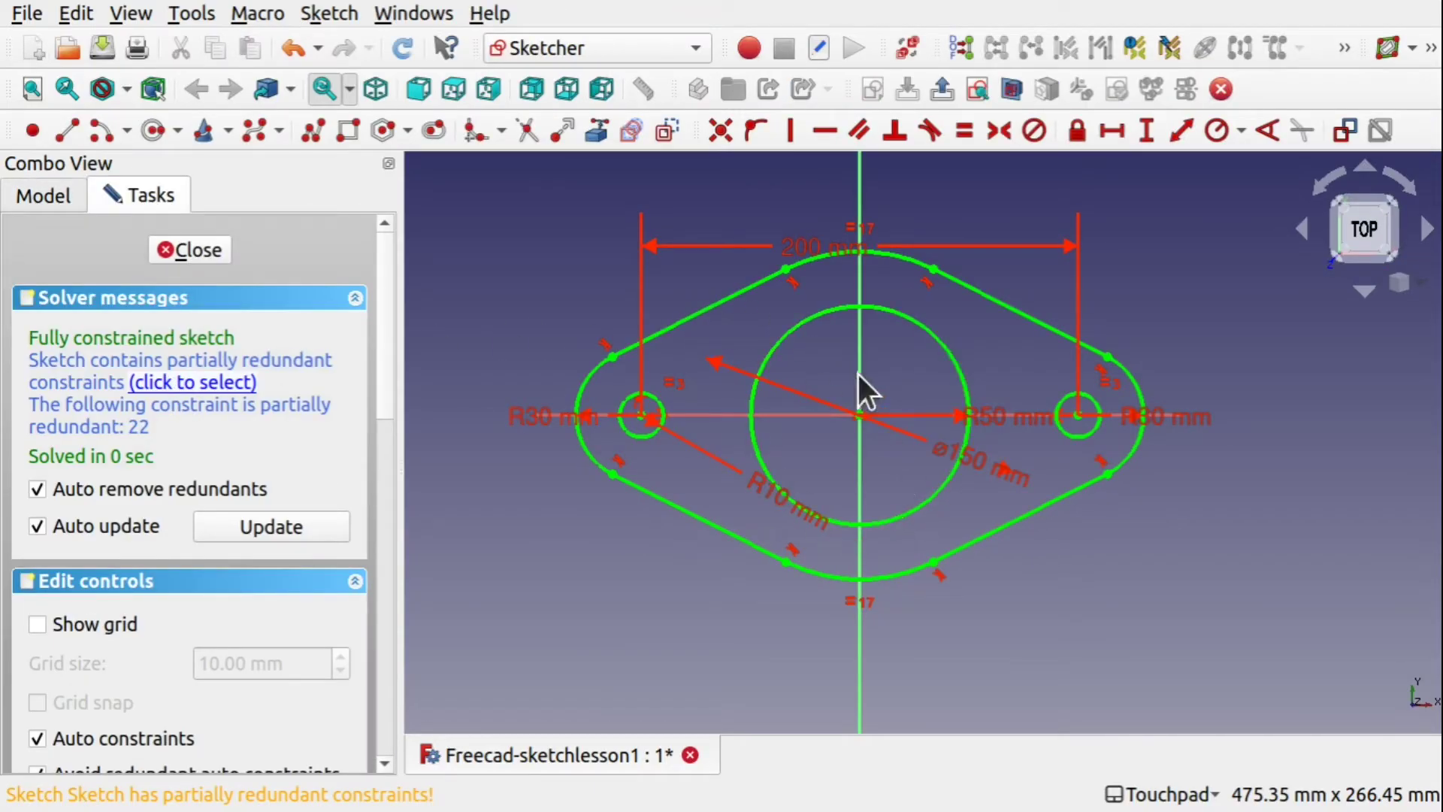
left_click(881, 521)
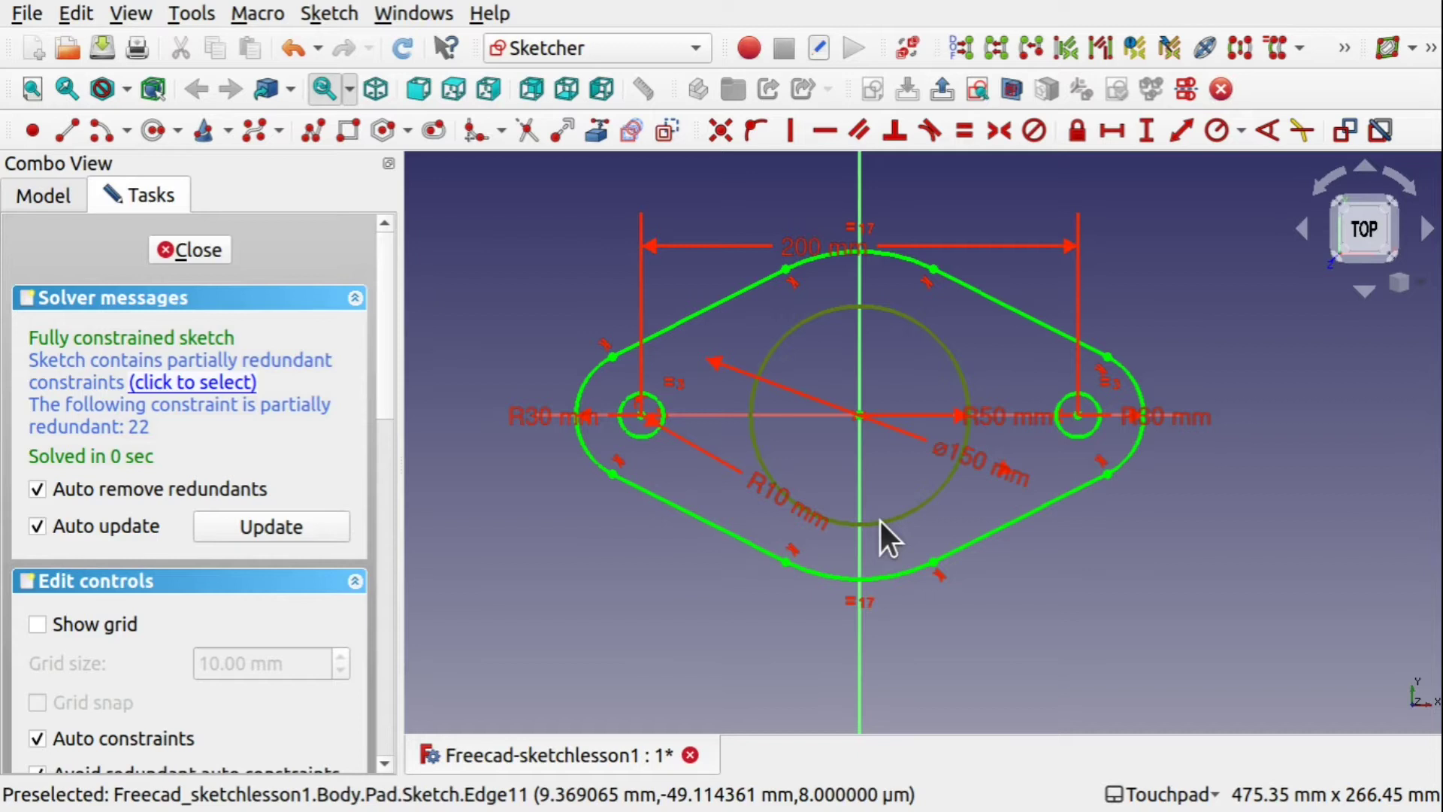
key("Delete")
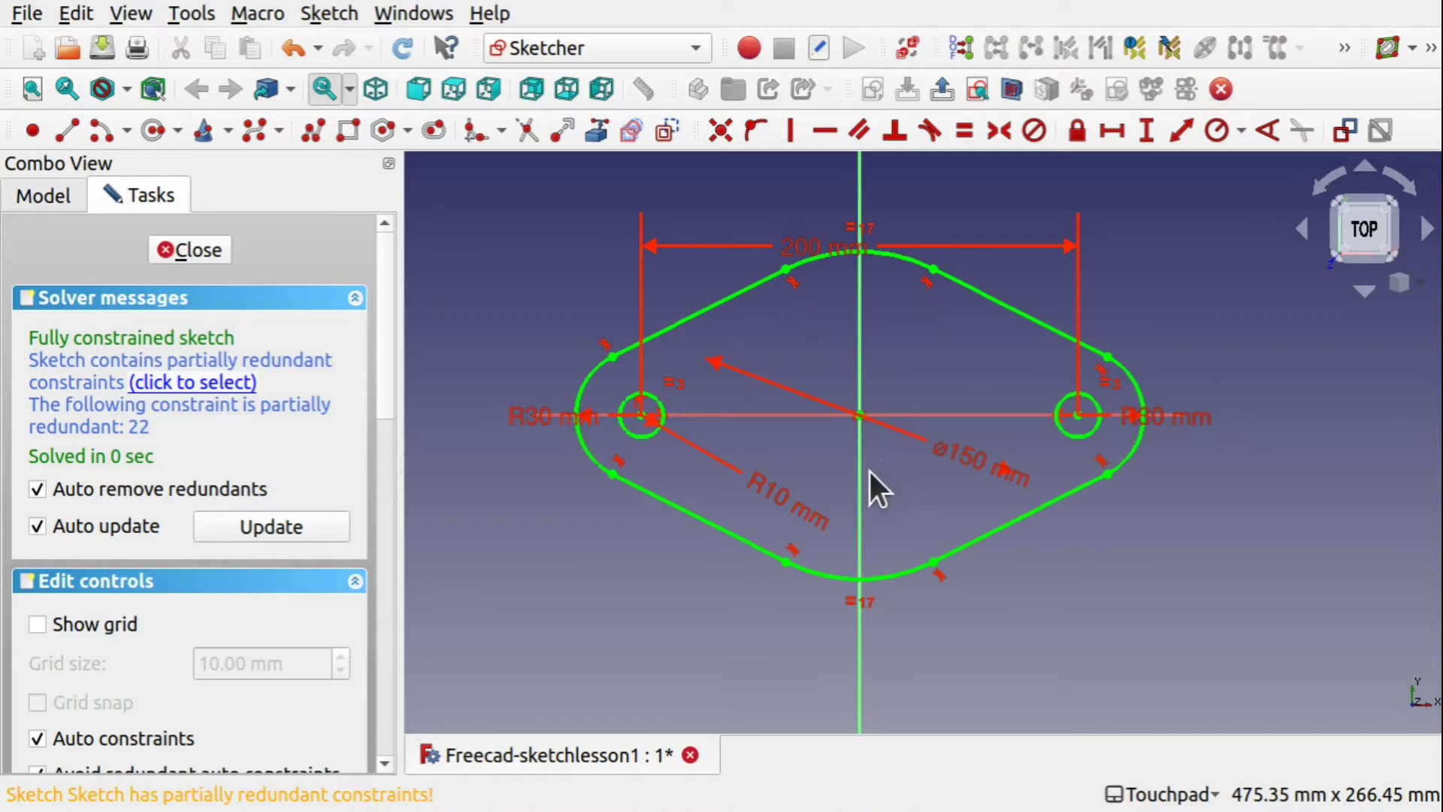
left_click(192, 249)
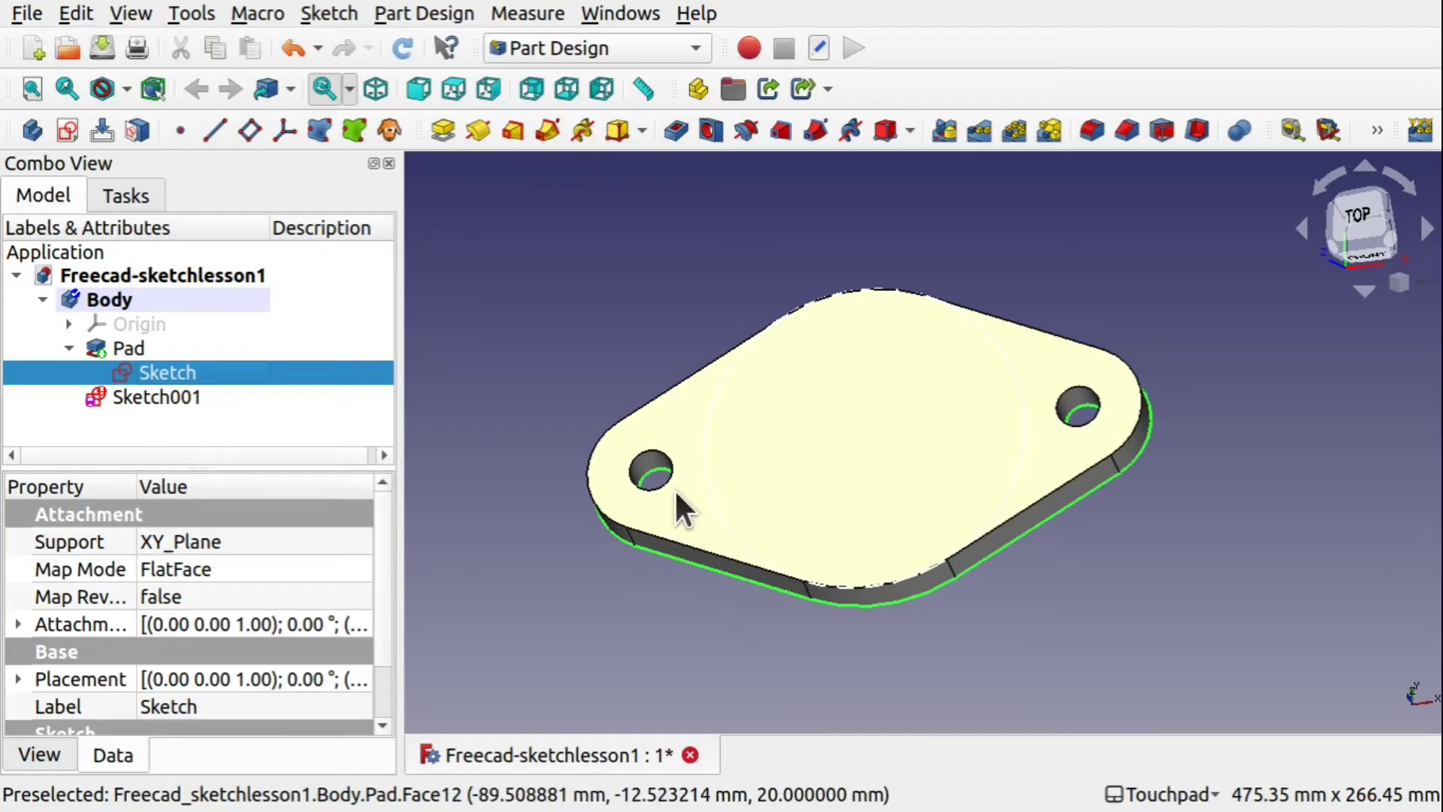
Inspect Sketch001's circle on the plate from several angles and check the sketch's attachment status and support face.
left_click_drag(675, 489, 983, 644, "alt")
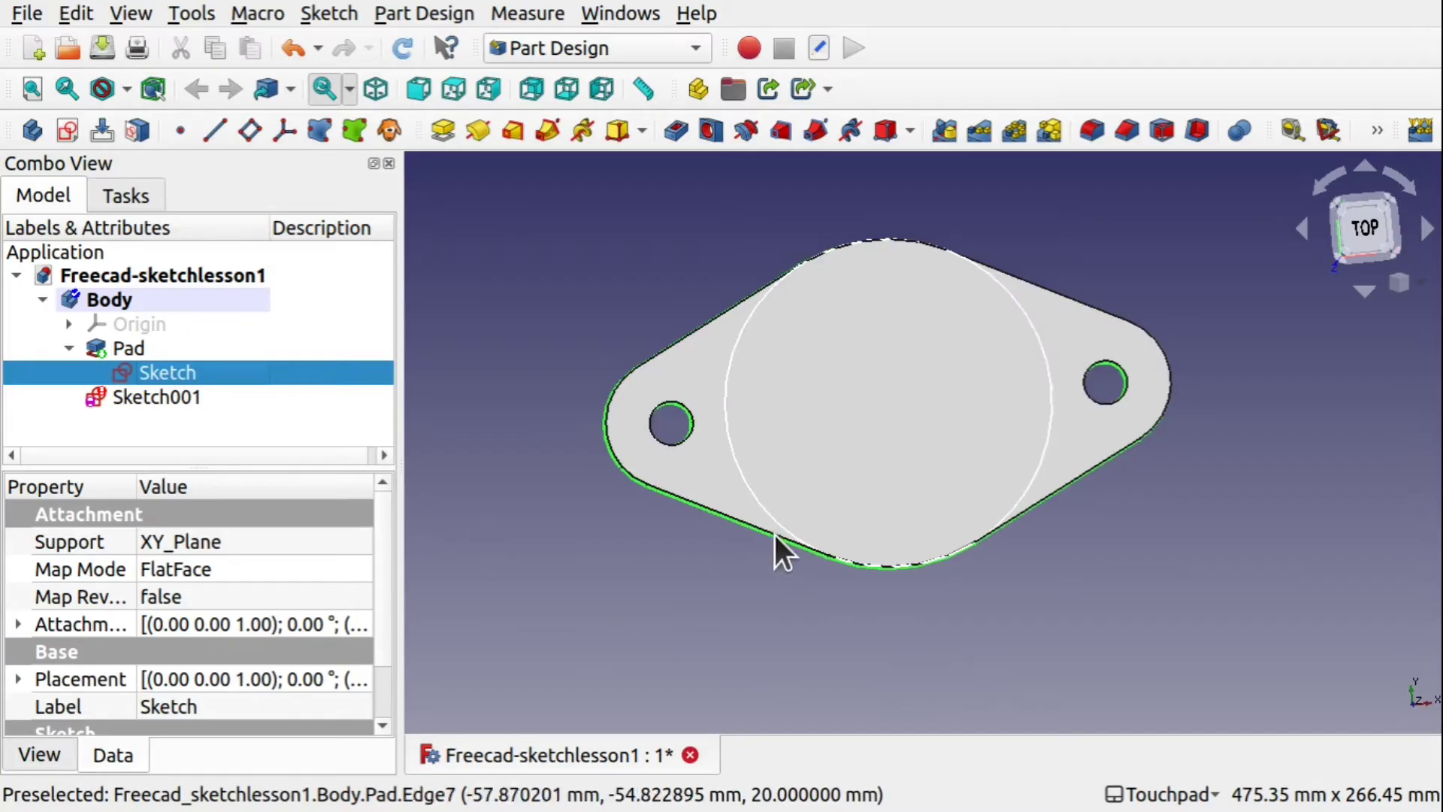
left_click(769, 511)
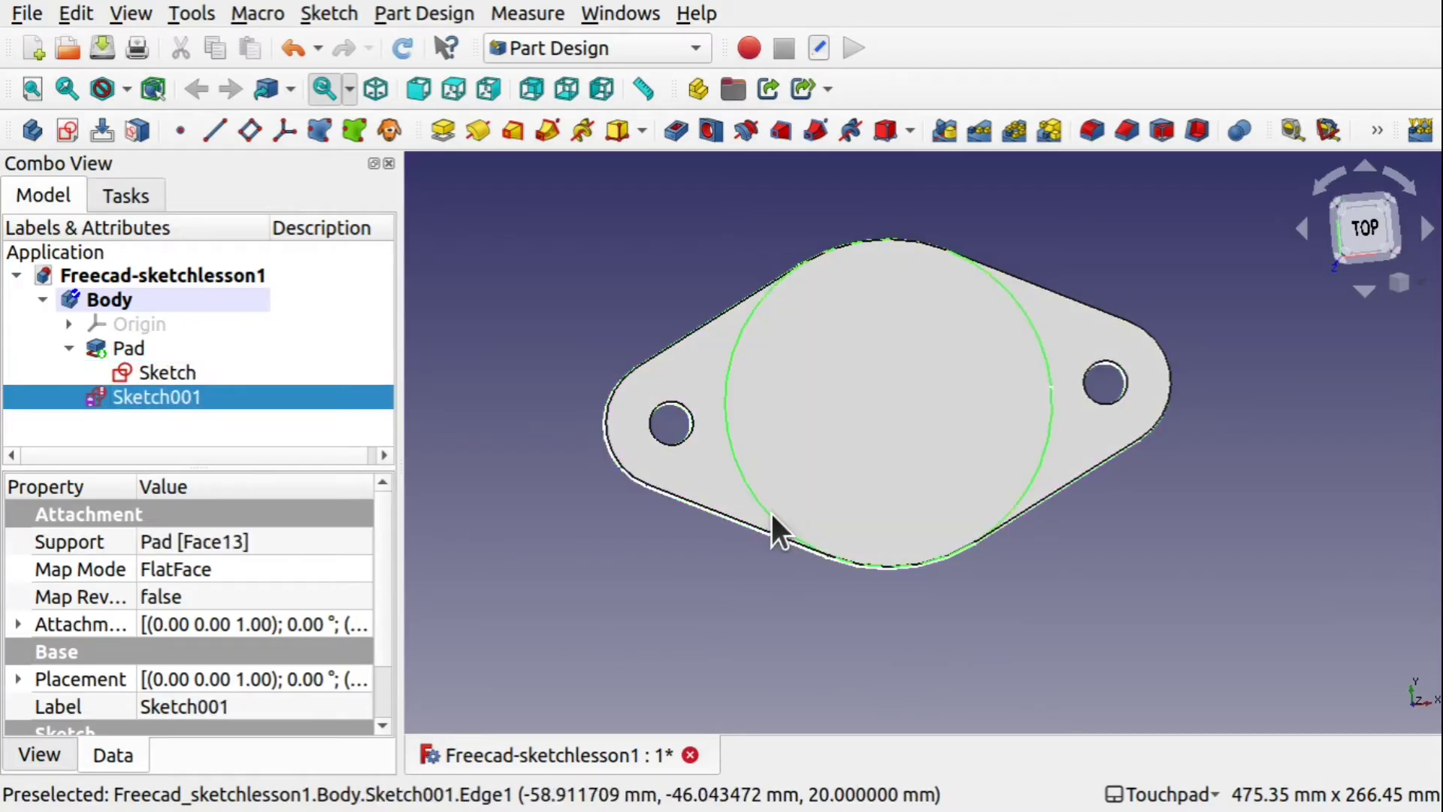
left_click_drag(1073, 596, 1067, 530, "alt")
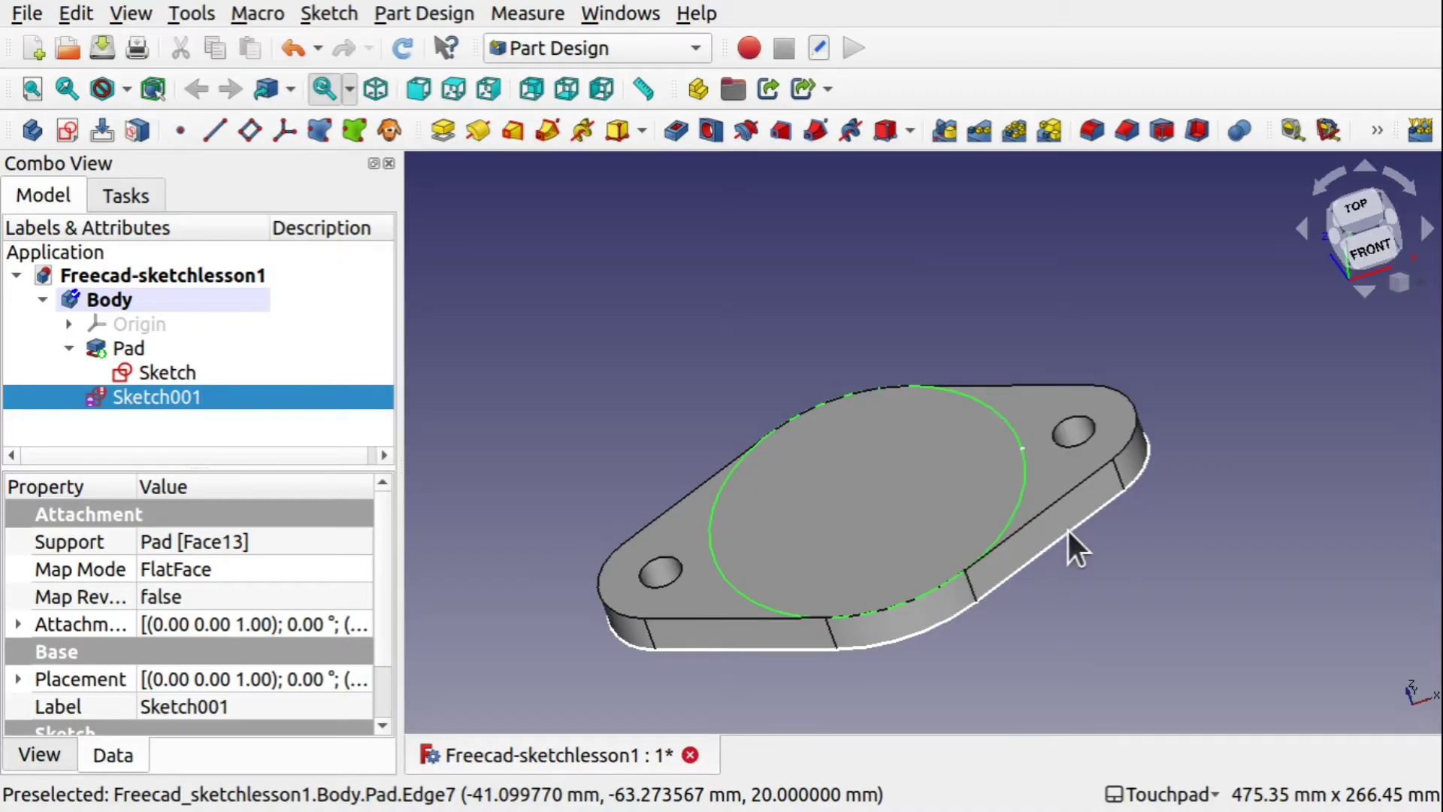
left_click(76, 412)
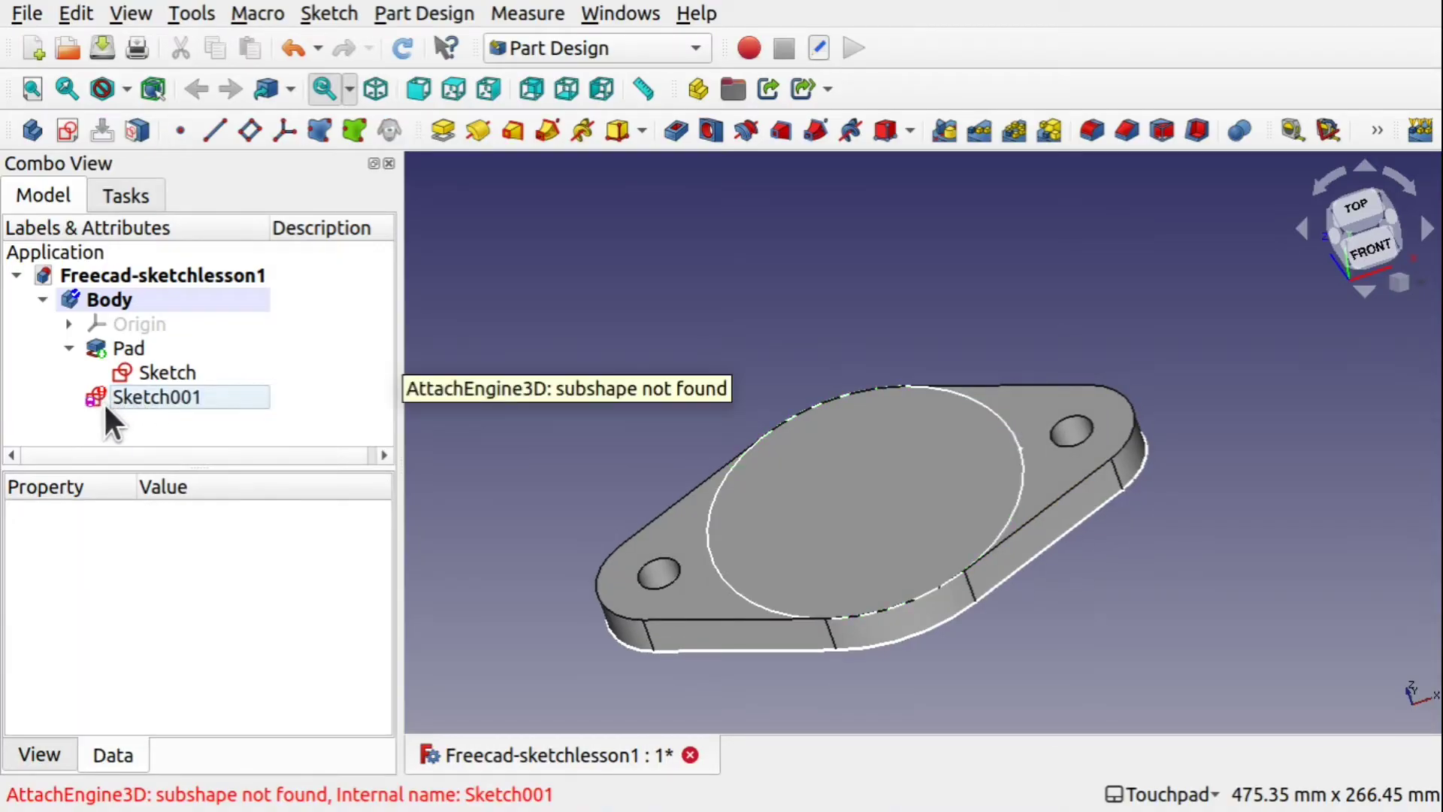
left_click(169, 395)
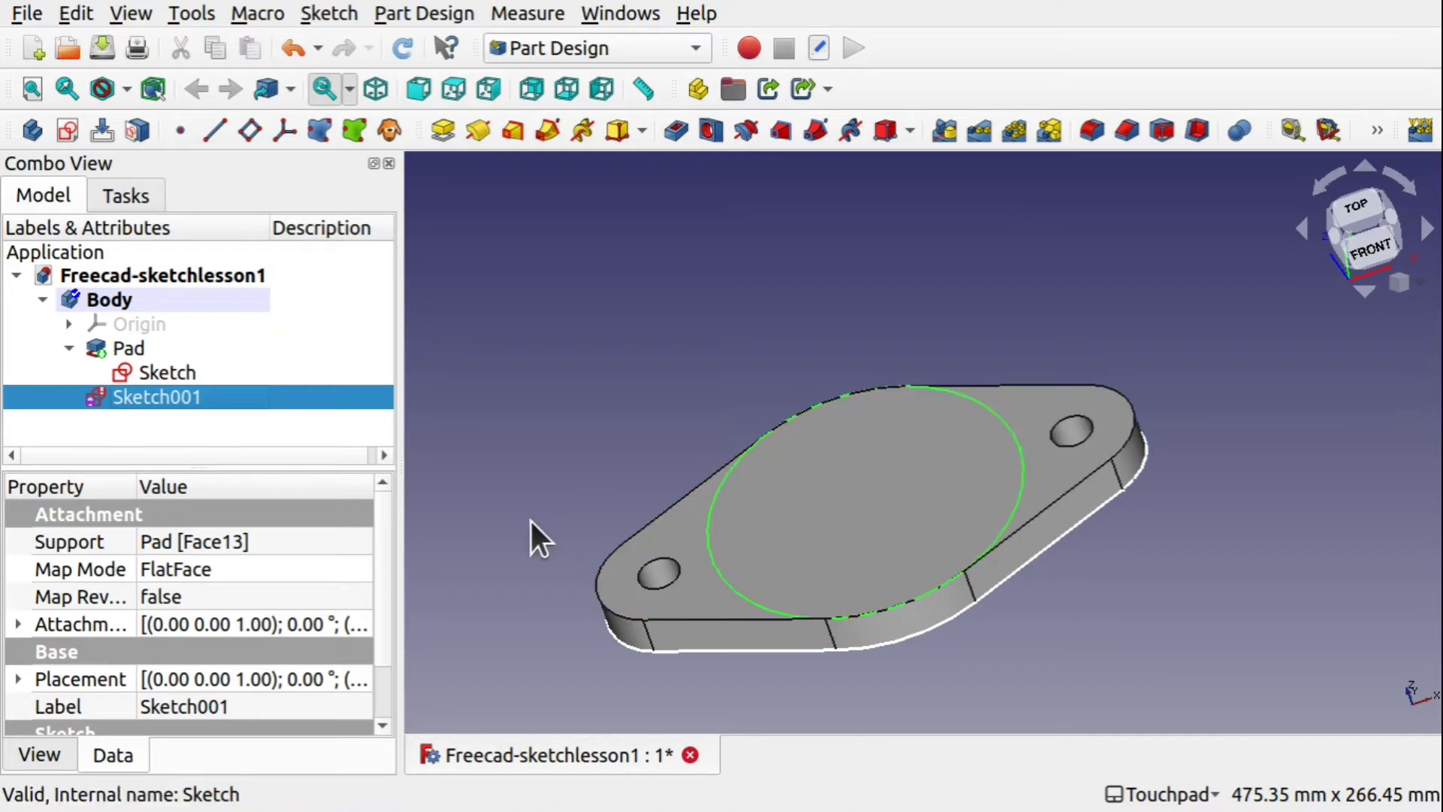
mouse_move(109, 387)
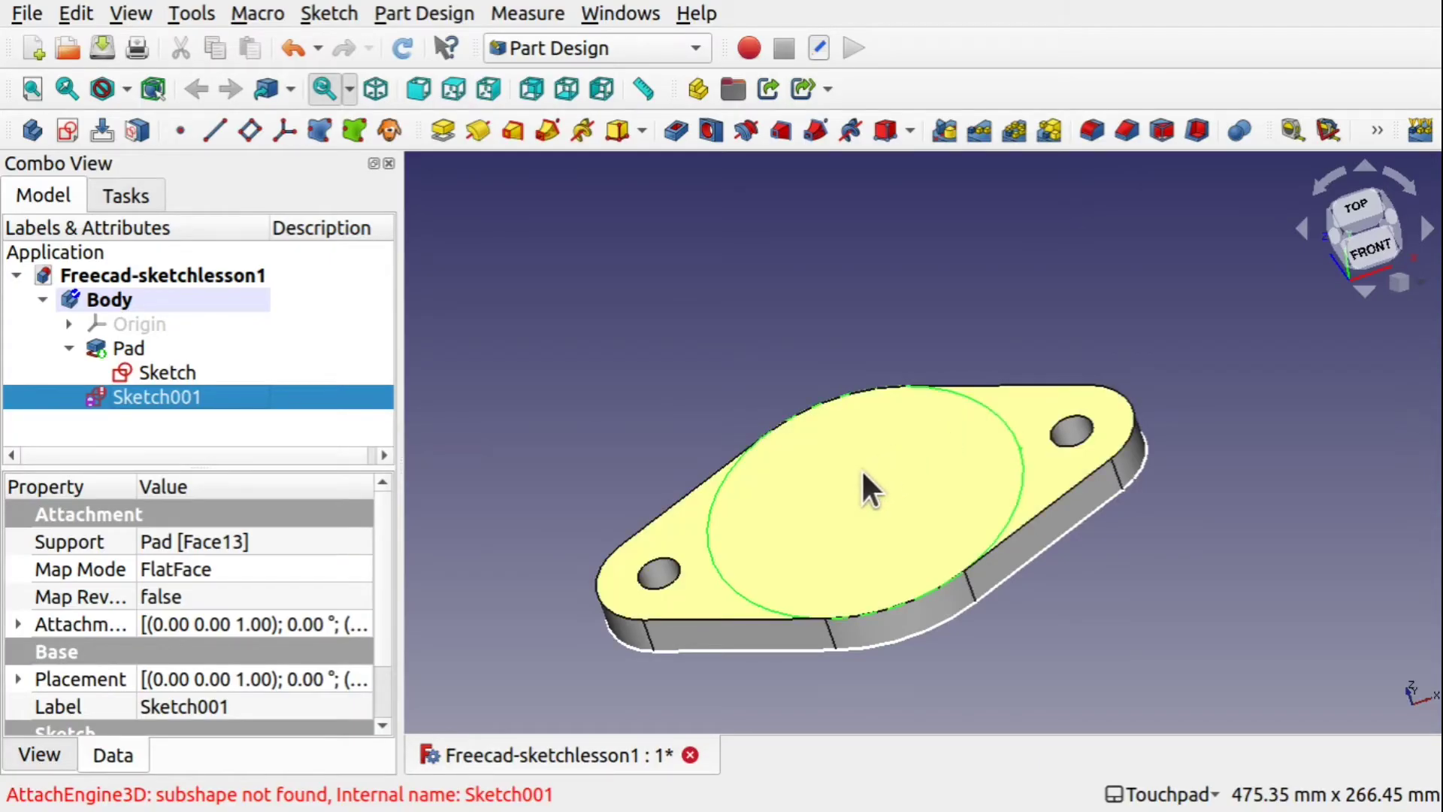
mouse_move(200, 387)
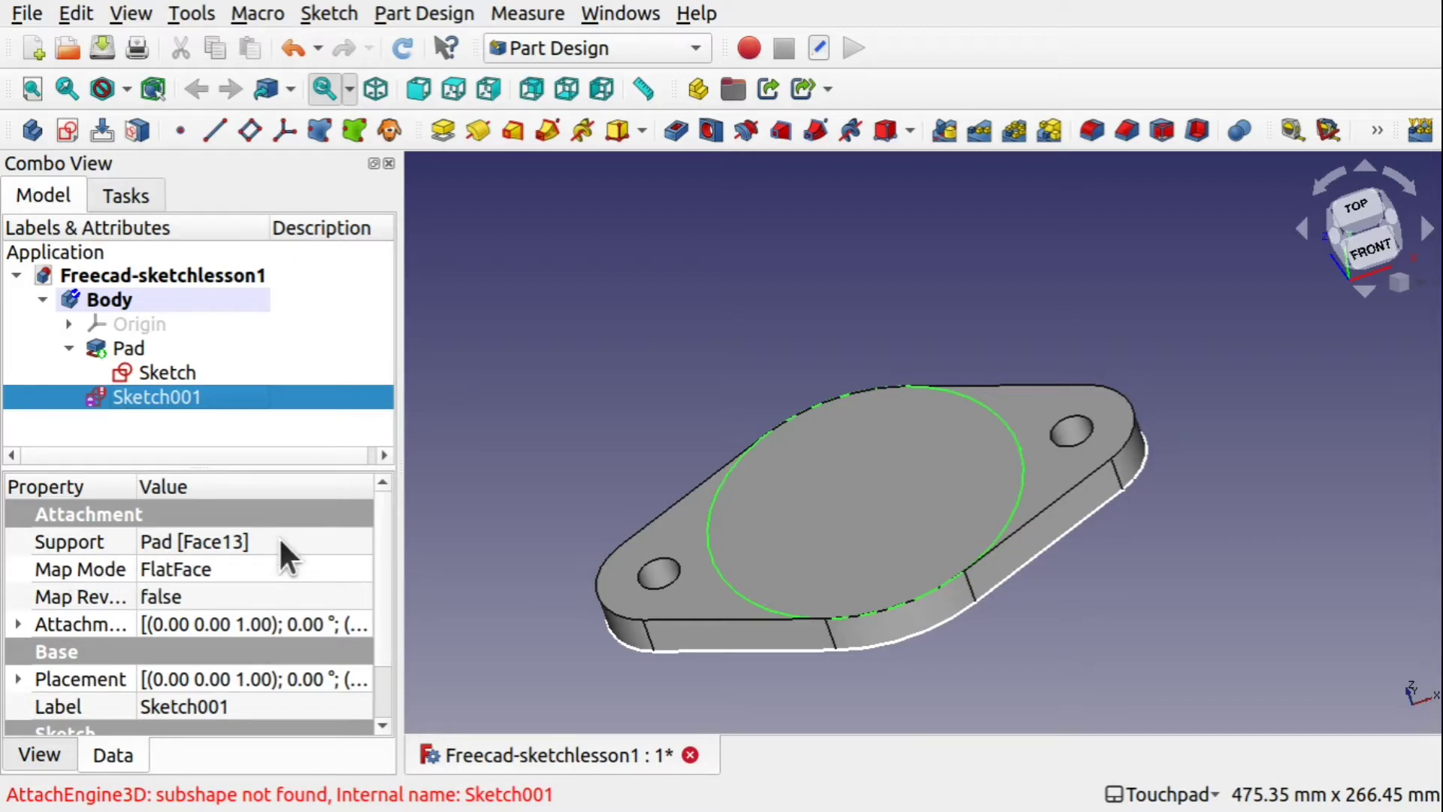
Clear Sketch001's support reference and reattach the sketch to the plate's upper face, Face12 of Pad.
left_click(360, 542)
left_click(358, 543)
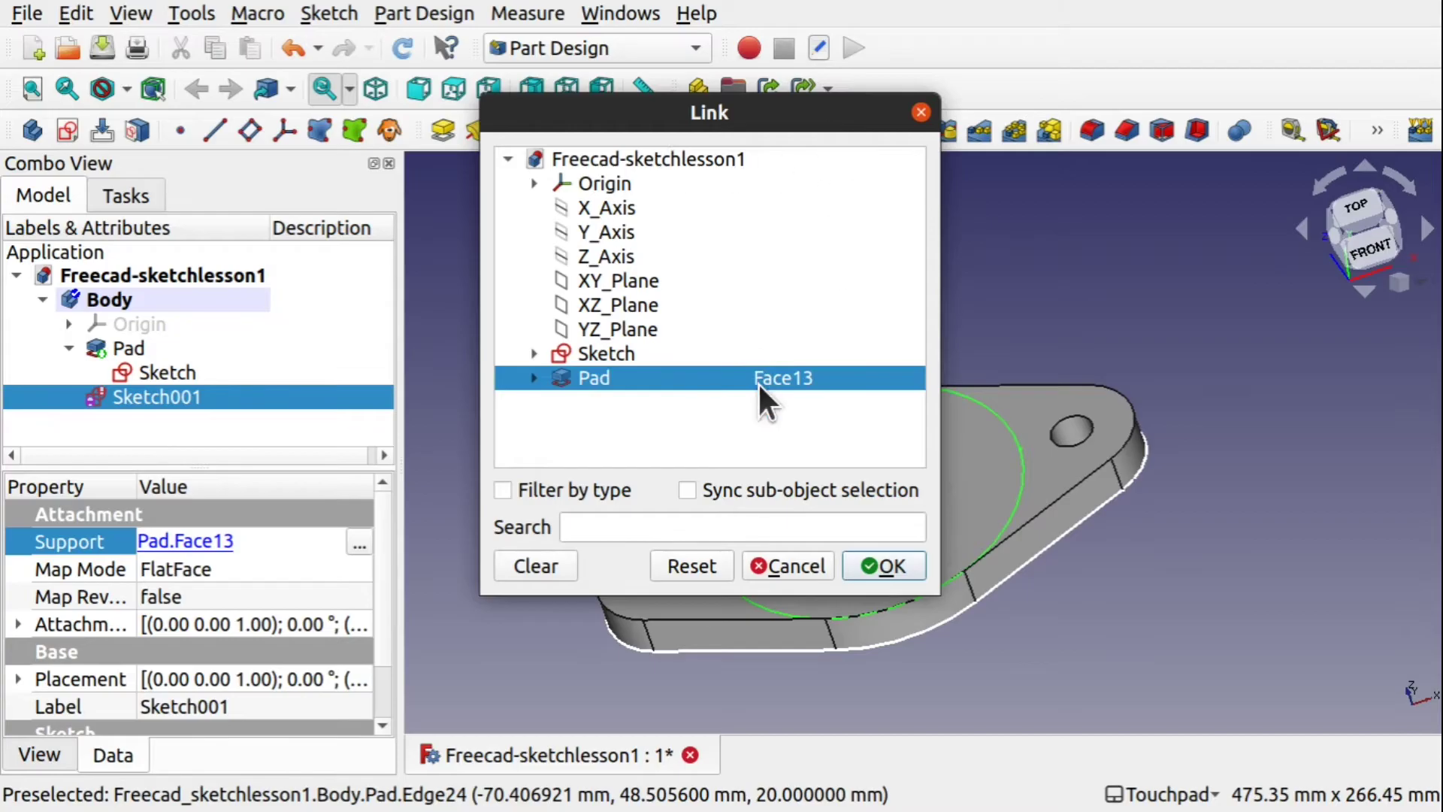
left_click_drag(811, 117, 454, 187)
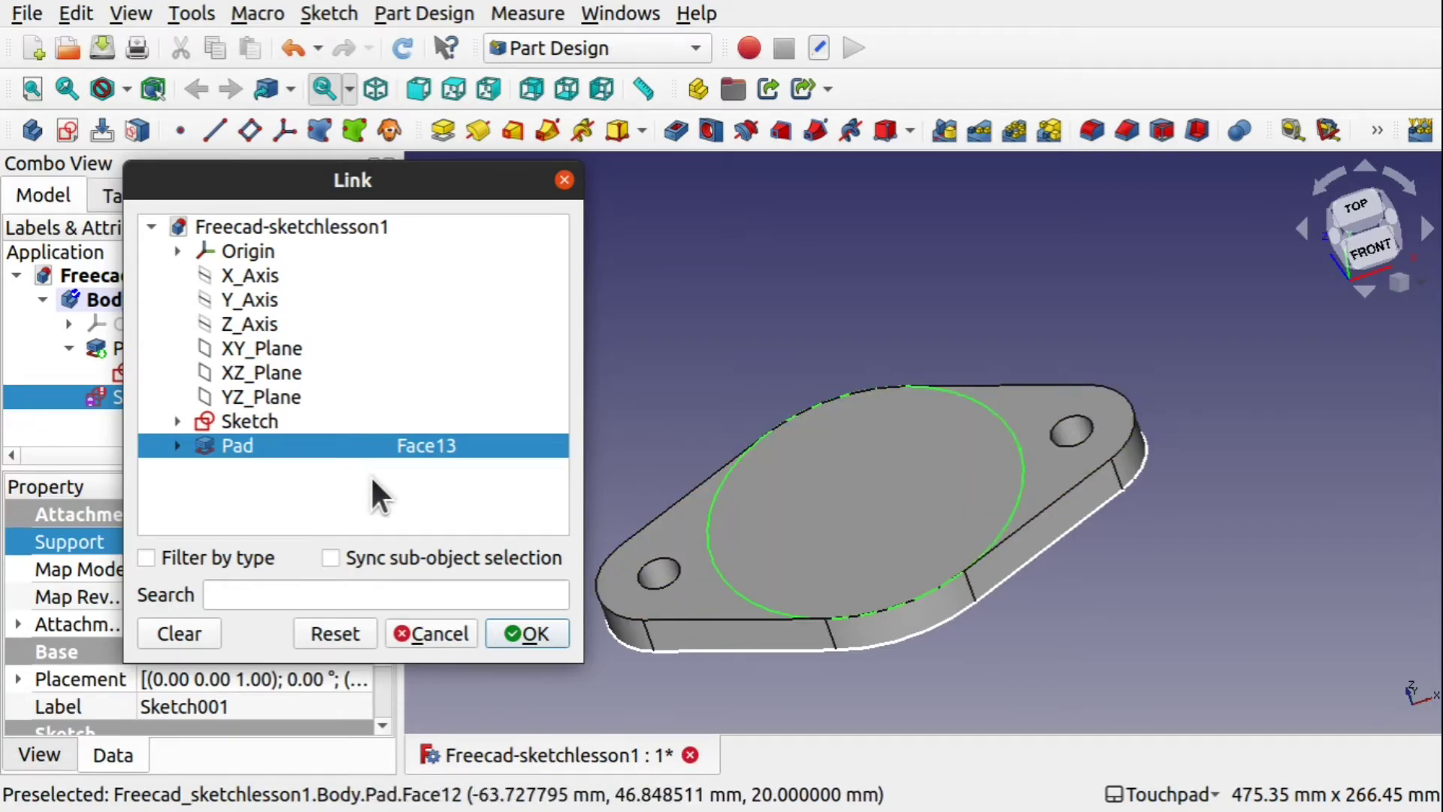
left_click(177, 633)
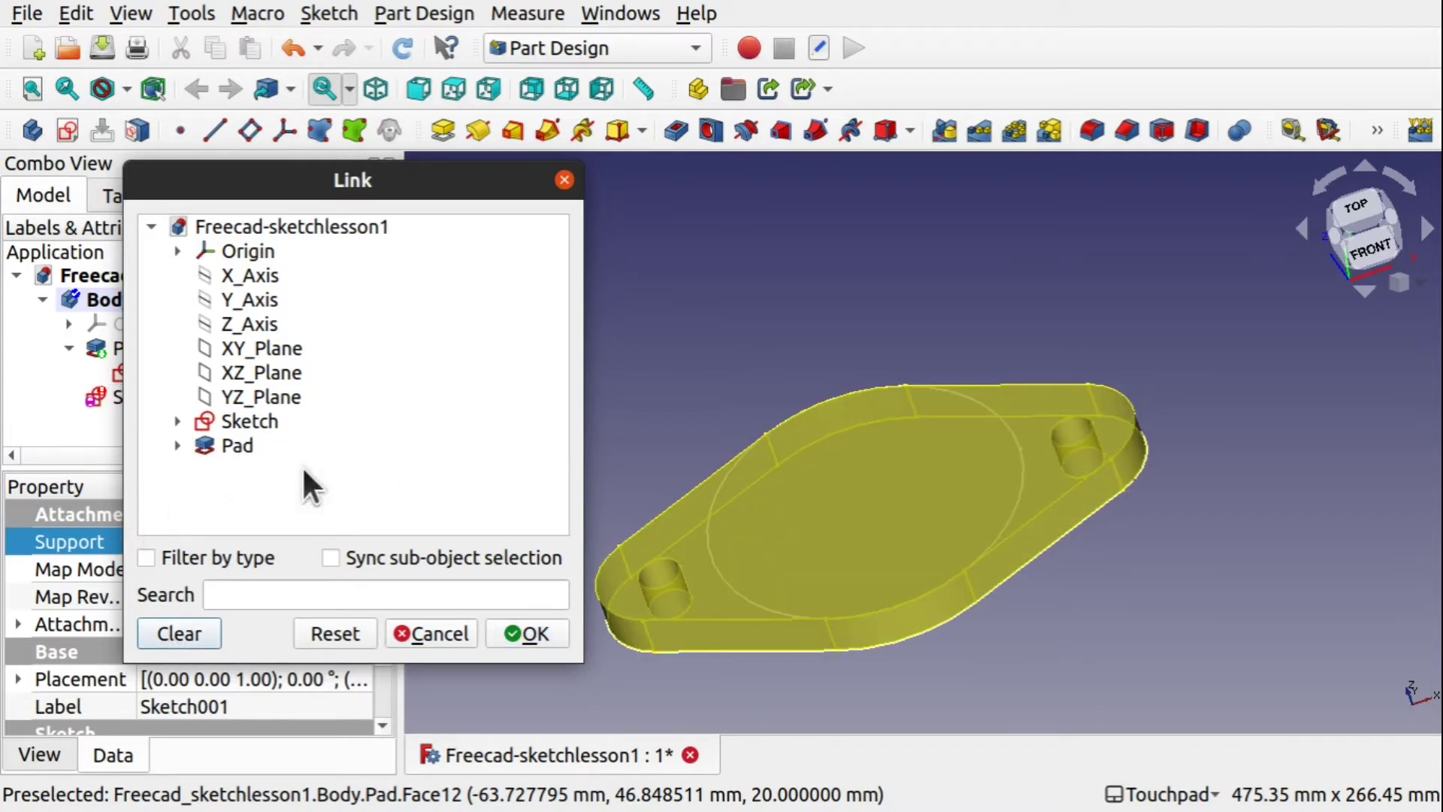
left_click(694, 538)
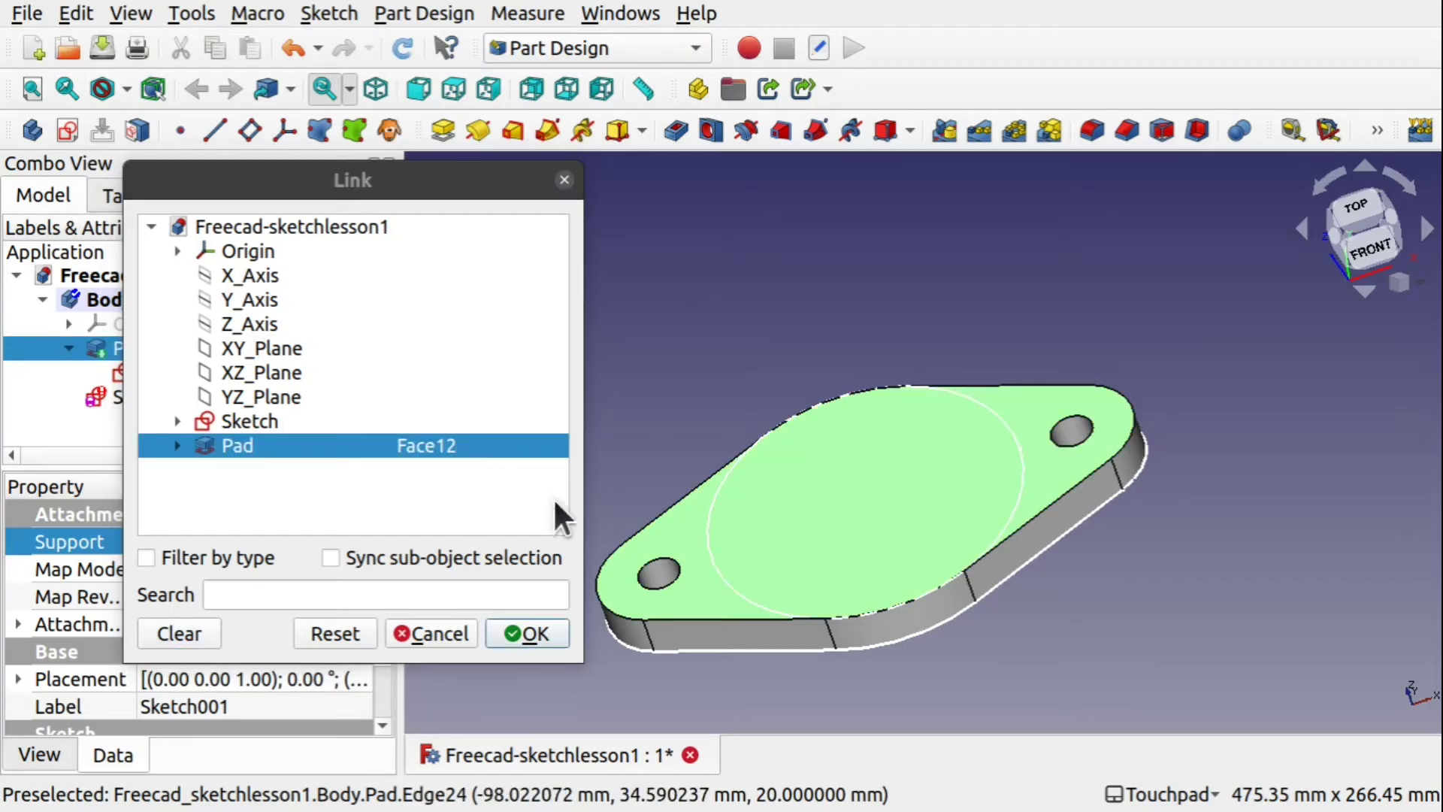
left_click(546, 637)
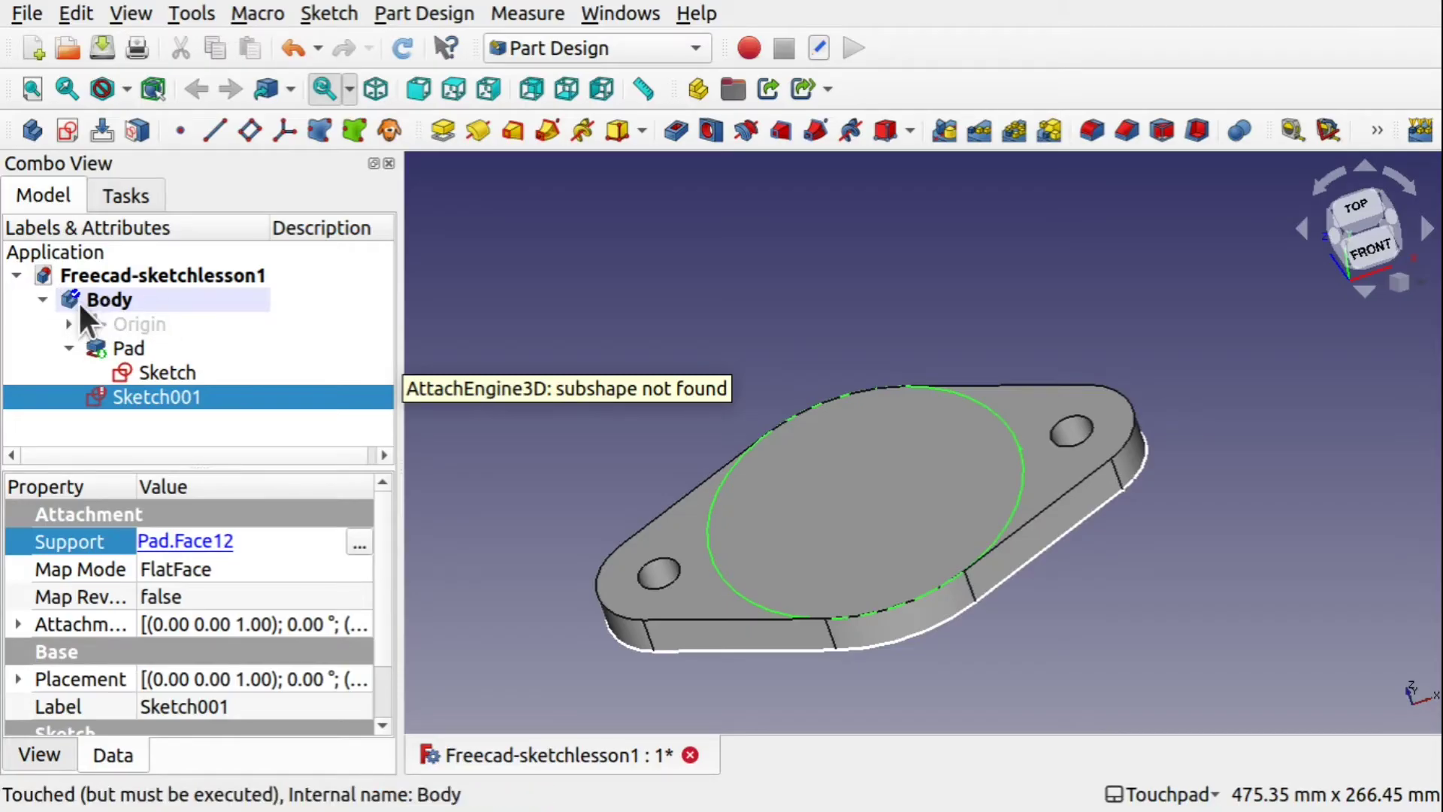
Refresh the document to recompute the reattached Sketch001, and clear the selection.
left_click(70, 15)
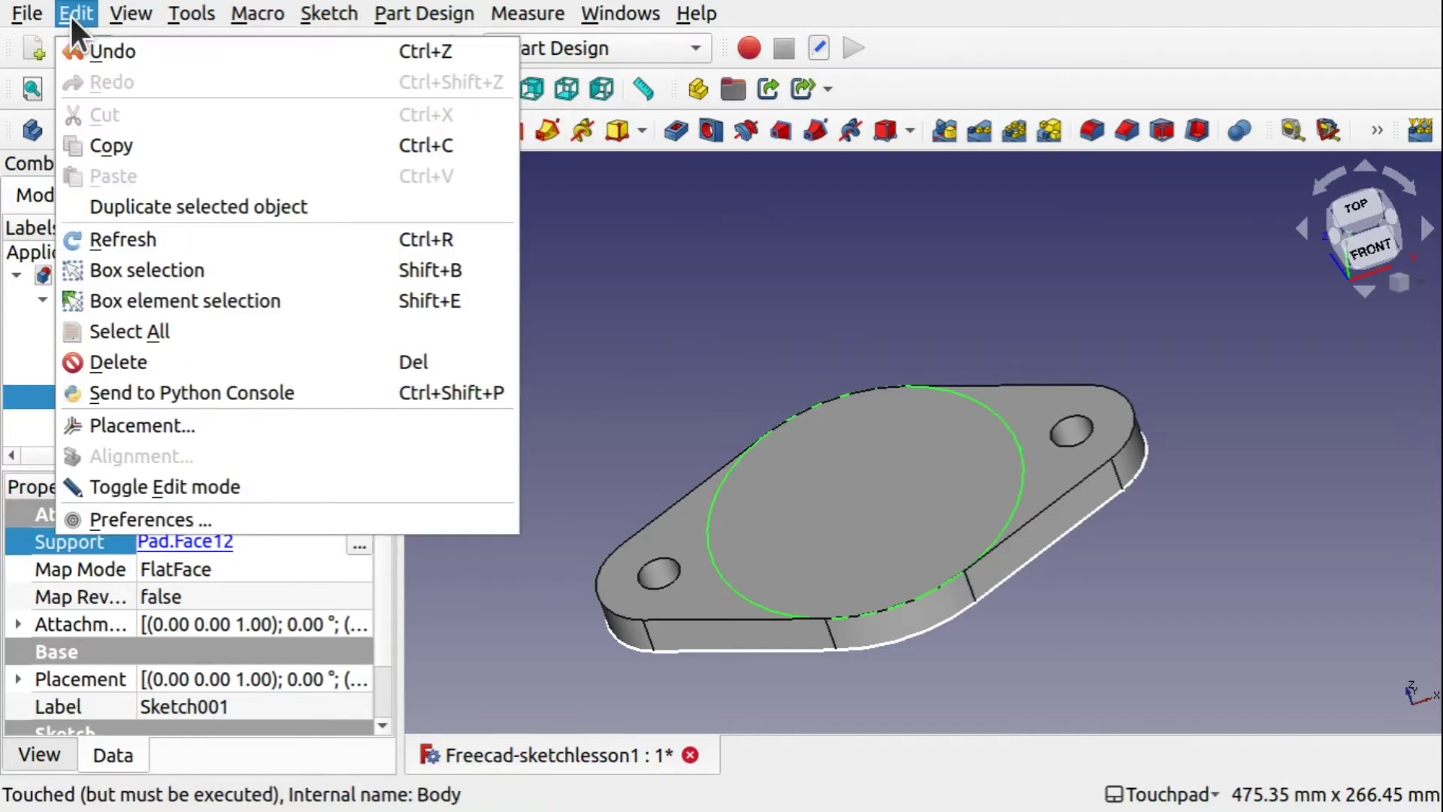
left_click(137, 227)
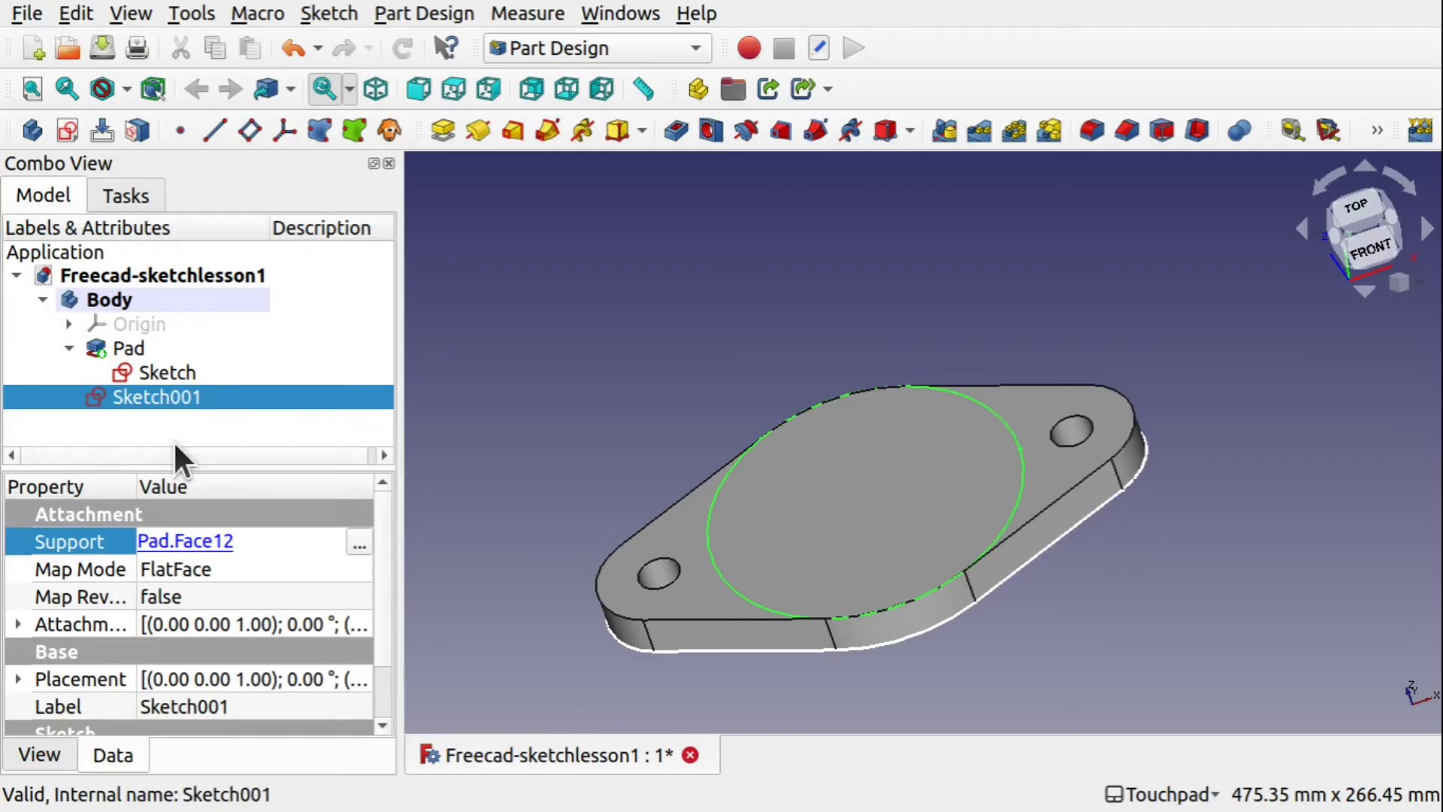
left_click(576, 355)
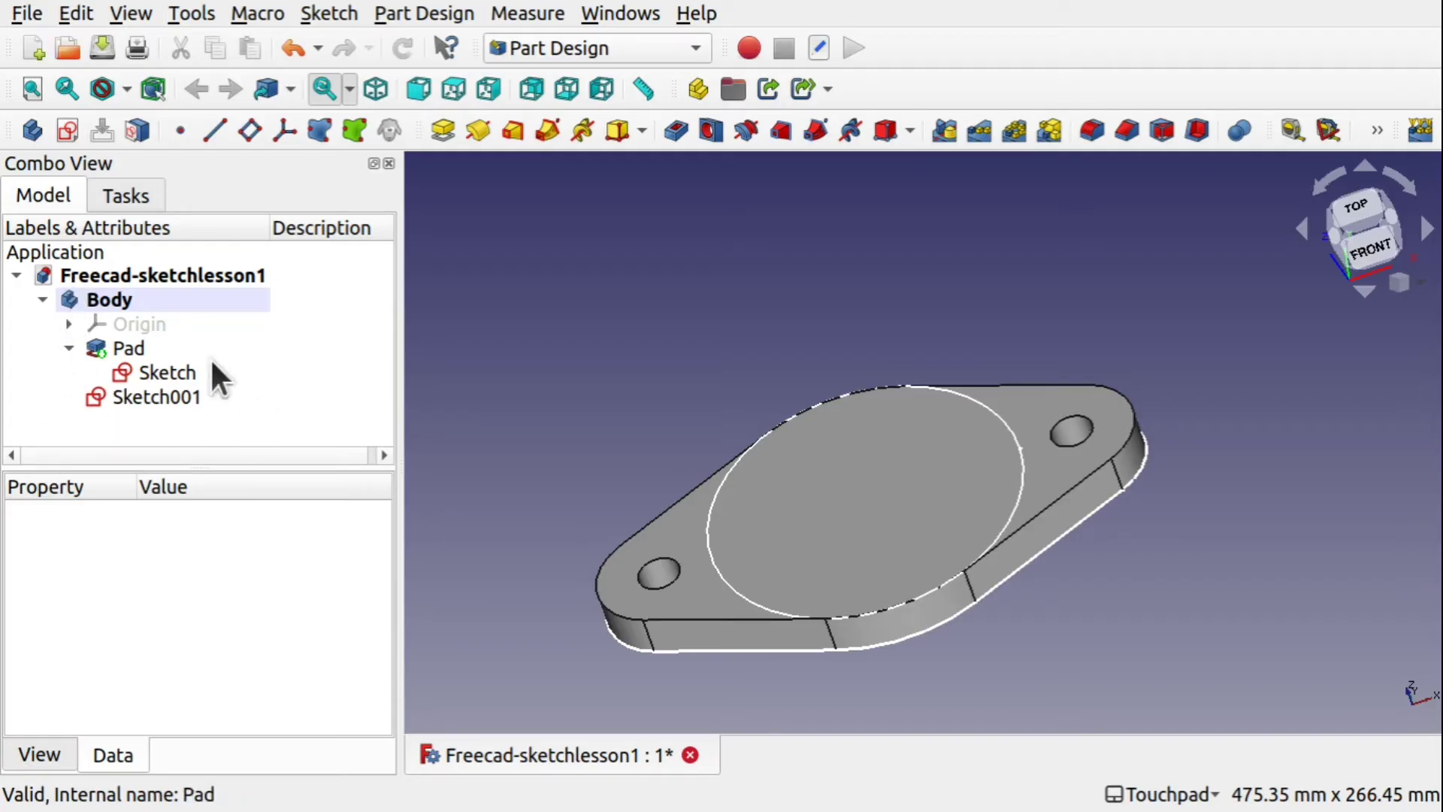
Hide the base pad's sketch and collapse Pad in the model tree.
left_click(101, 352)
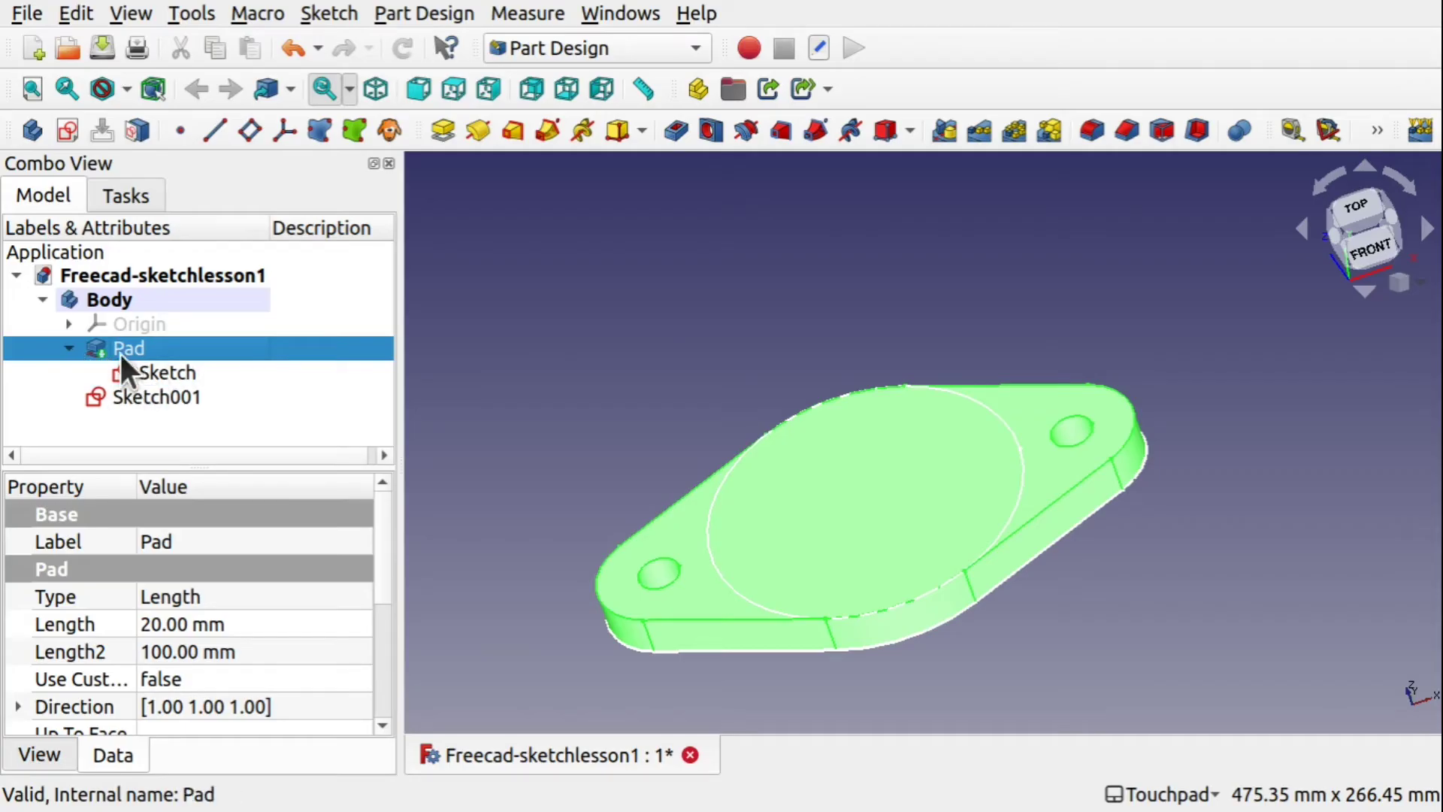
left_click(166, 372)
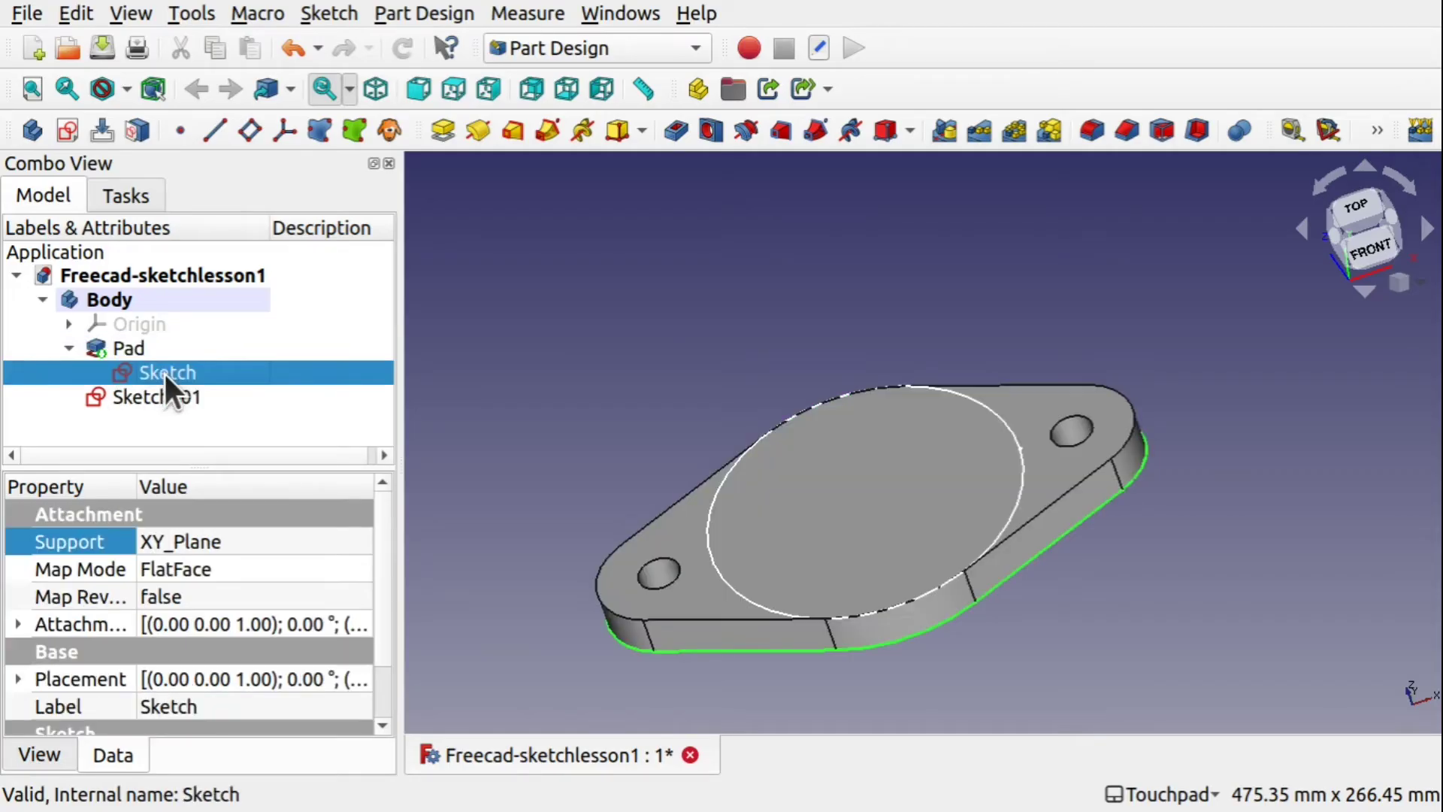
key("space")
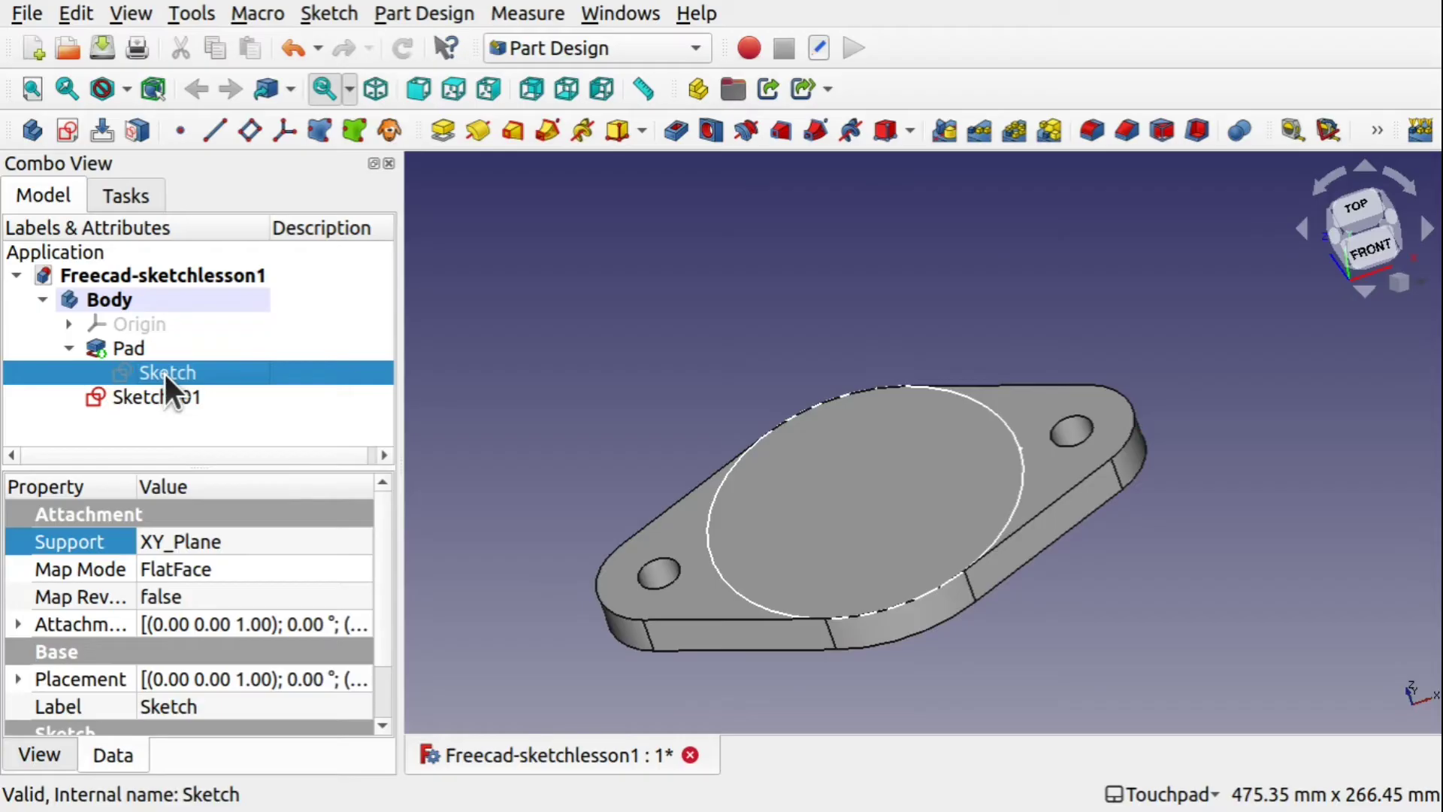
left_click(72, 350)
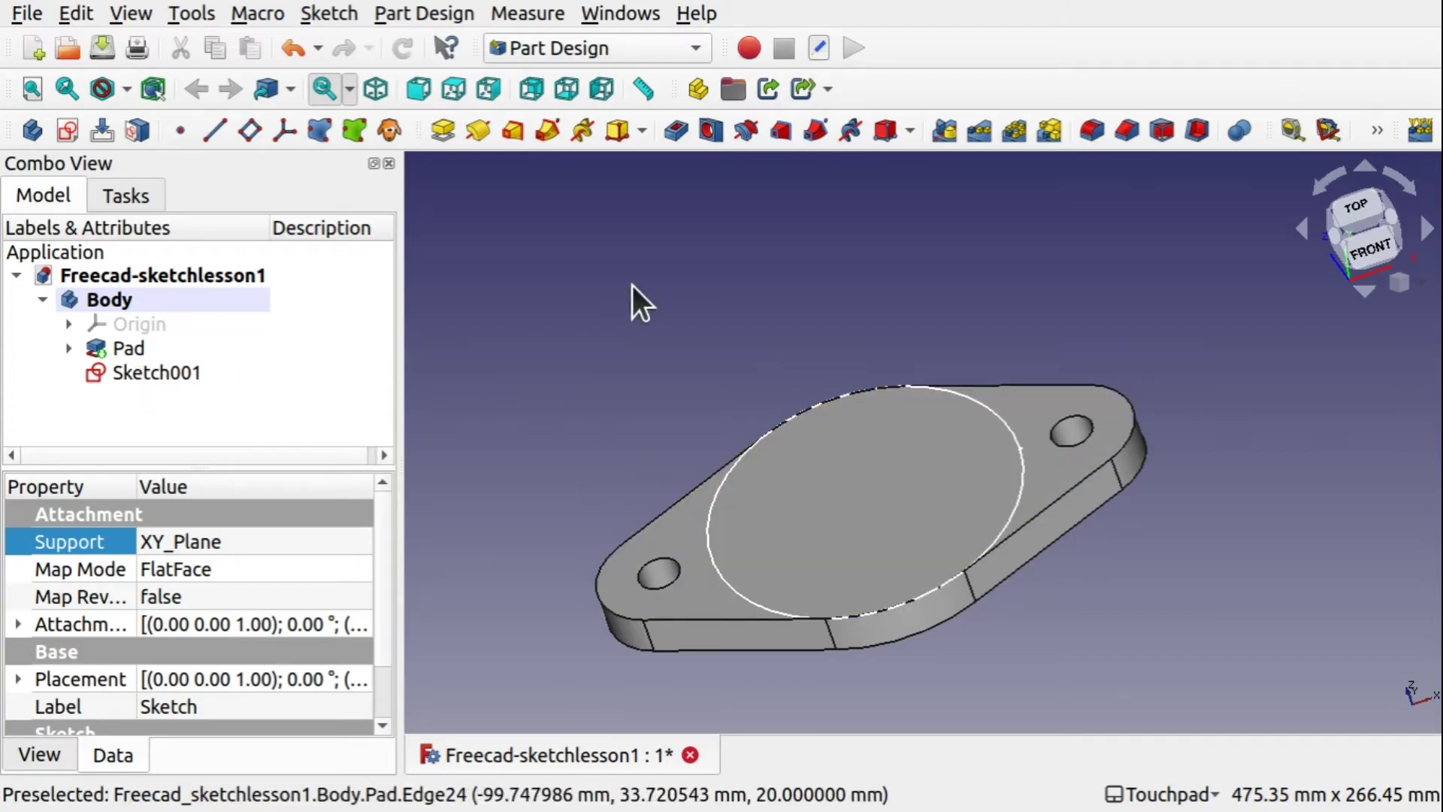
Pad Sketch001's circle with a length of 20 mm.
left_click(182, 375)
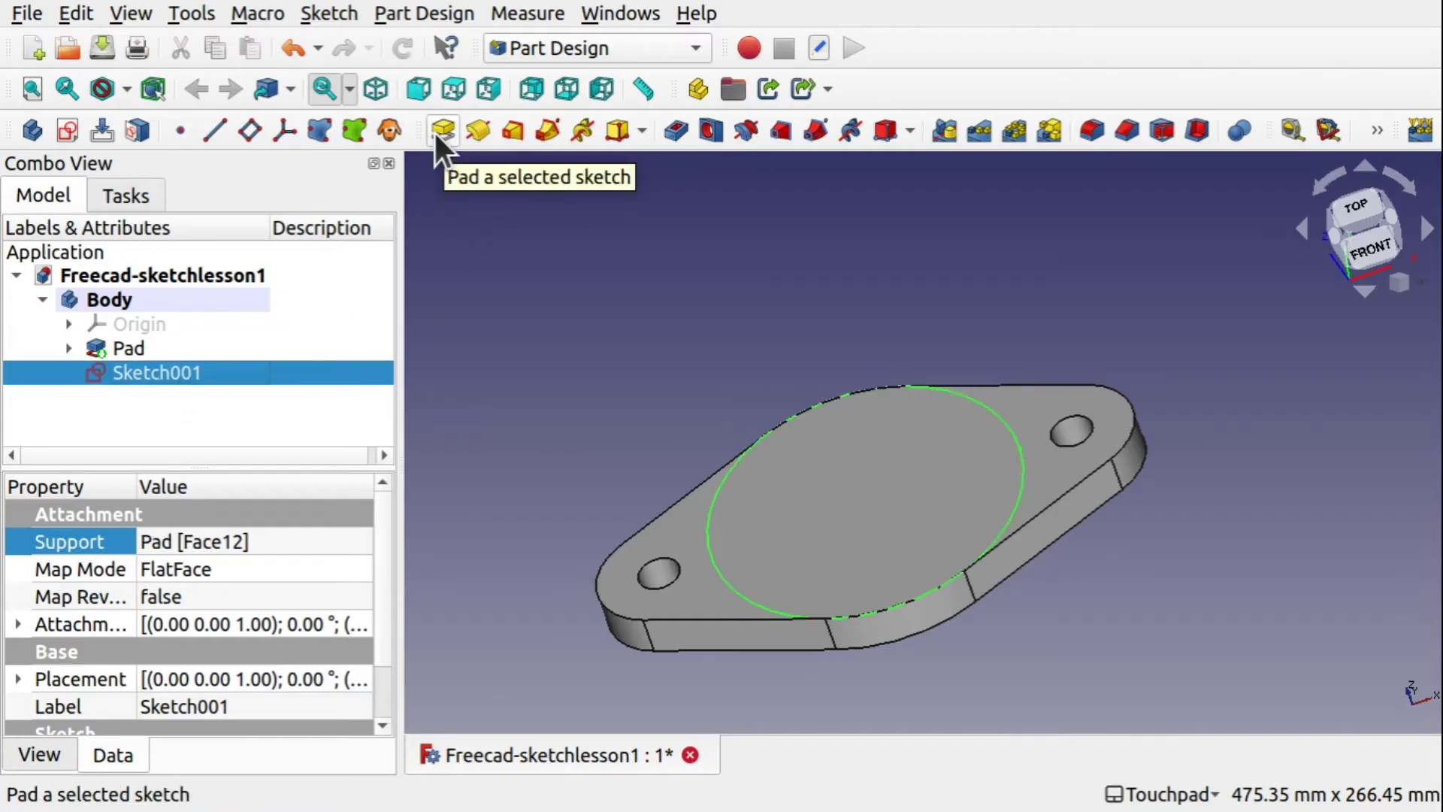
left_click(423, 4)
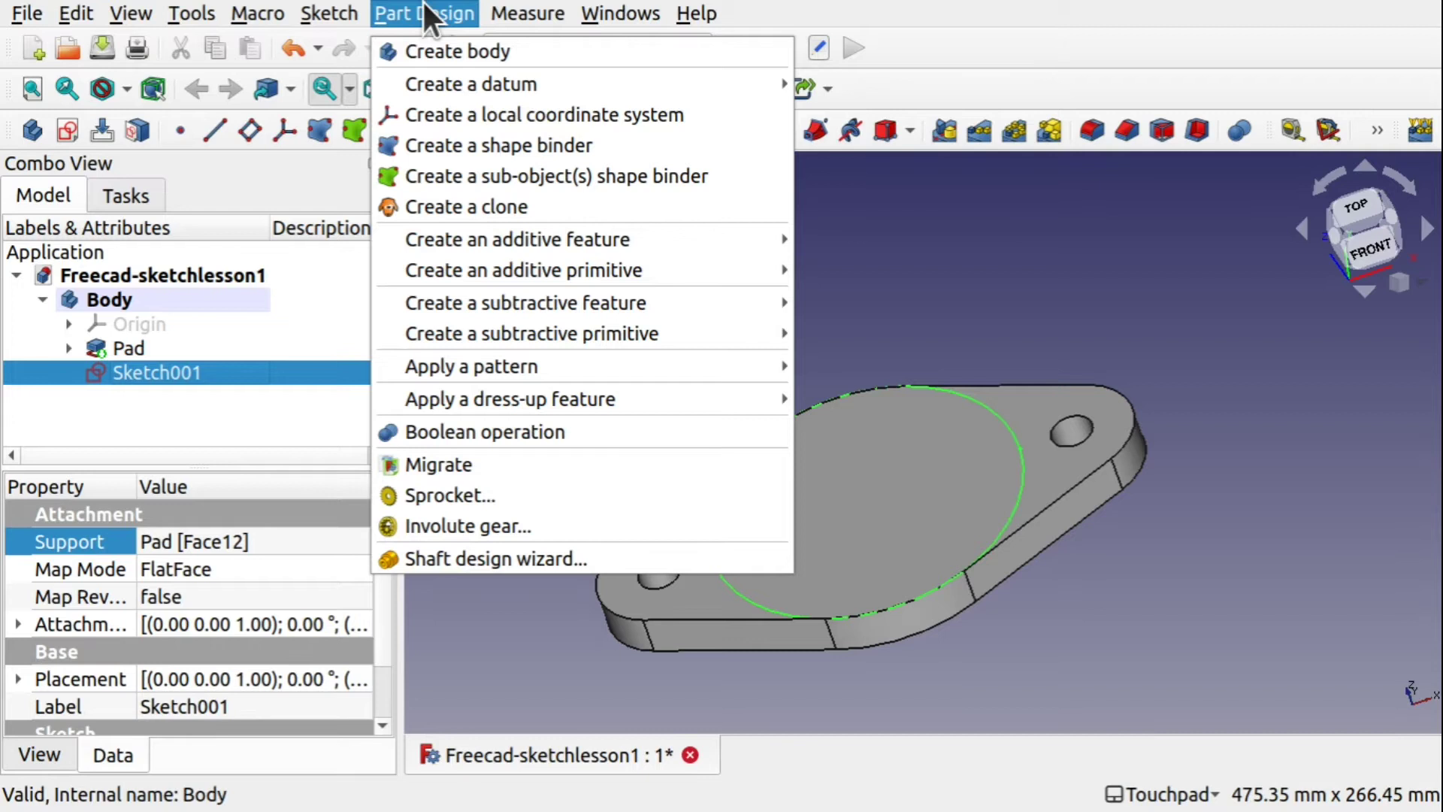
mouse_move(462, 247)
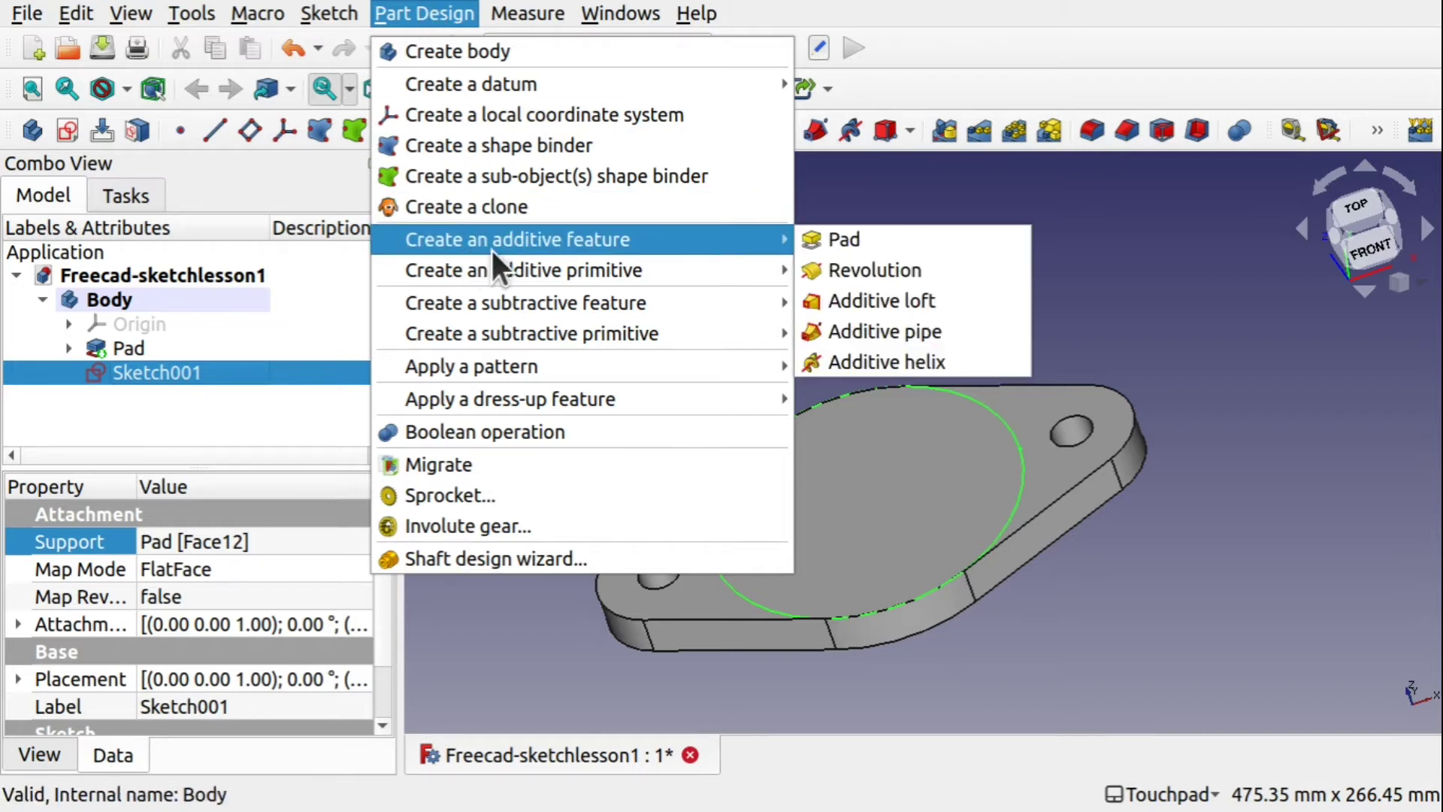
left_click(836, 237)
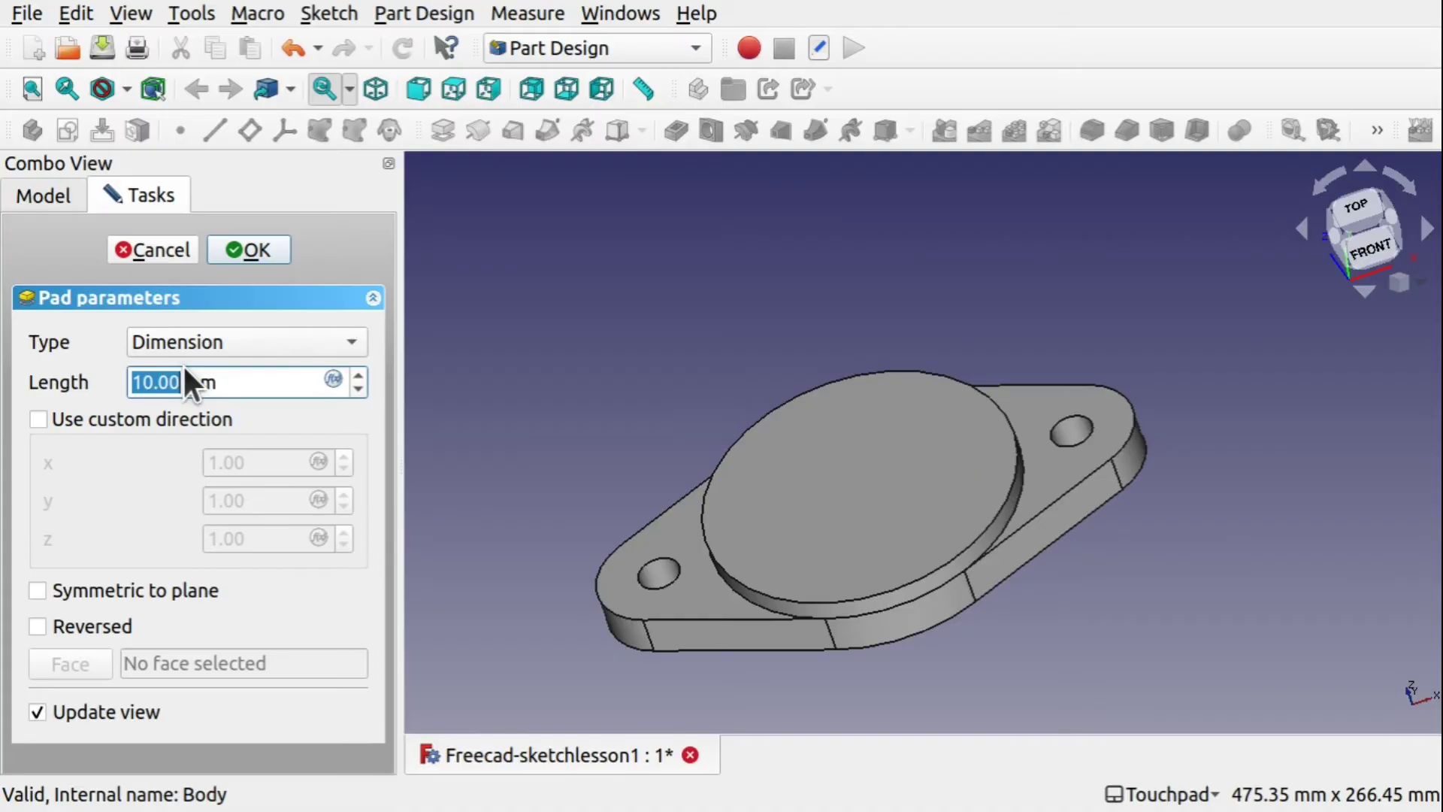
type("20")
left_click(638, 304)
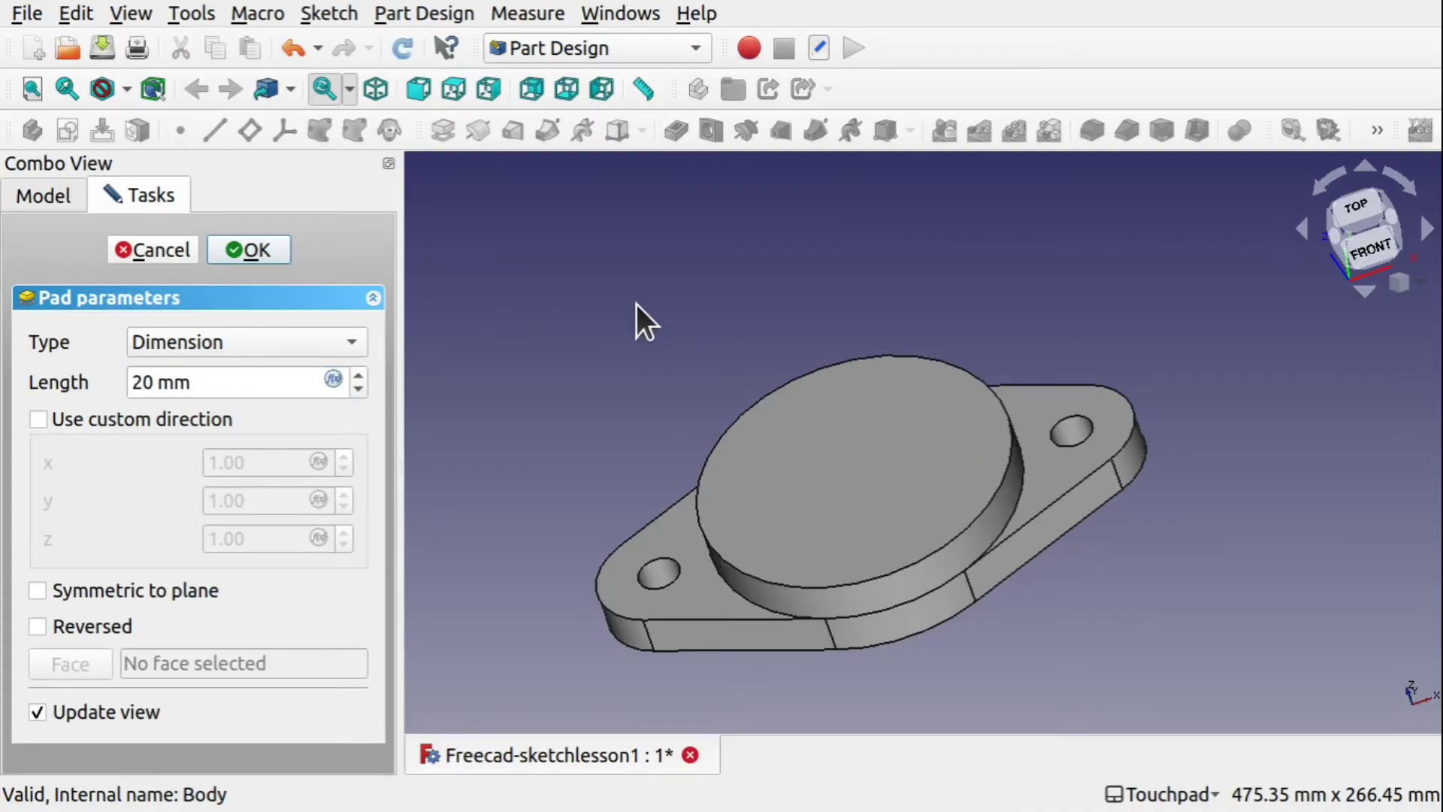
Set the circular pad's length to 50 mm, check its shape from several angles and accept the pad.
left_click_drag(822, 409, 844, 361, "alt")
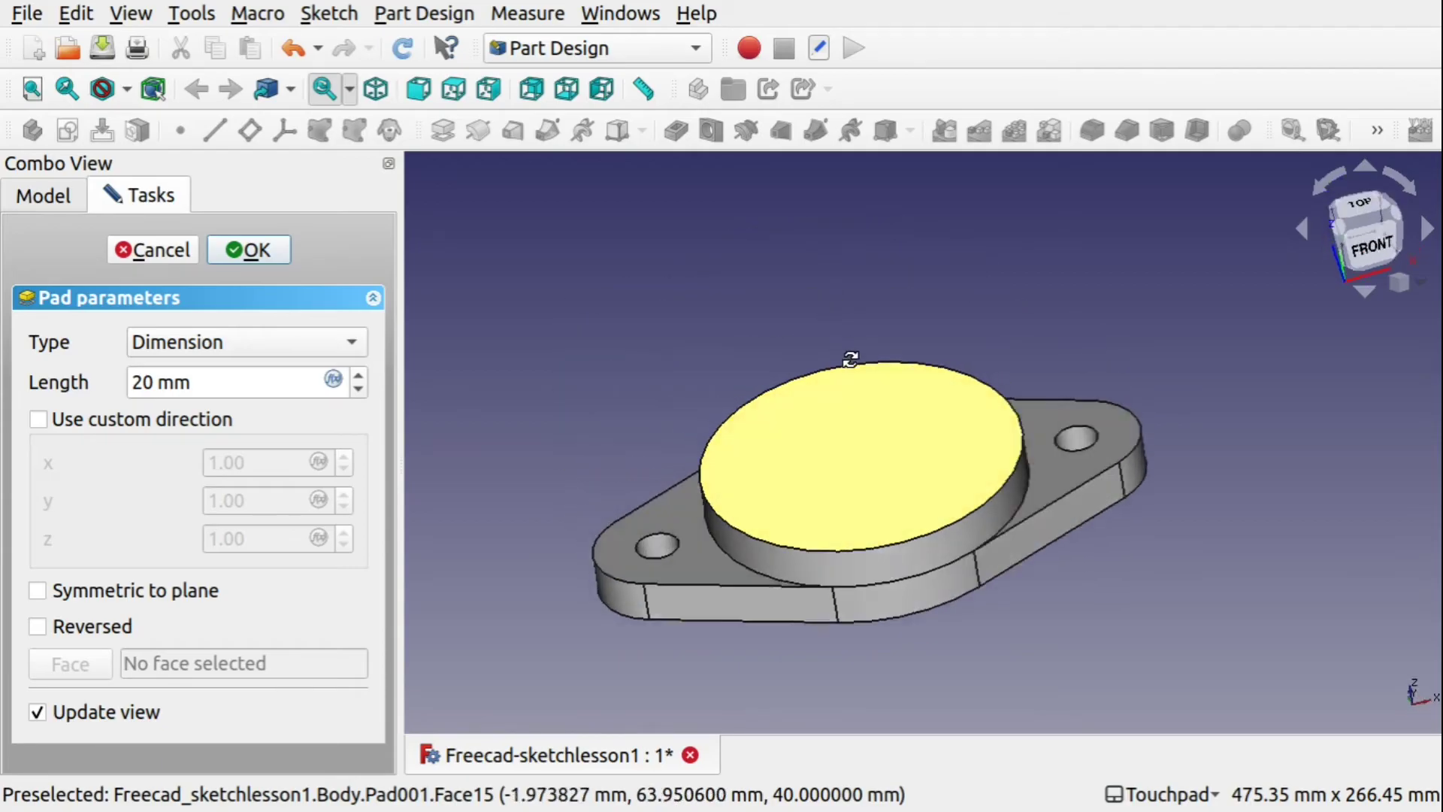
double_click(150, 382)
type("50")
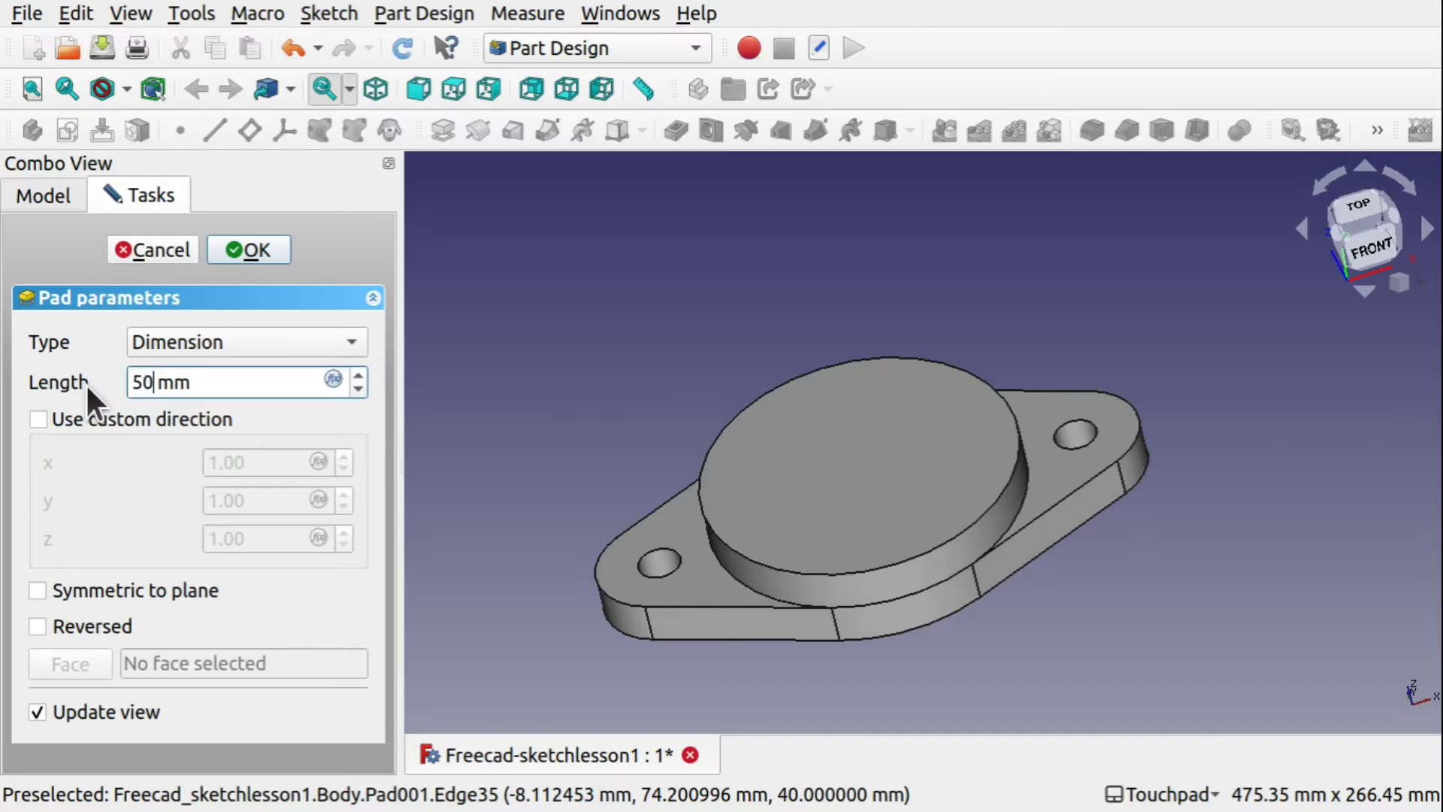
left_click(520, 454)
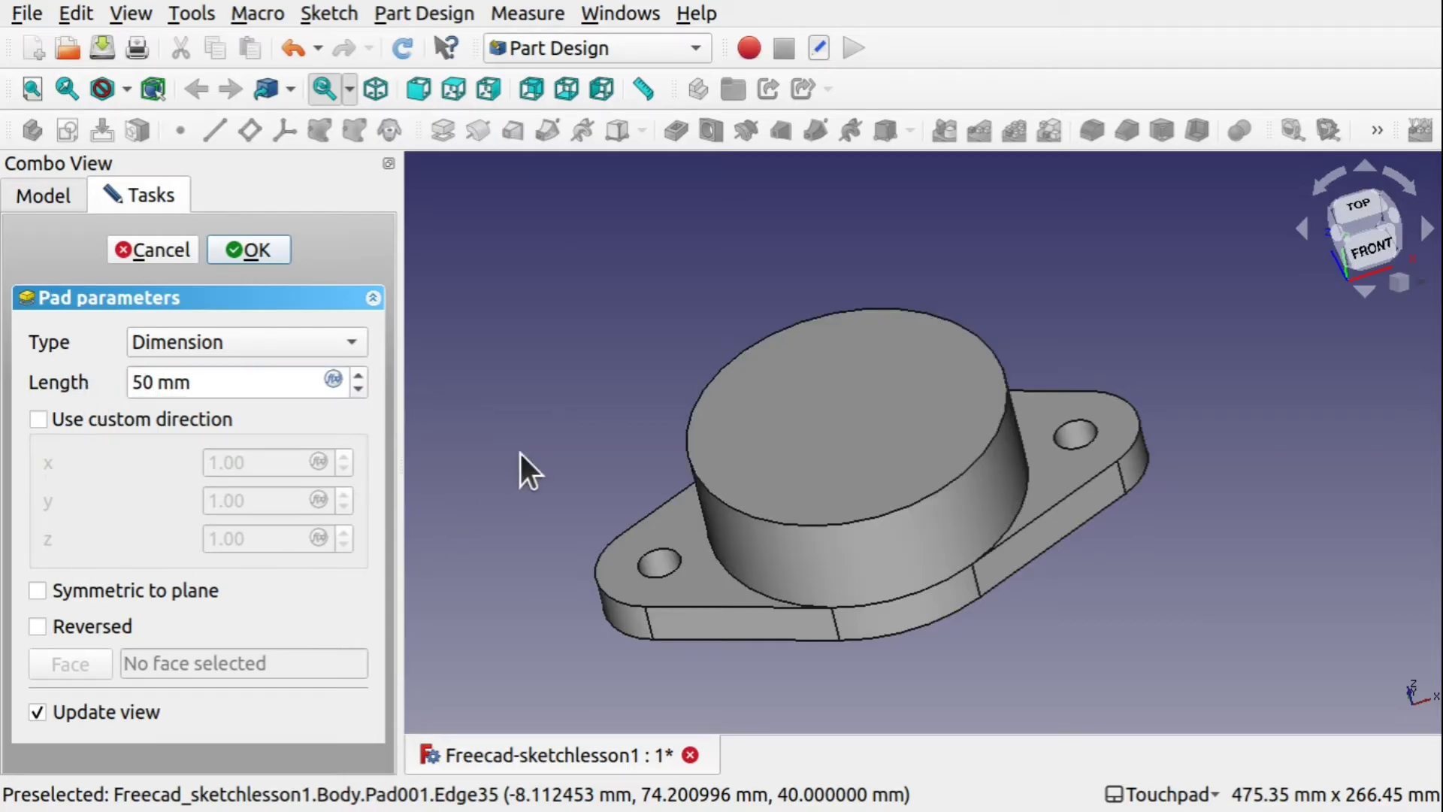
left_click_drag(1003, 618, 973, 616, "alt")
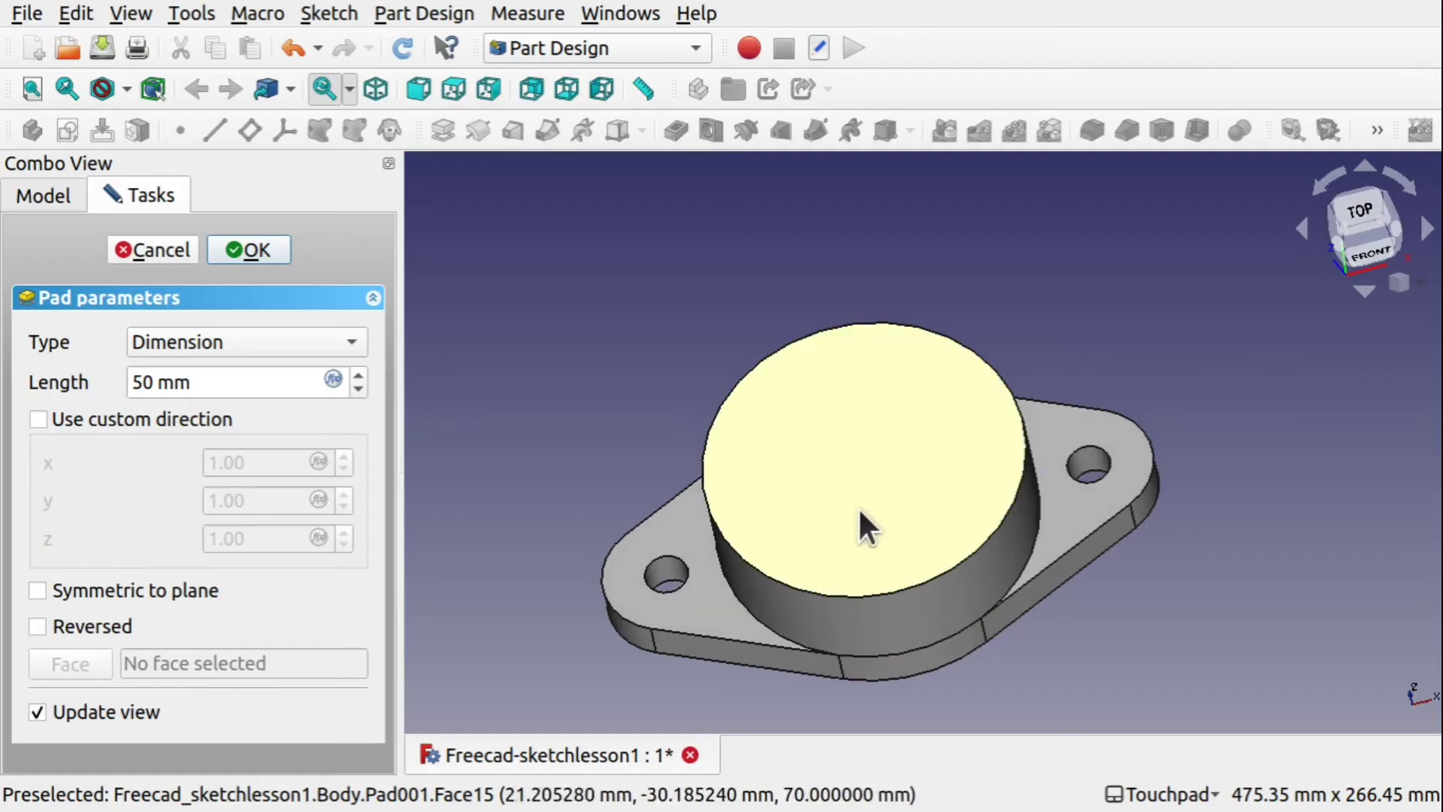
left_click_drag(824, 419, 935, 381, "alt")
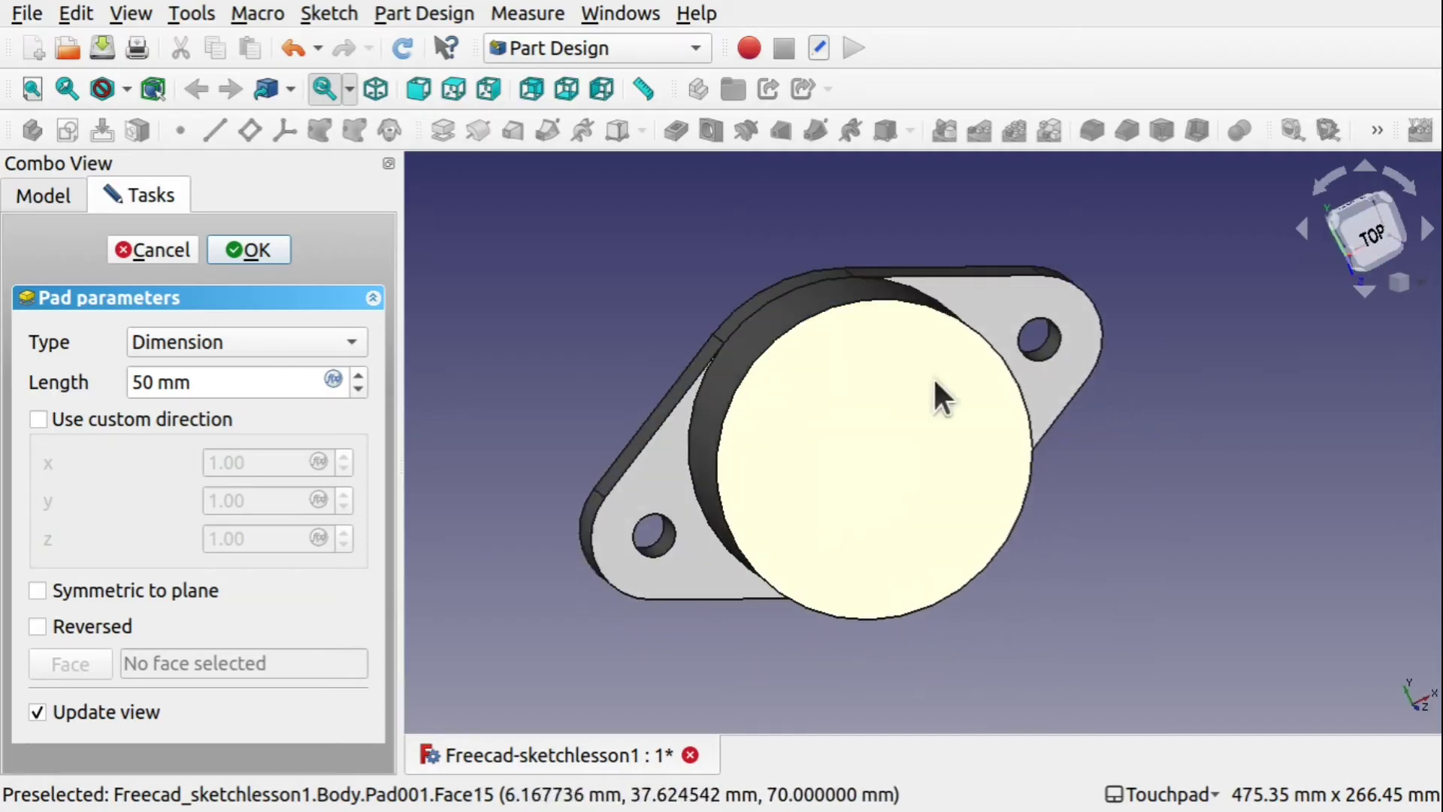
left_click_drag(989, 477, 834, 444, "alt")
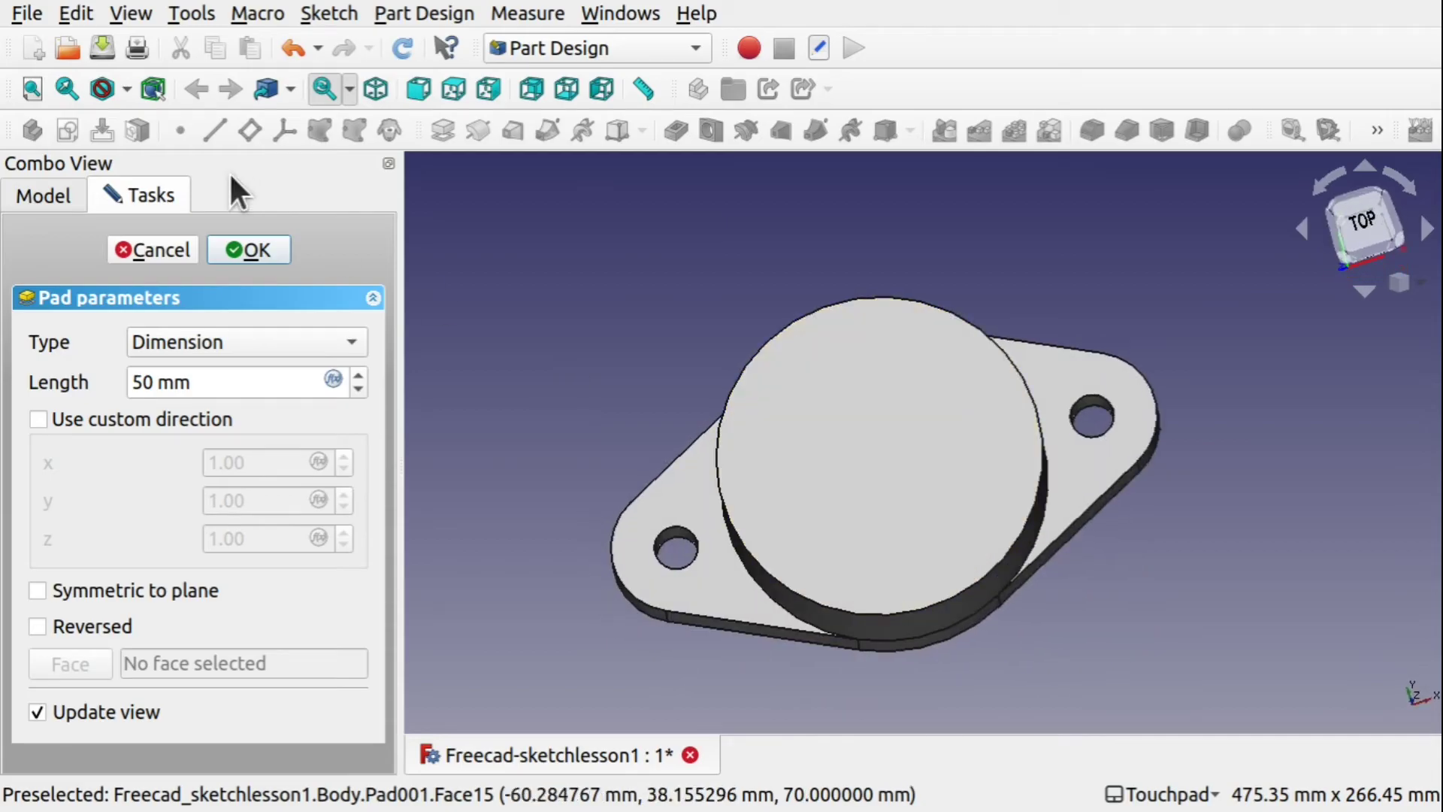
left_click(244, 249)
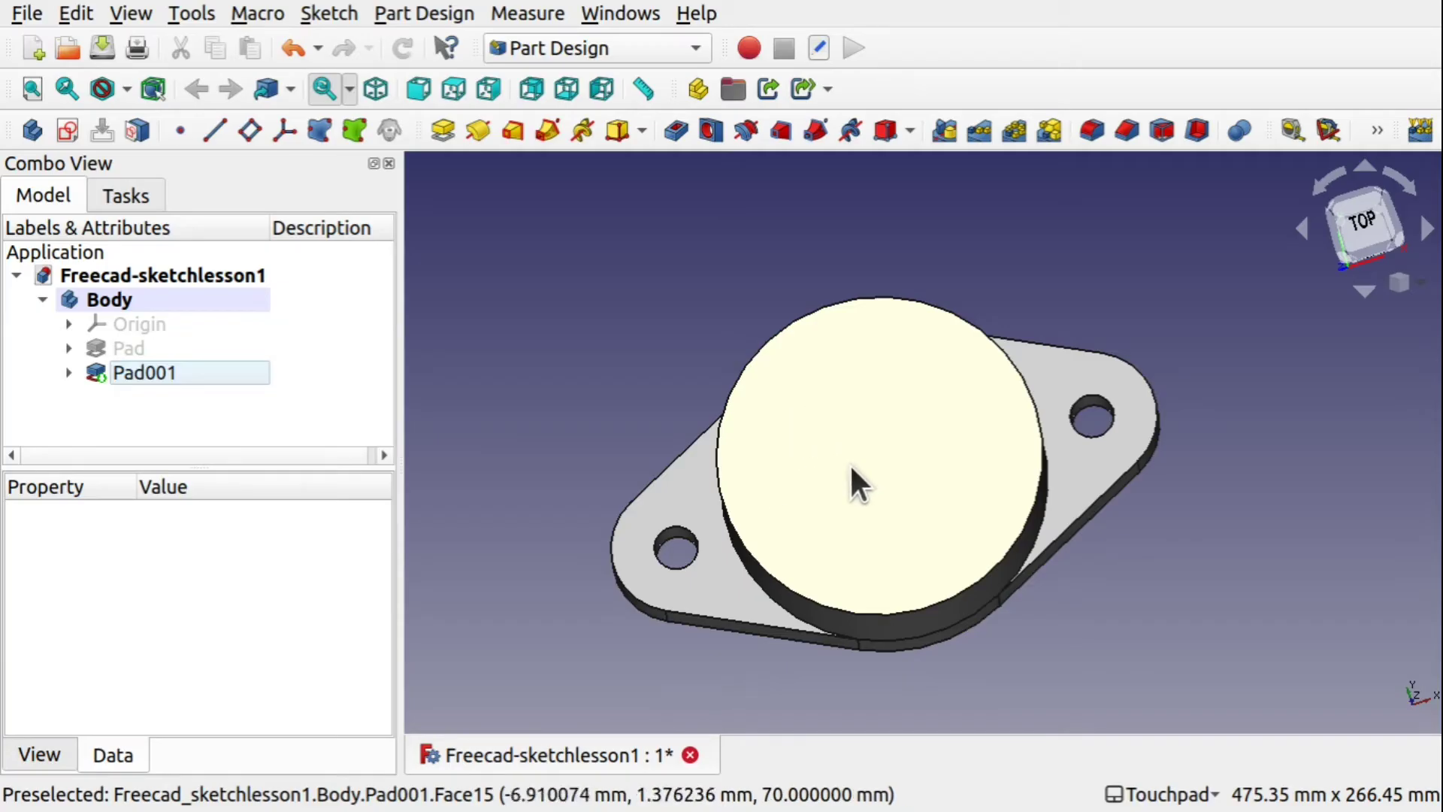
Create a new sketch on the upper circular face of Pad001 and check the sketch's support property.
left_click(859, 451)
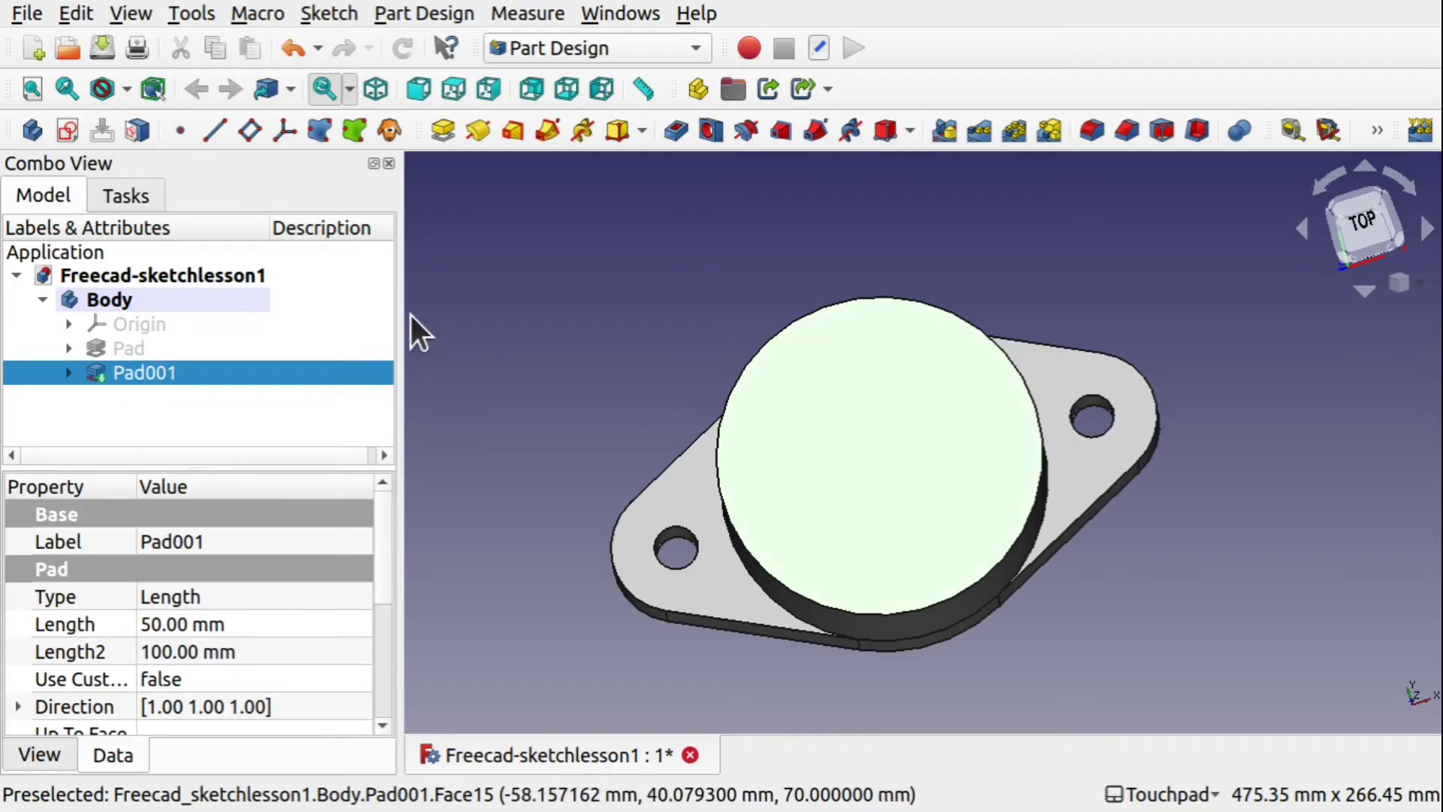
left_click(66, 133)
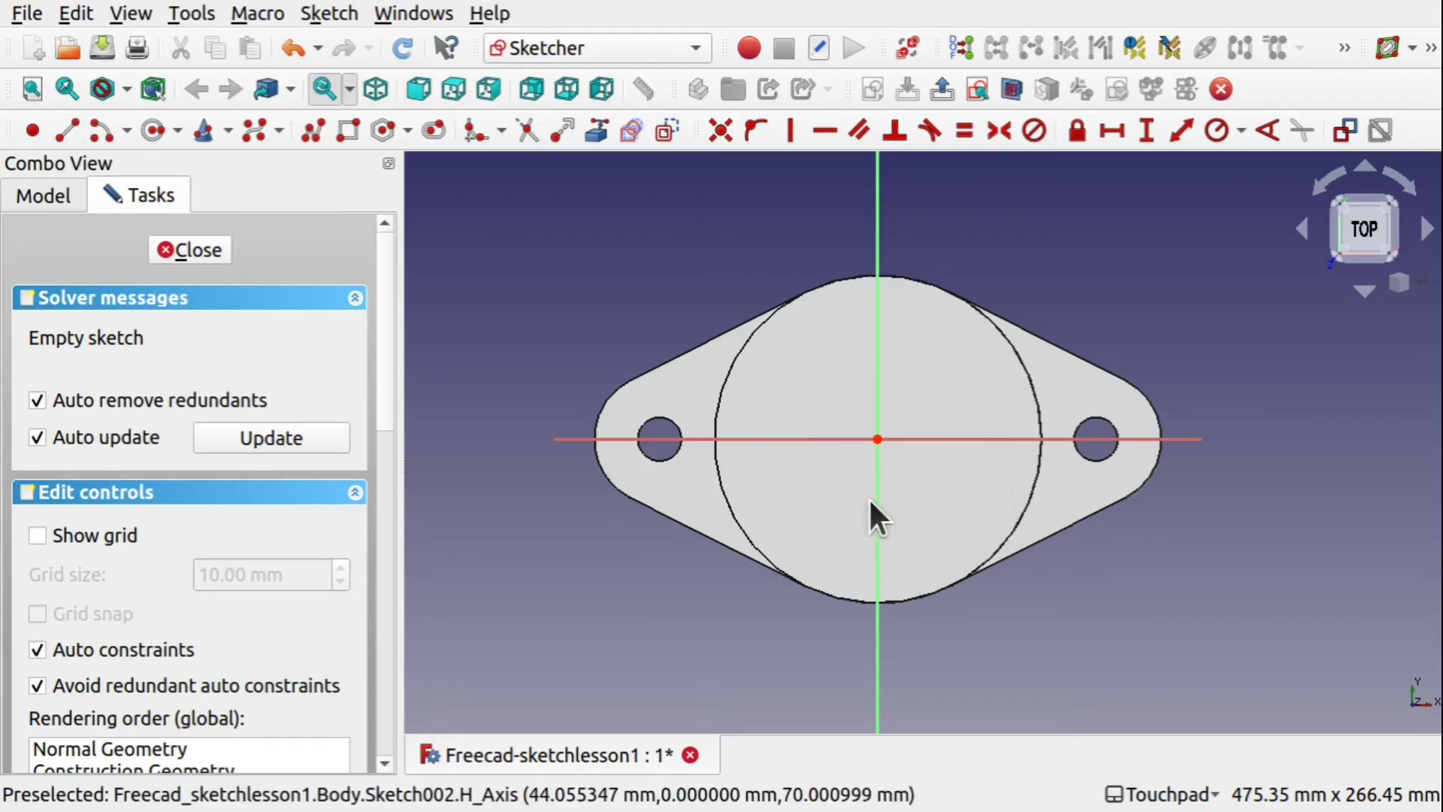
left_click(45, 197)
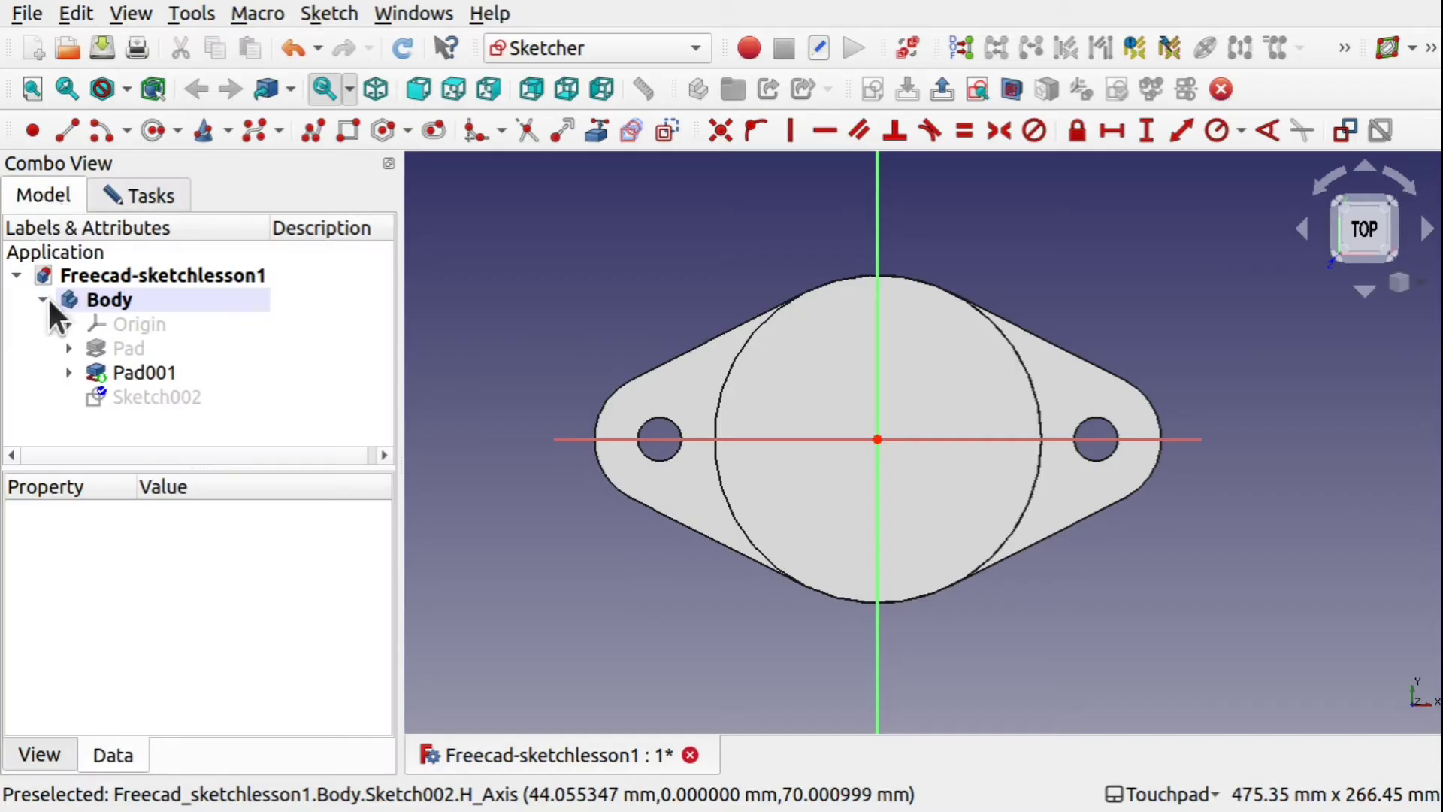
left_click(148, 396)
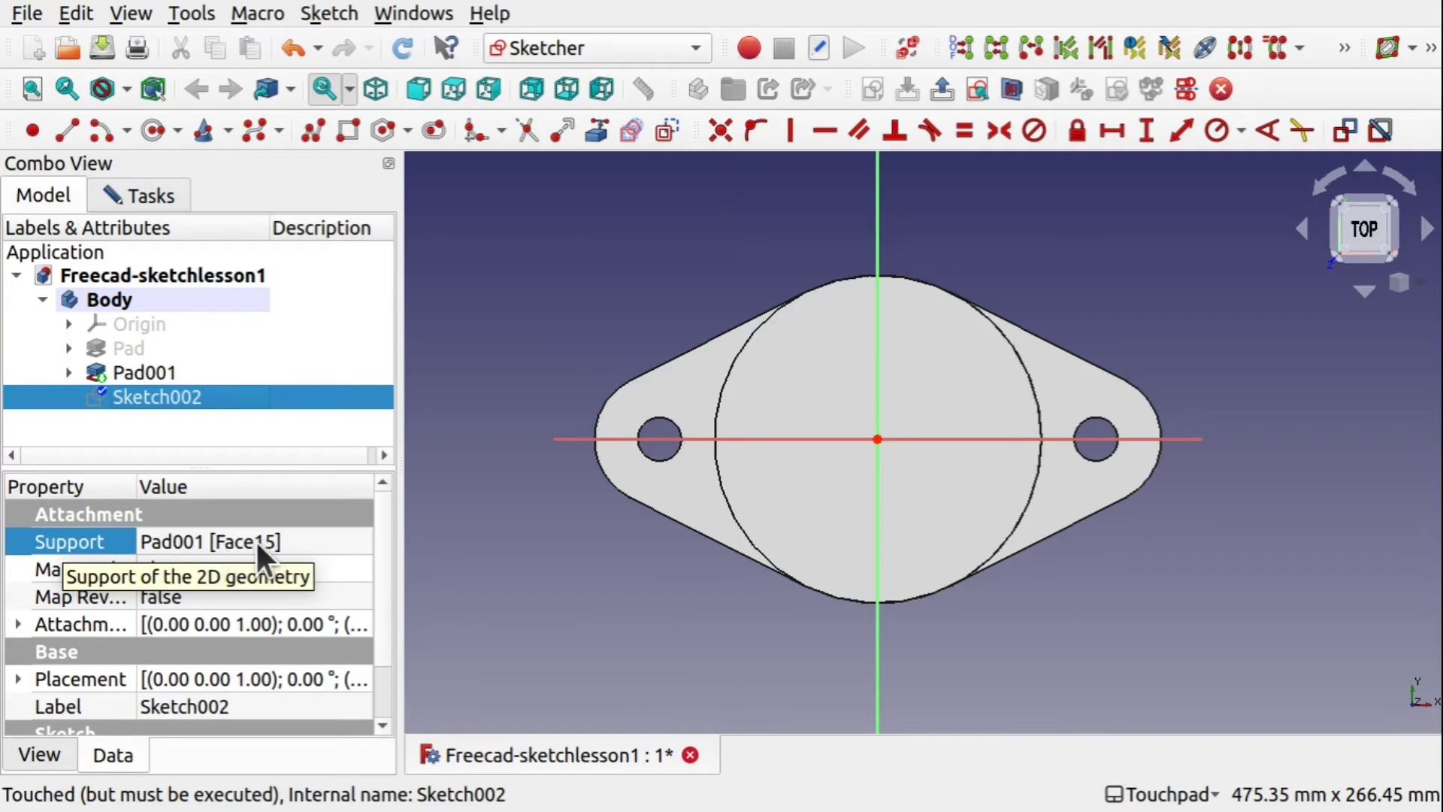
Sketch a circle about 108 mm in diameter on the boss face, centred on the sketch origin.
left_click(137, 194)
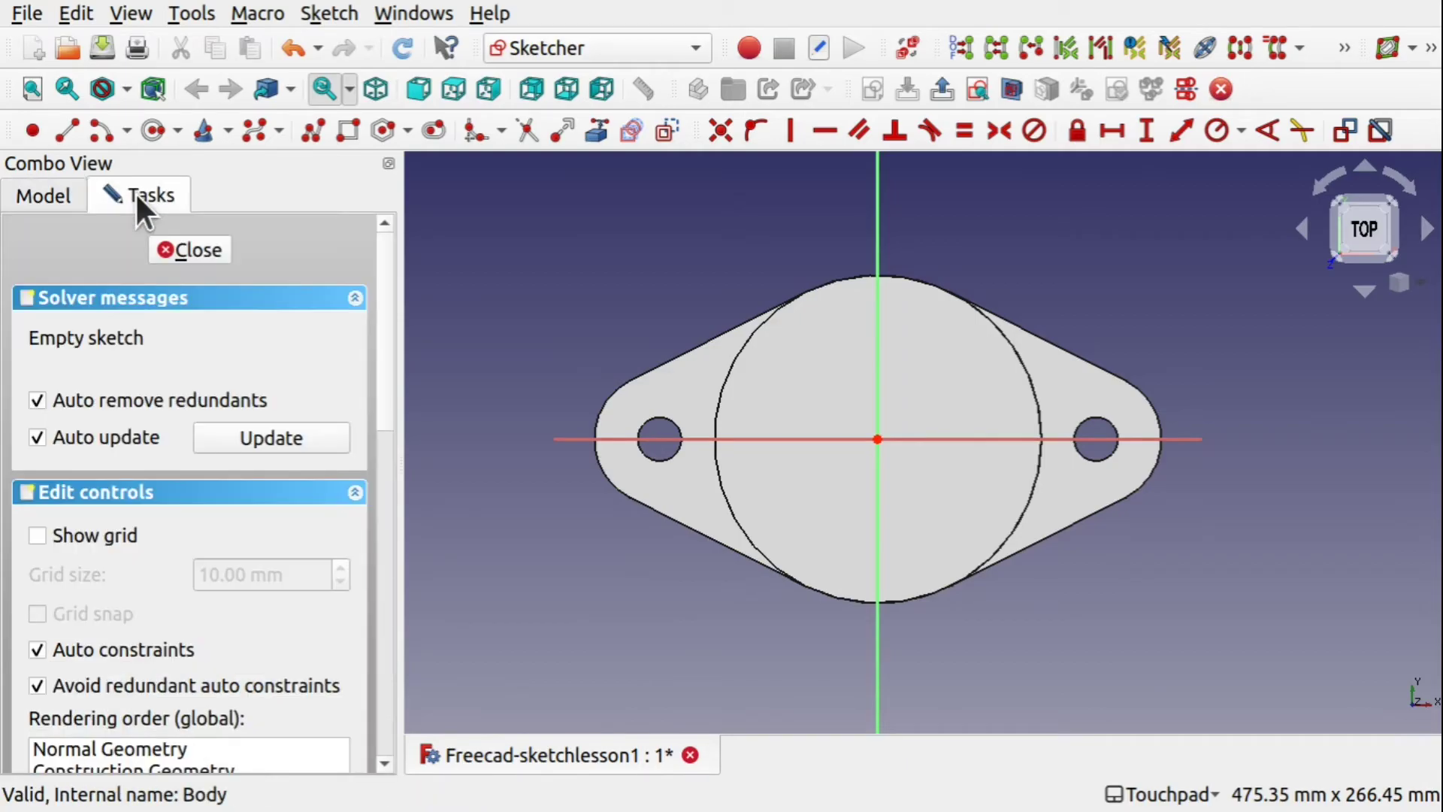
left_click(156, 137)
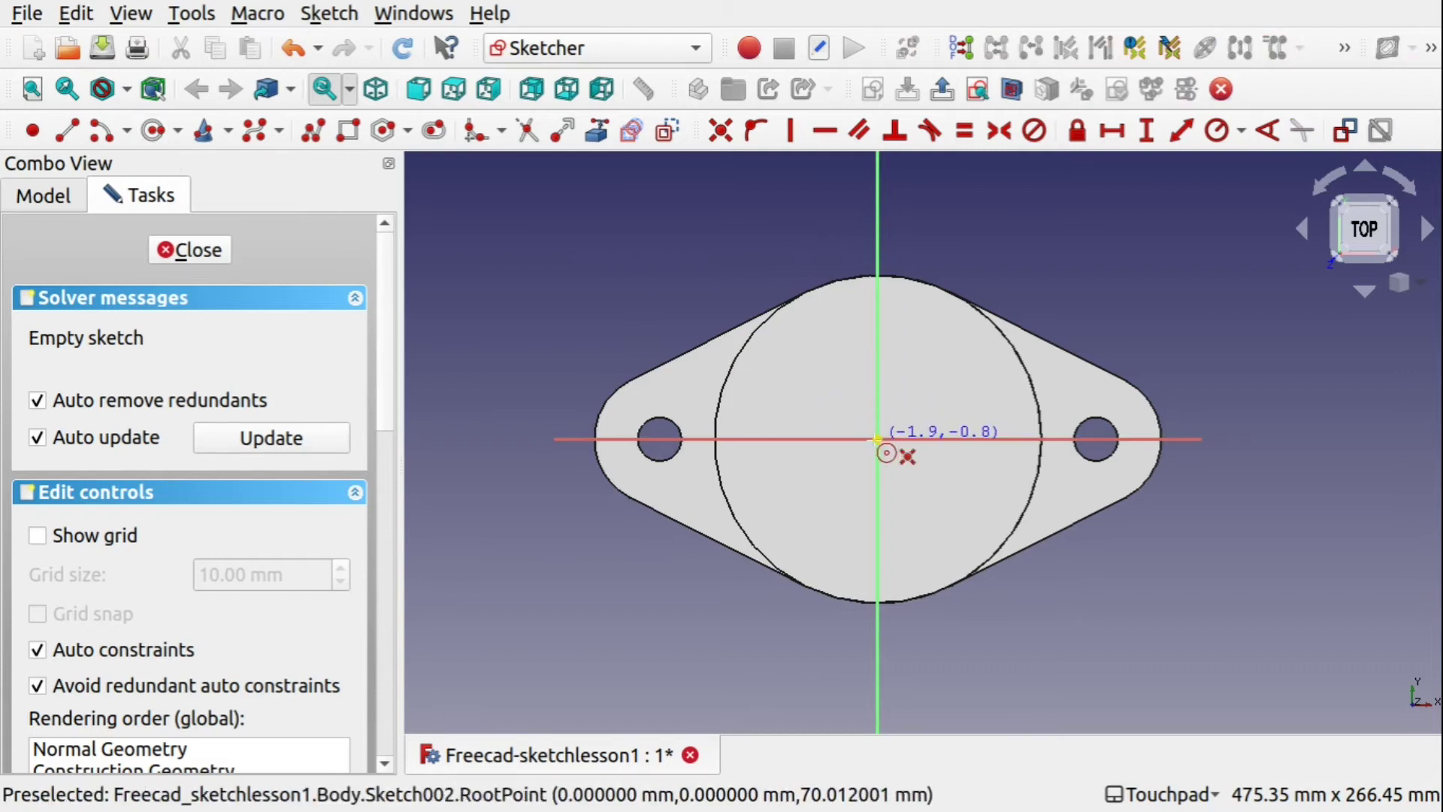
left_click(878, 440)
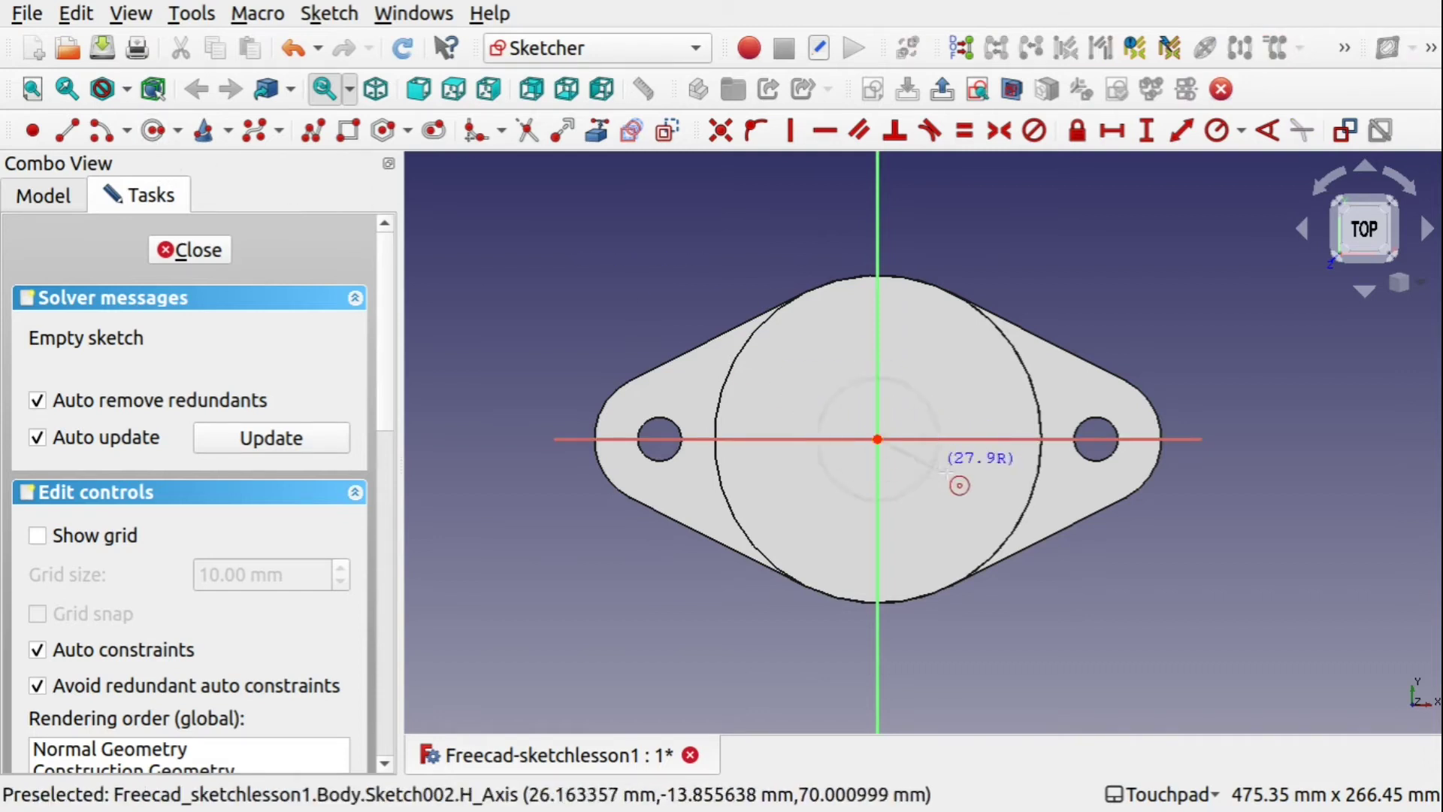
left_click(985, 490)
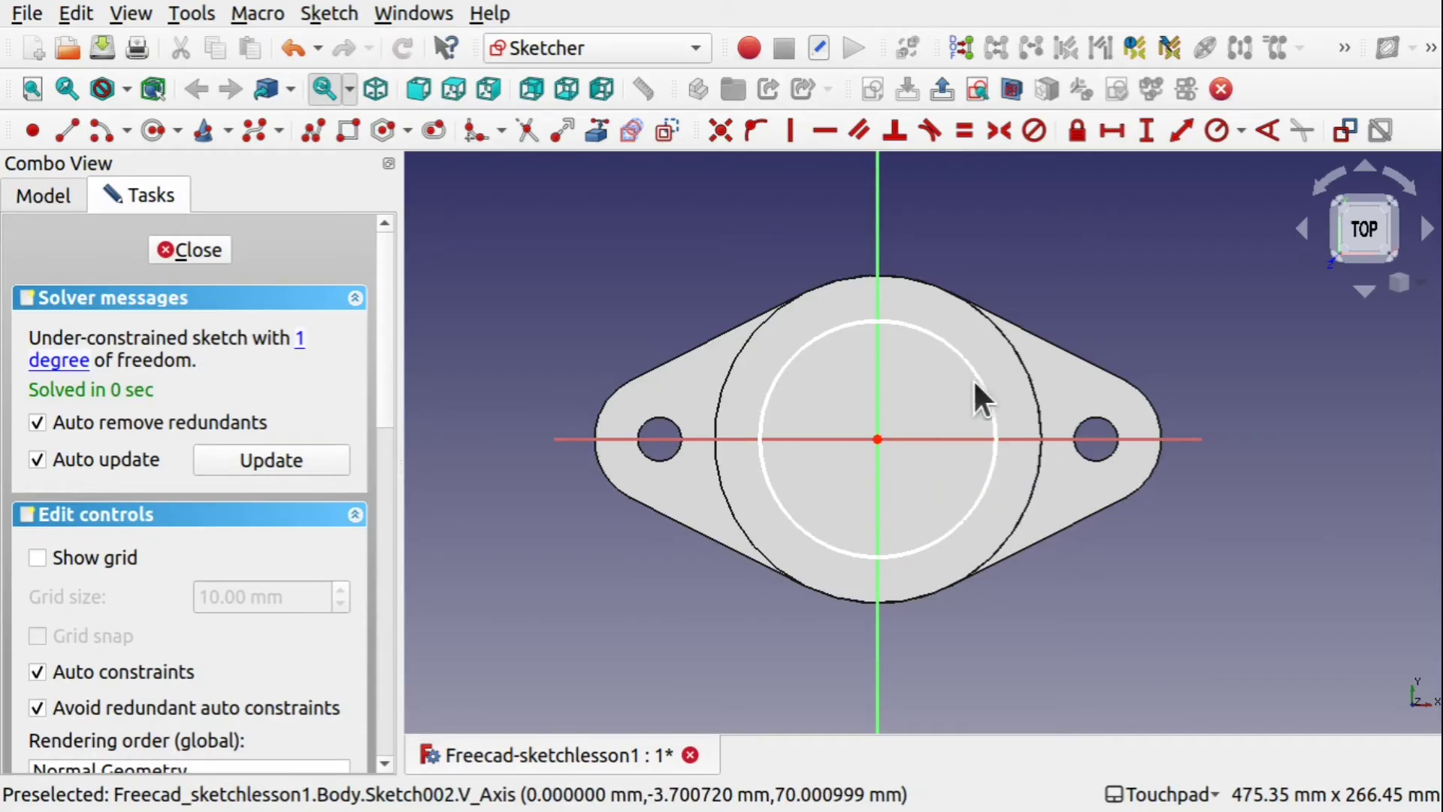
Constrain the new circle's diameter to 100 mm and close the sketch.
left_click(991, 395)
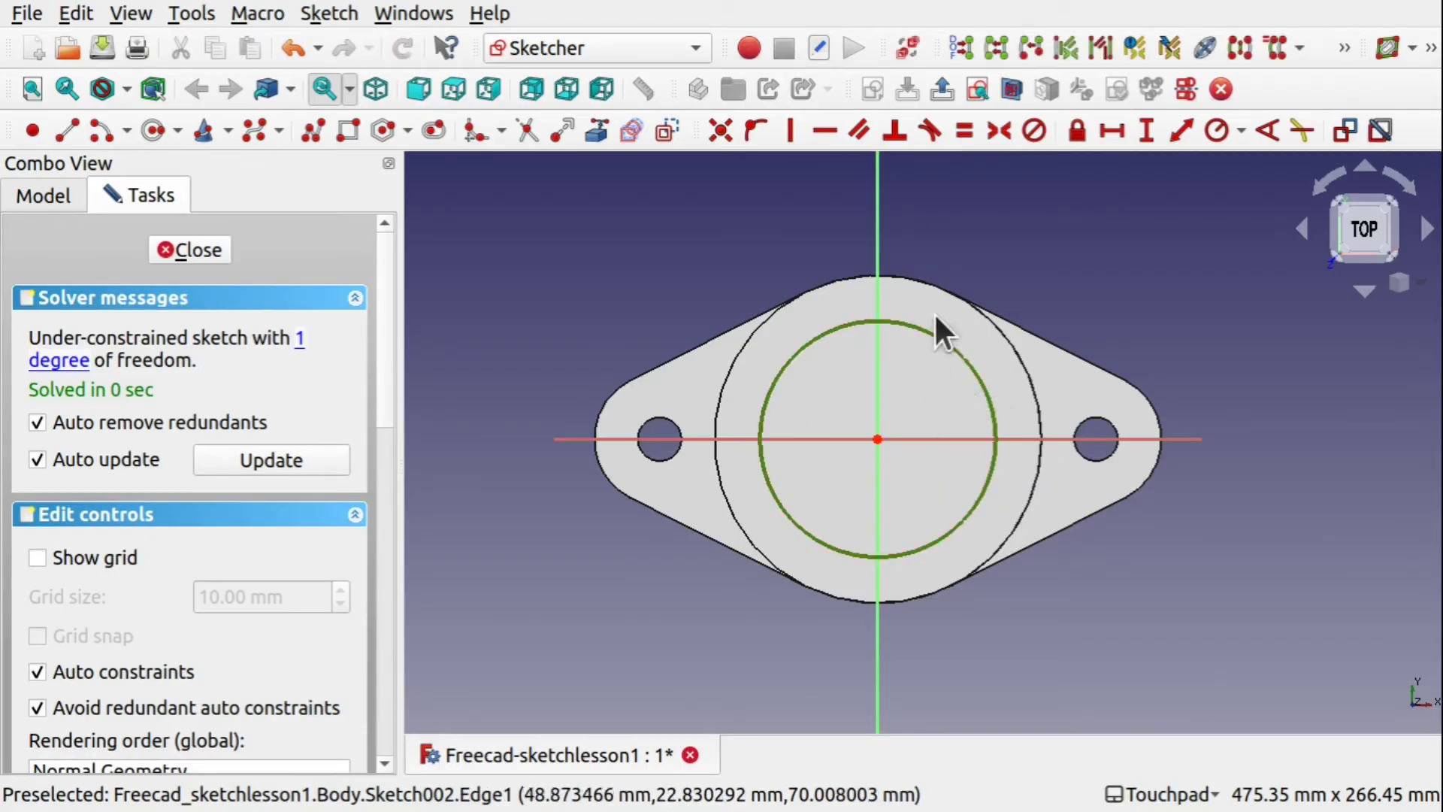
left_click(1242, 130)
left_click(1212, 191)
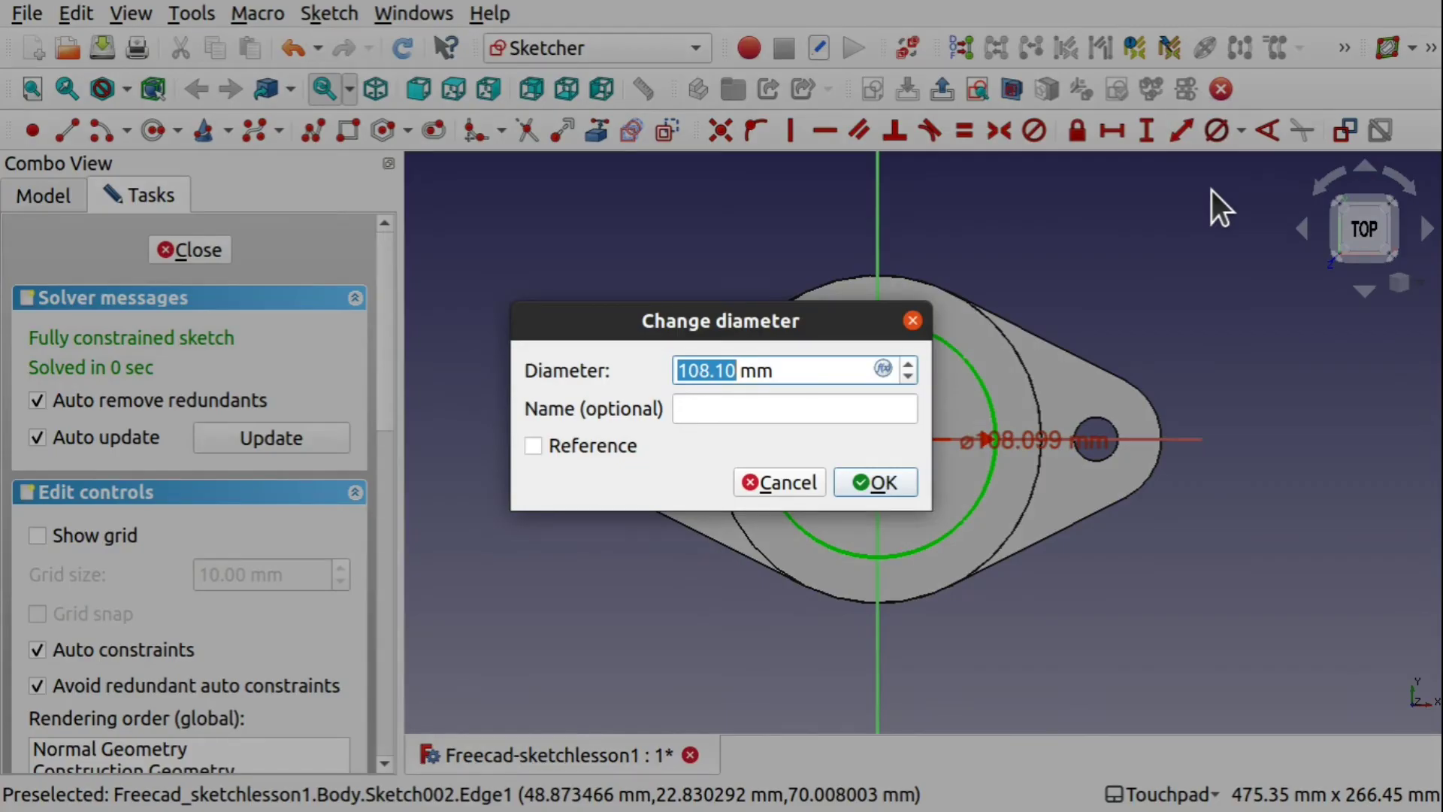
type("100")
key("Return")
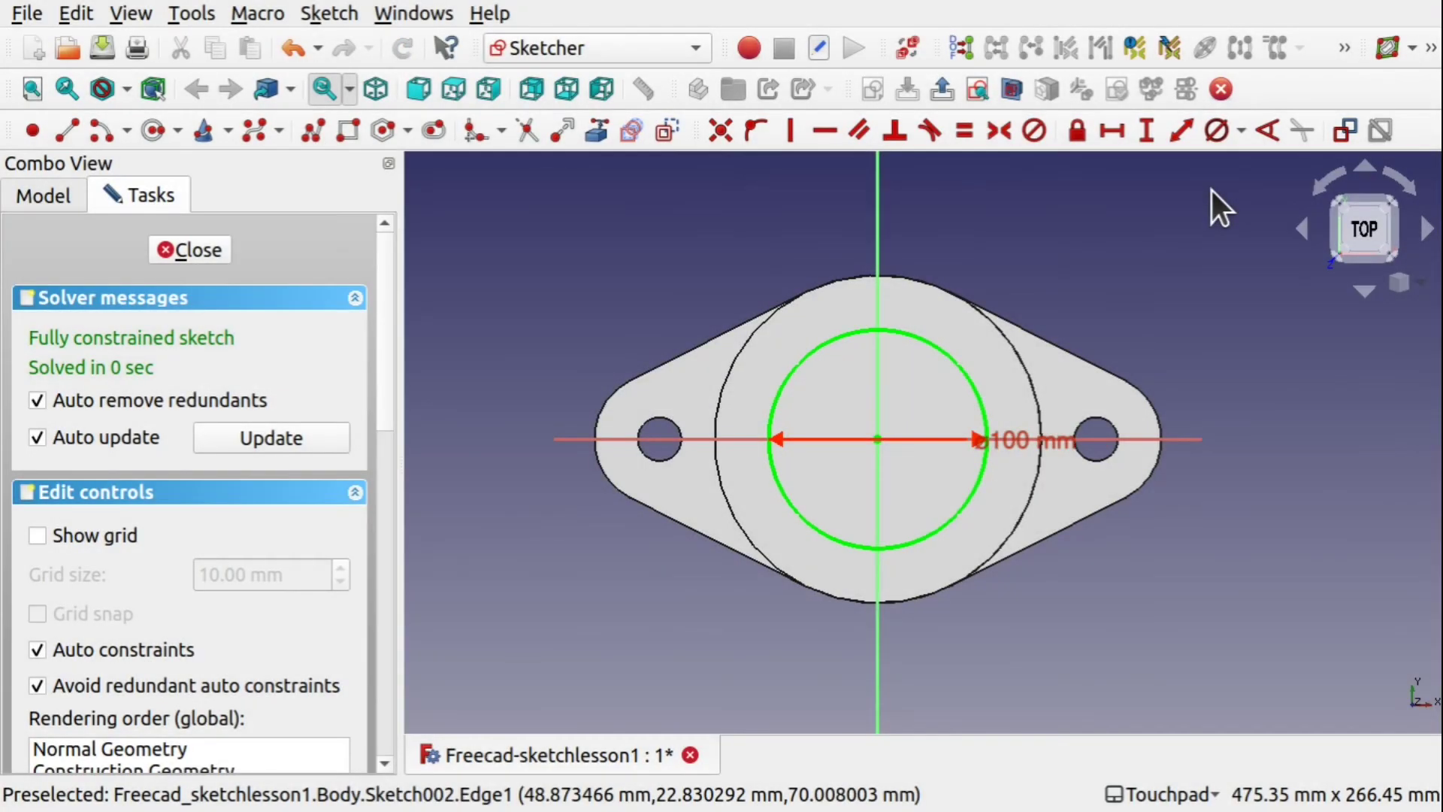
left_click(221, 248)
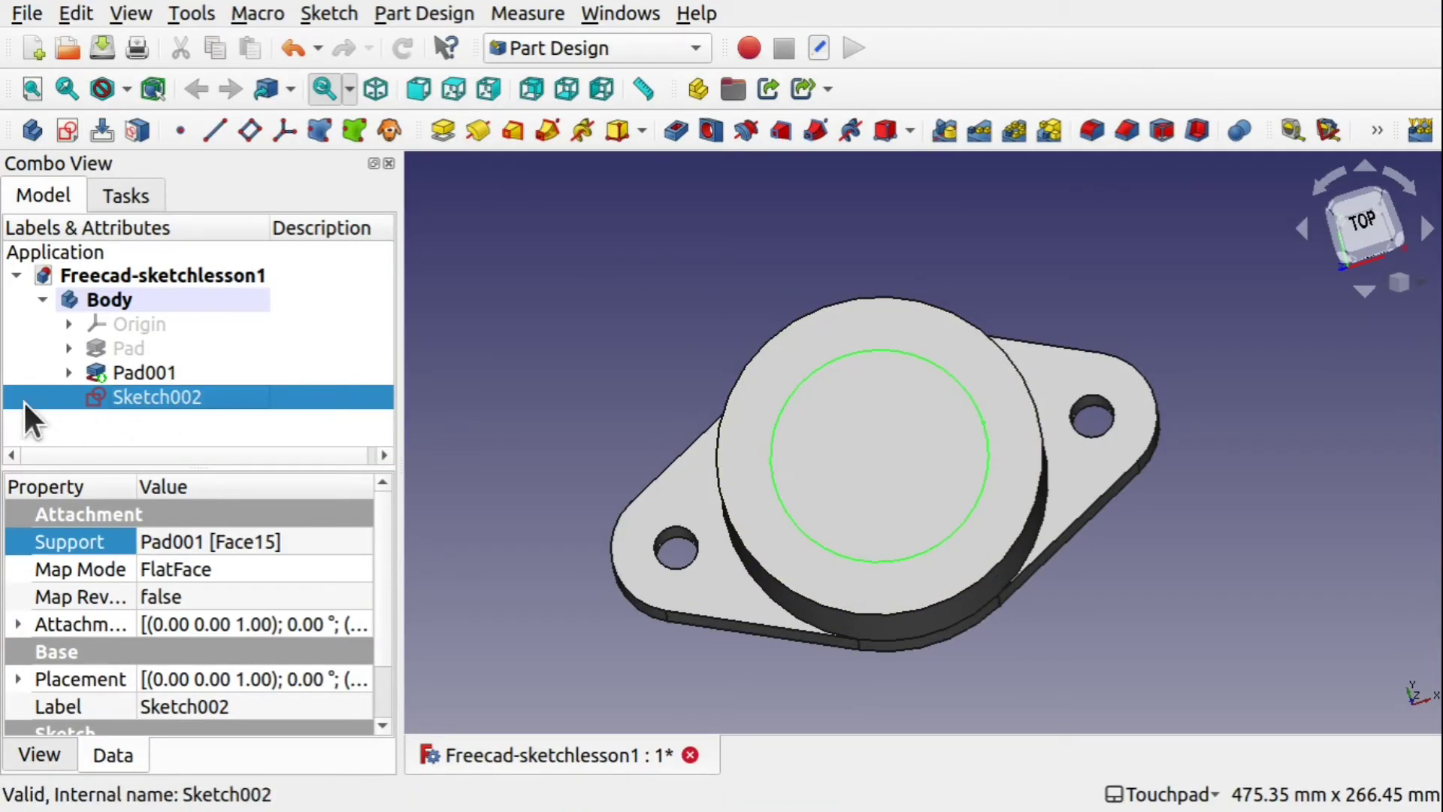
Expand Pad and Pad001 in the model tree and make Sketch001 visible.
left_click(68, 348)
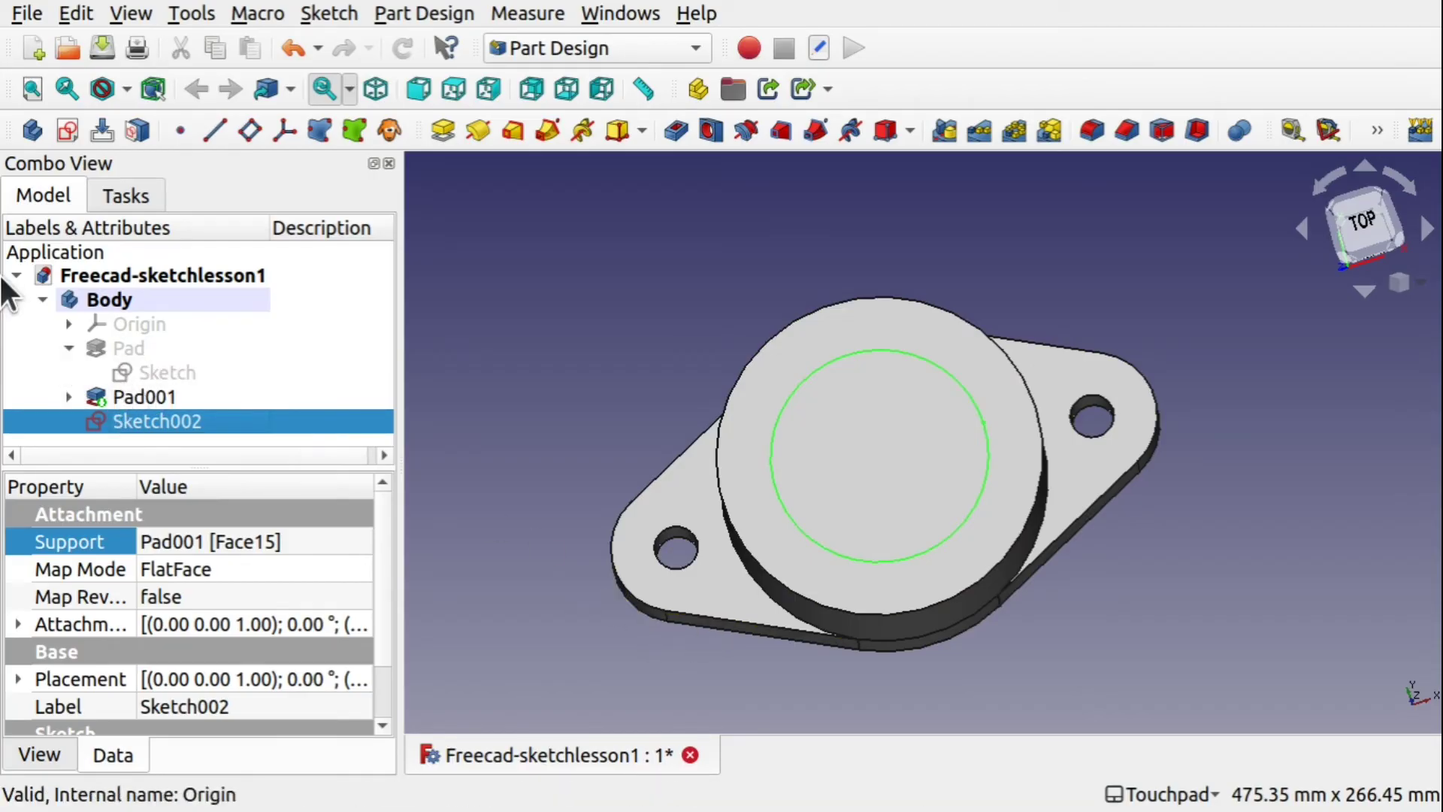
left_click(69, 332)
left_click(62, 312)
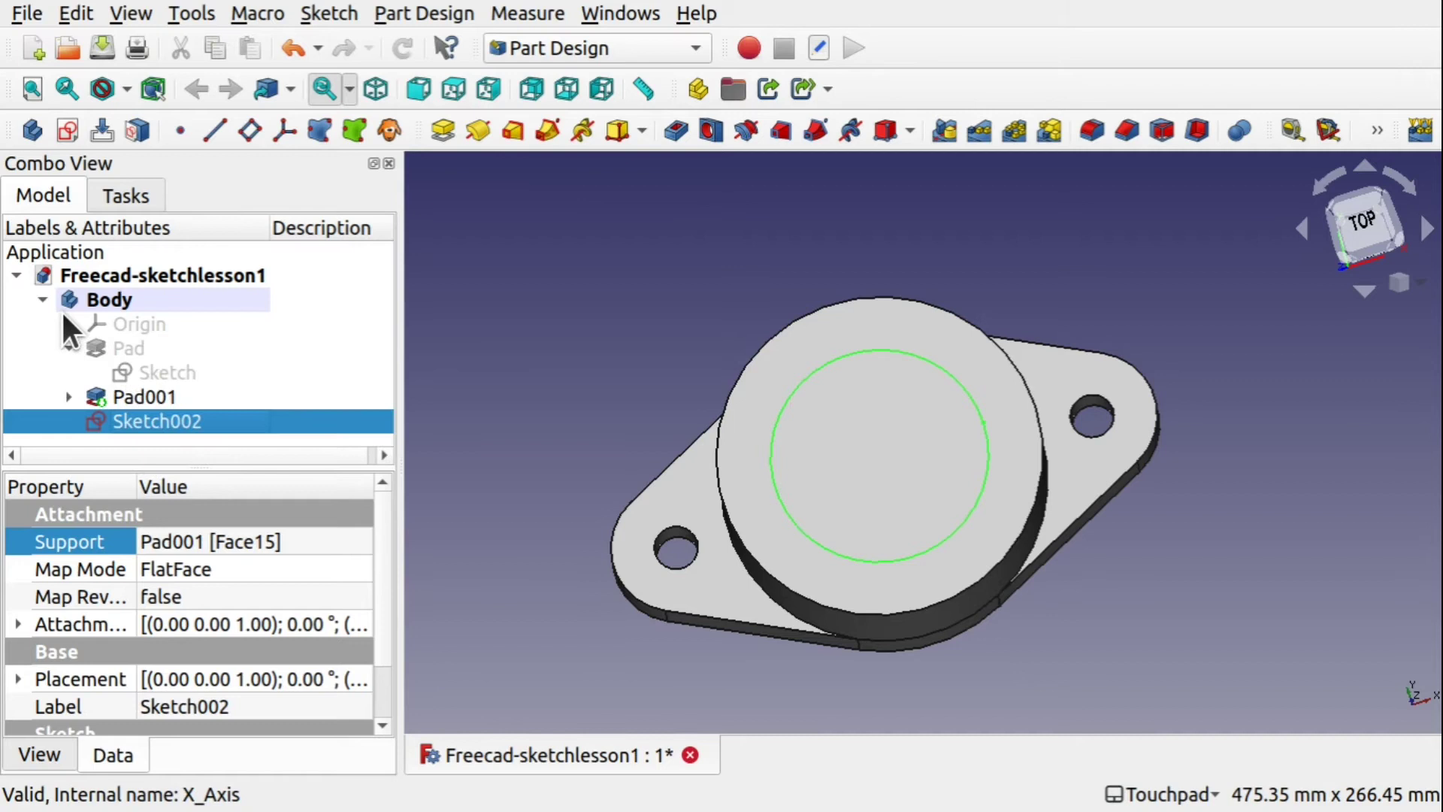
left_click(69, 396)
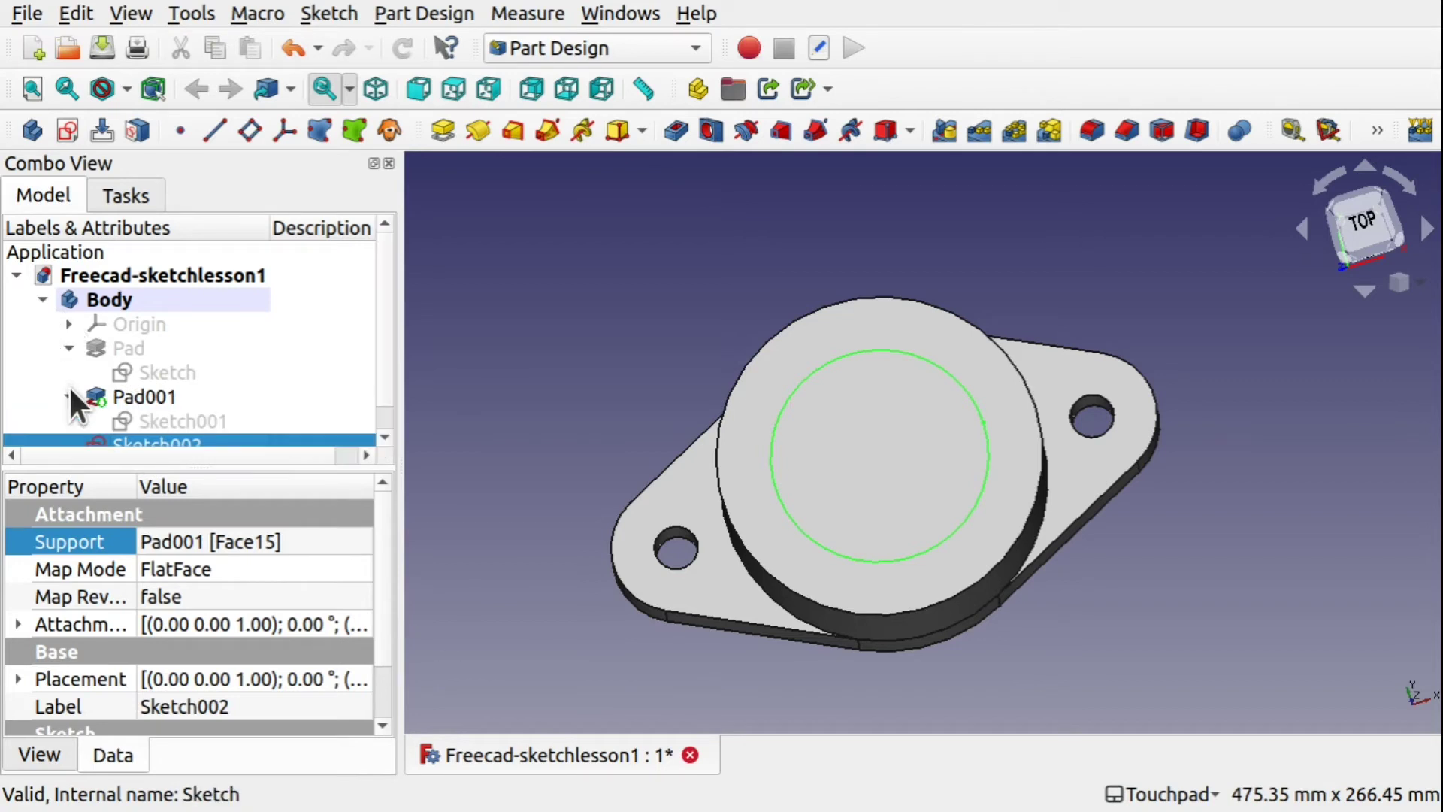
left_click(188, 422)
key("space")
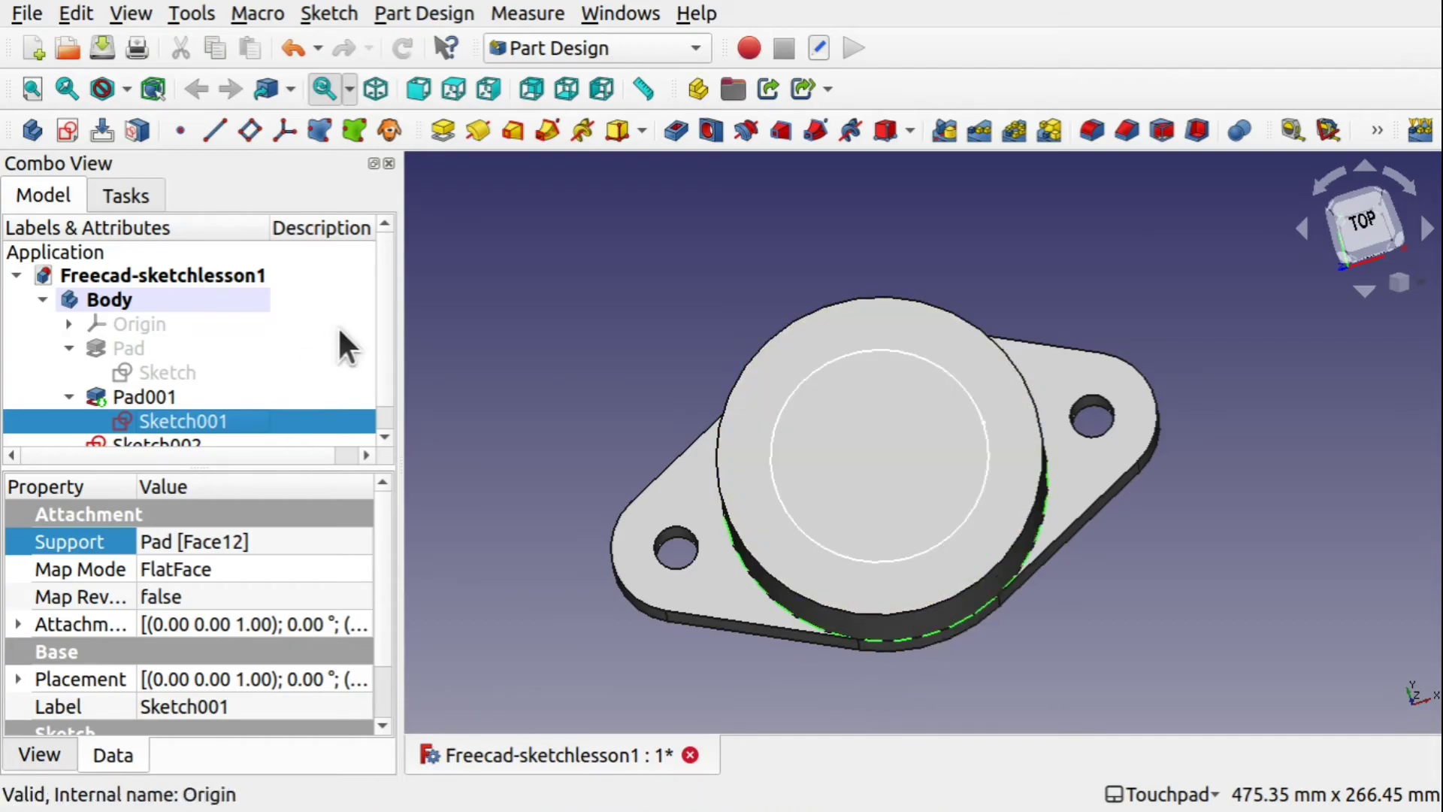
scroll(377, 393, "down", 1)
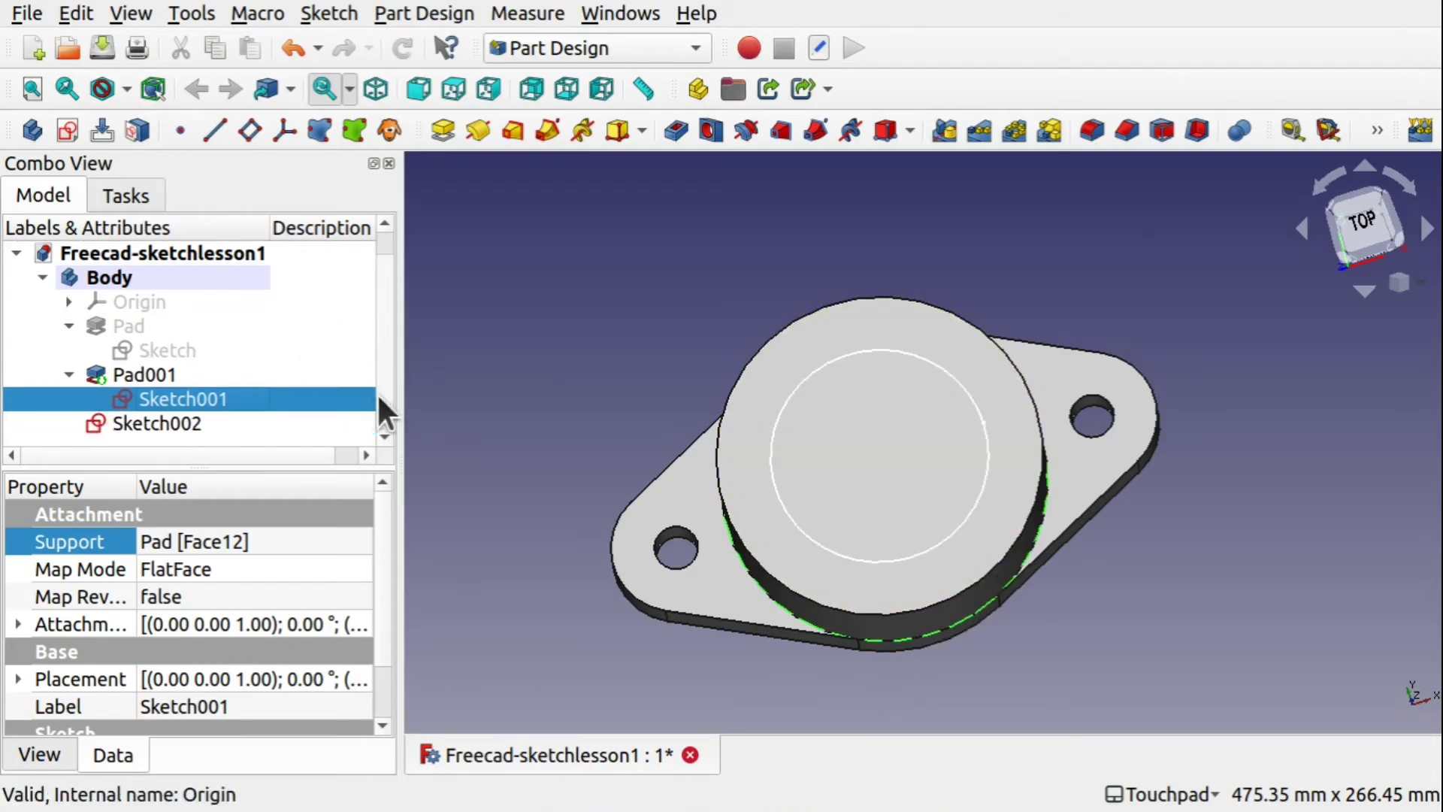
Start a pocket from Sketch002's circle and check its initial depth in the boss from several angles.
left_click(178, 425)
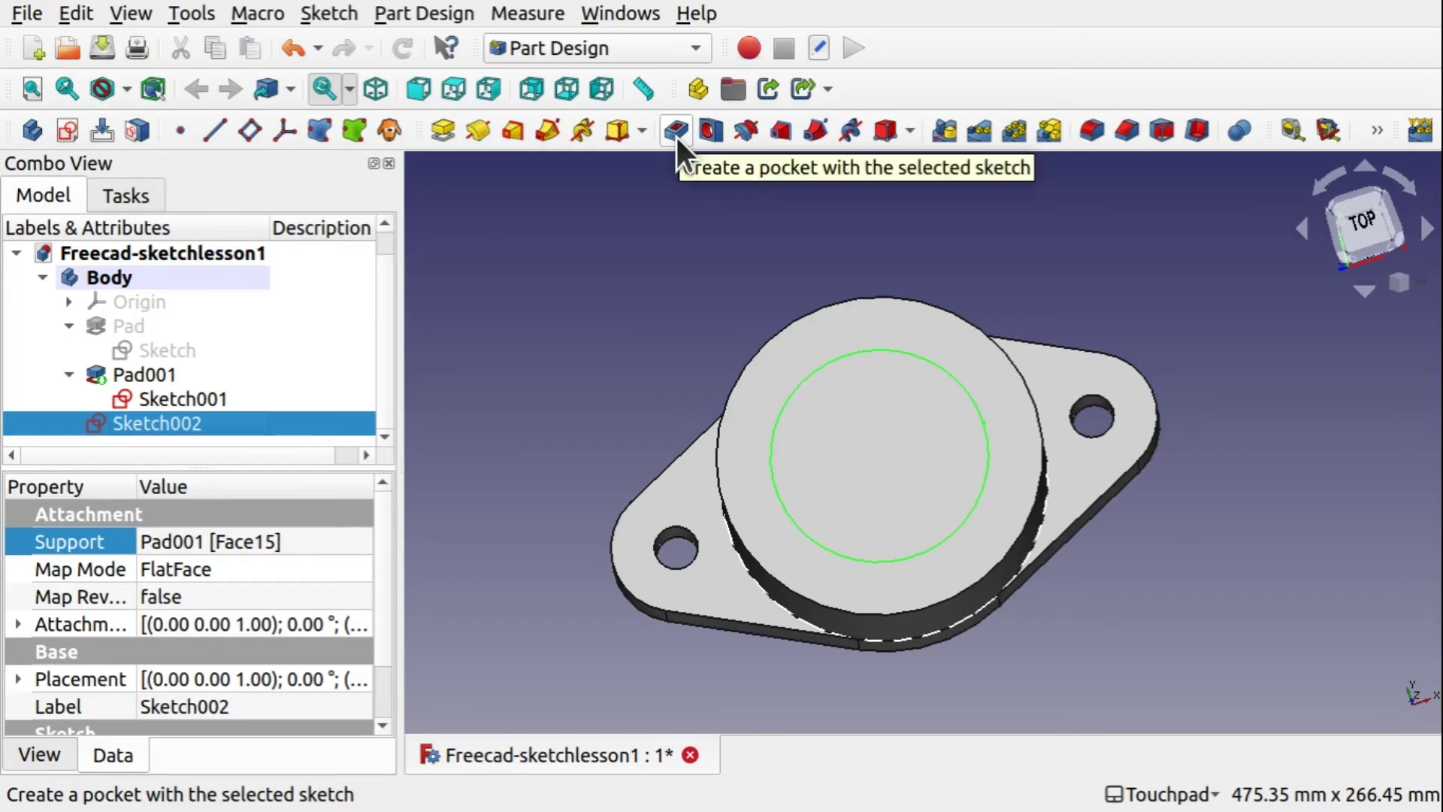
left_click(414, 15)
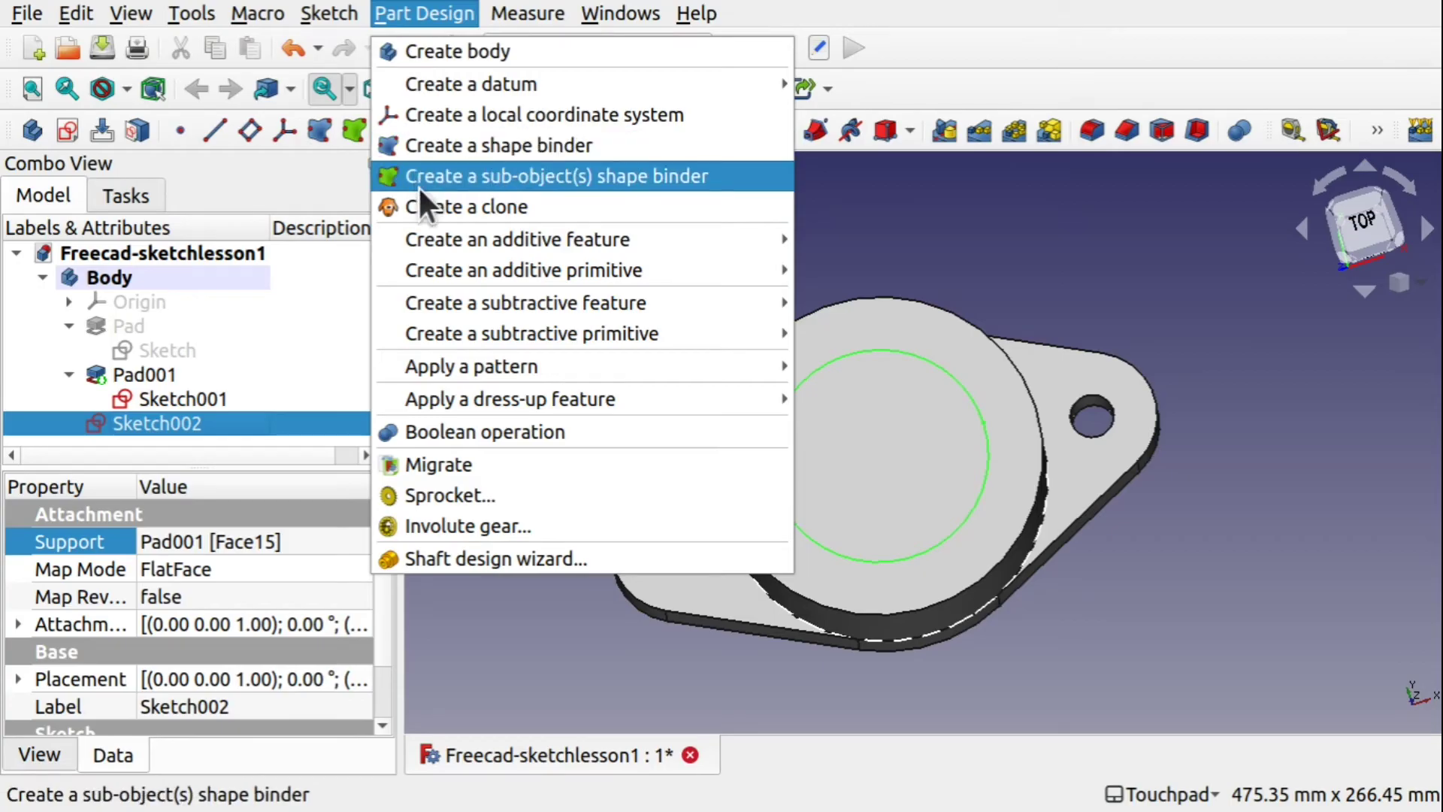
mouse_move(582, 304)
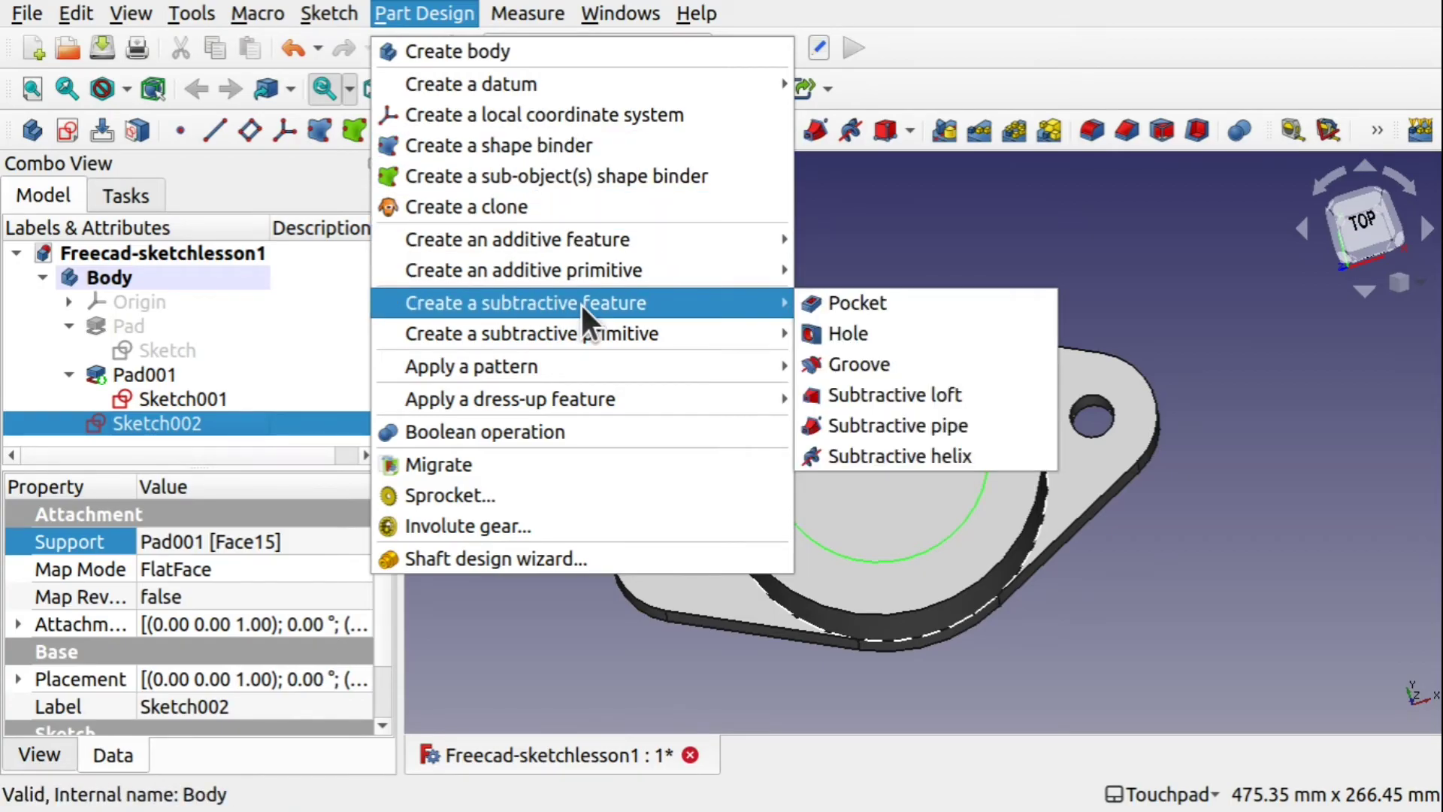
left_click(846, 305)
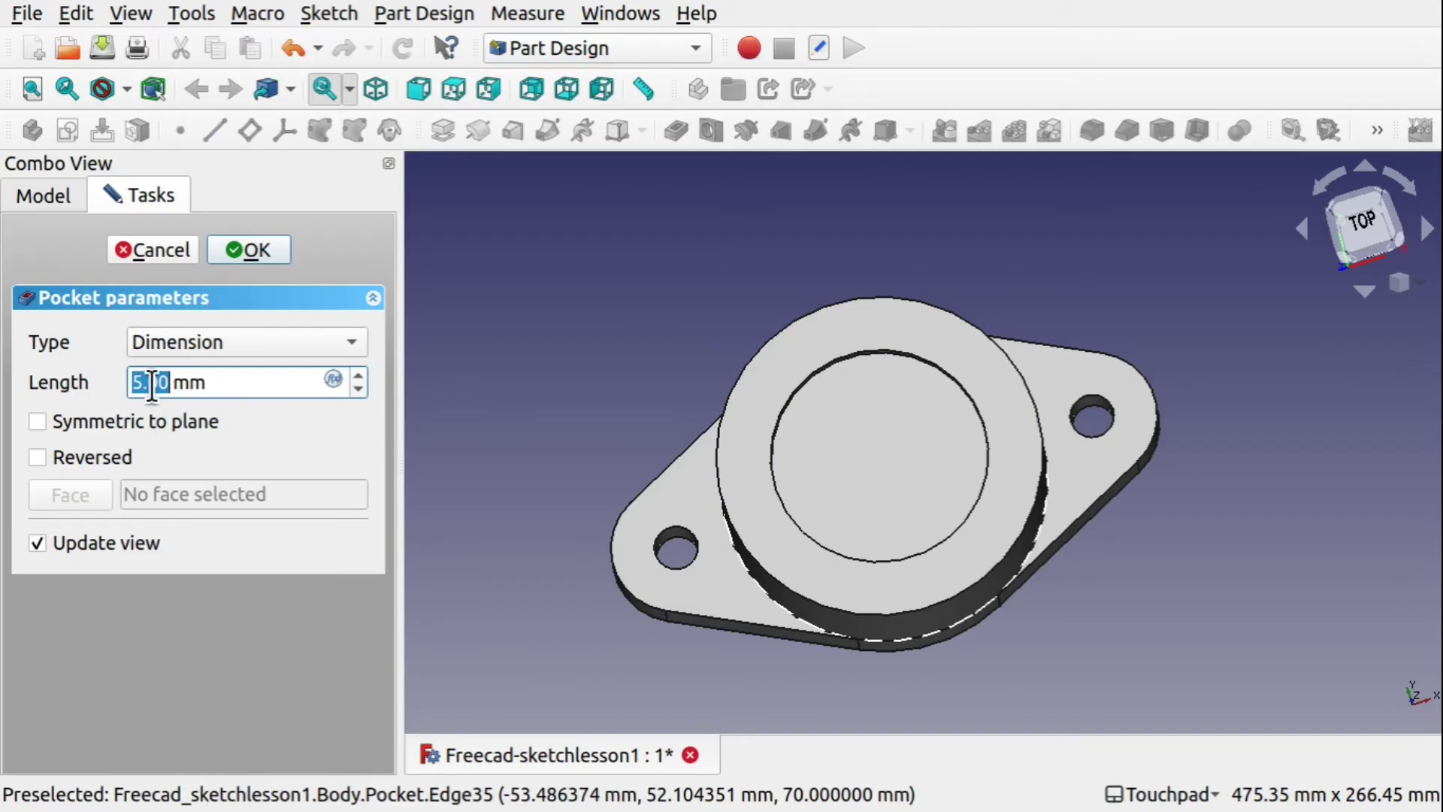
middle_click_drag(928, 531, 1069, 644)
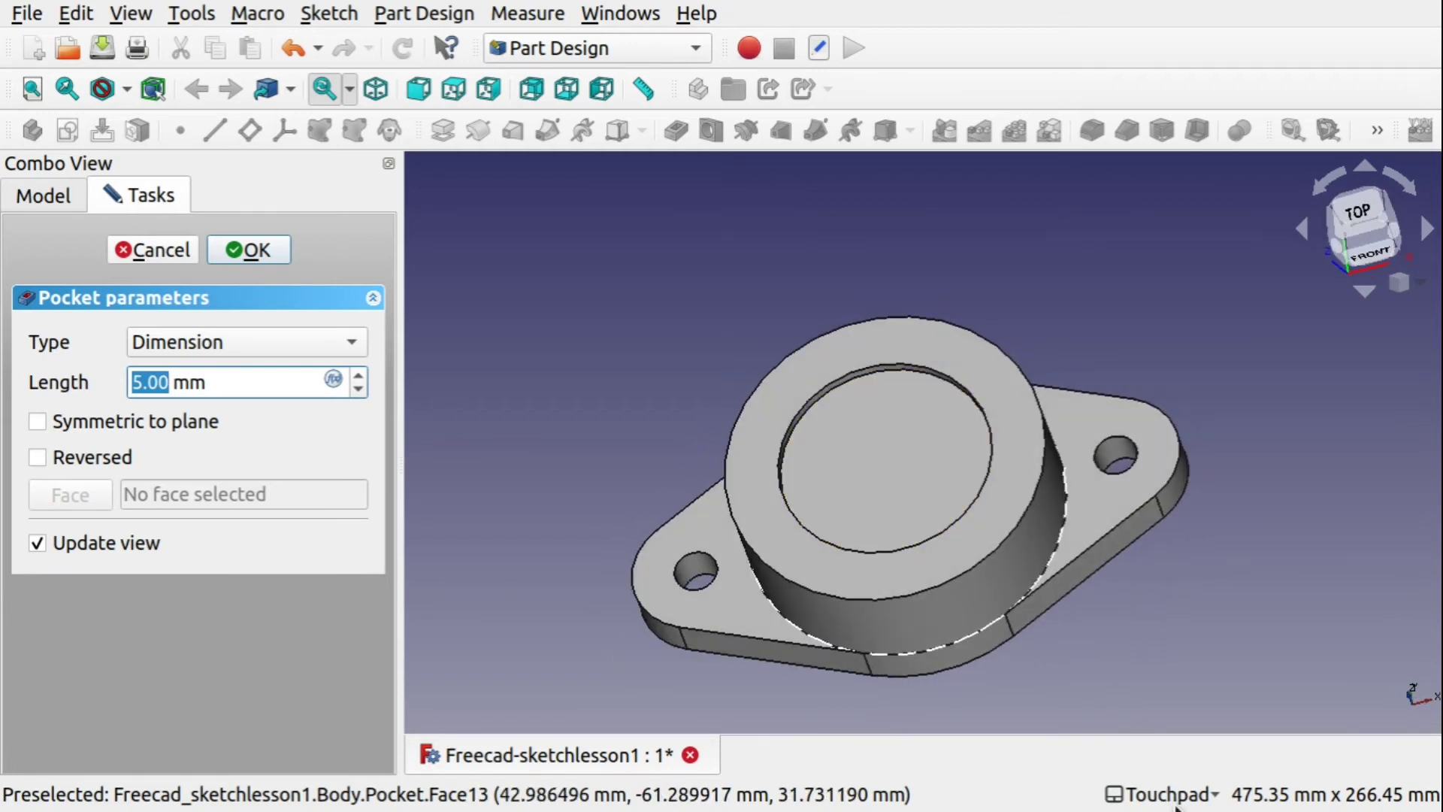
mouse_move(1177, 807)
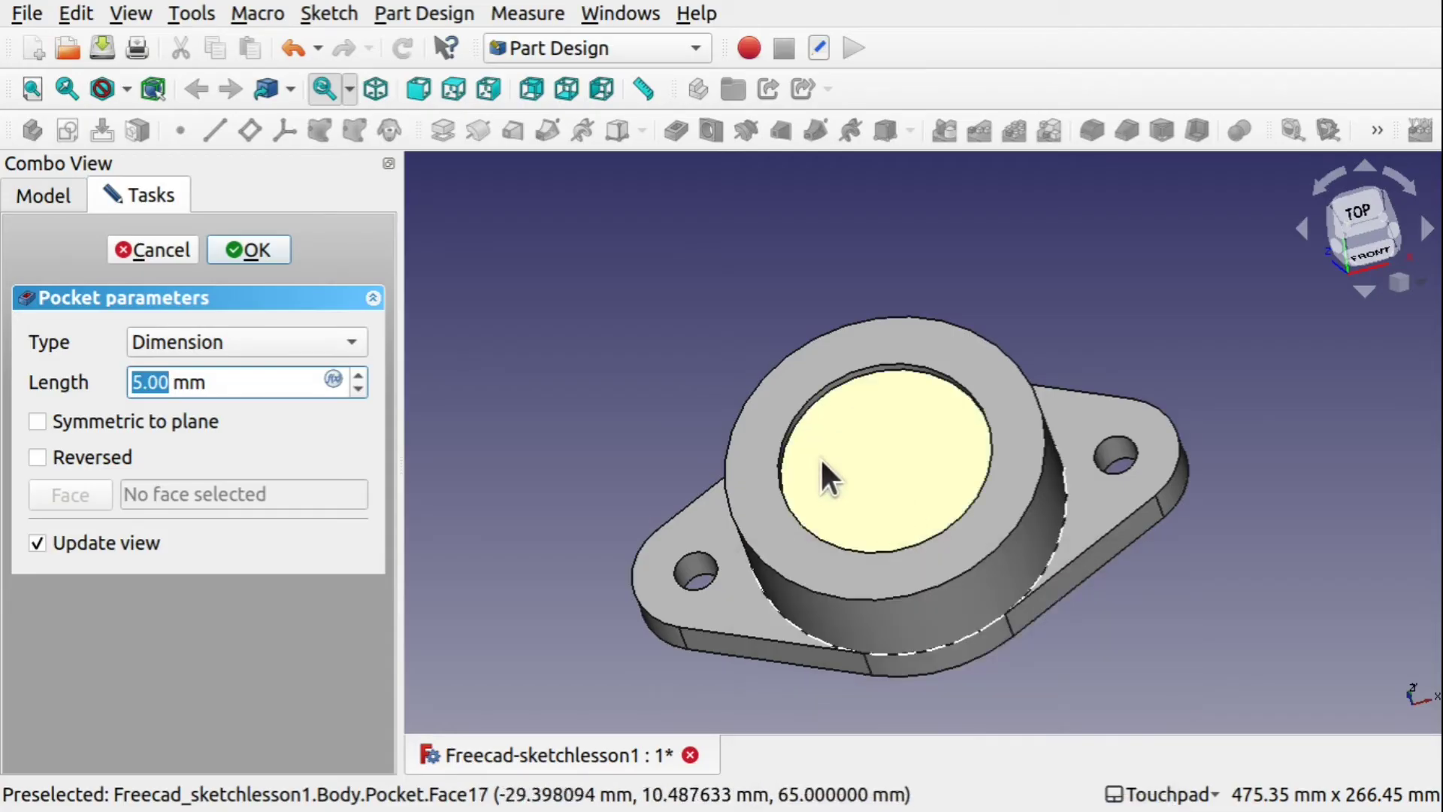
middle_click_drag(825, 476, 905, 548)
middle_click_drag(831, 419, 1042, 506)
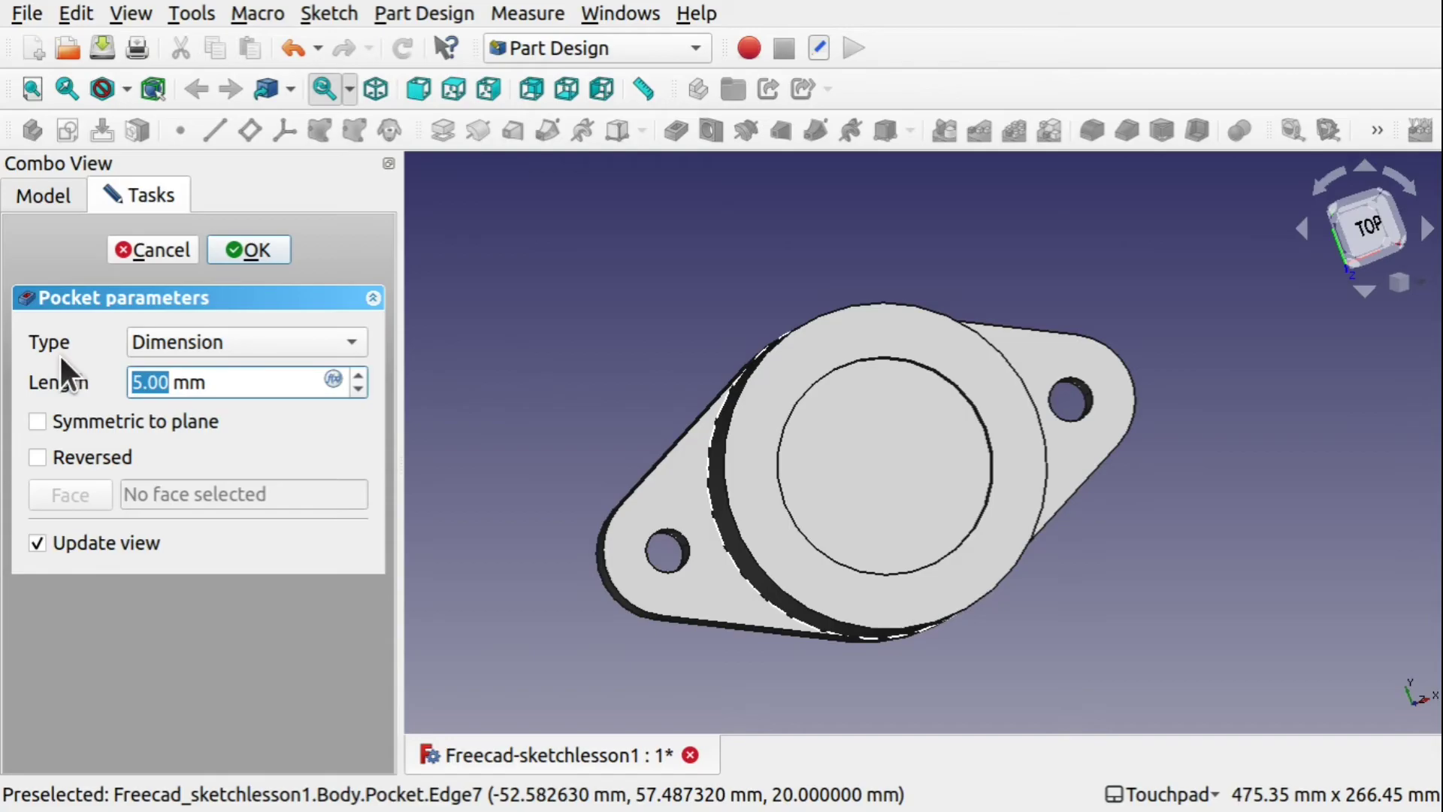
Set the pocket type to Through all, check the bore from above and below, and accept the pocket.
left_click(182, 344)
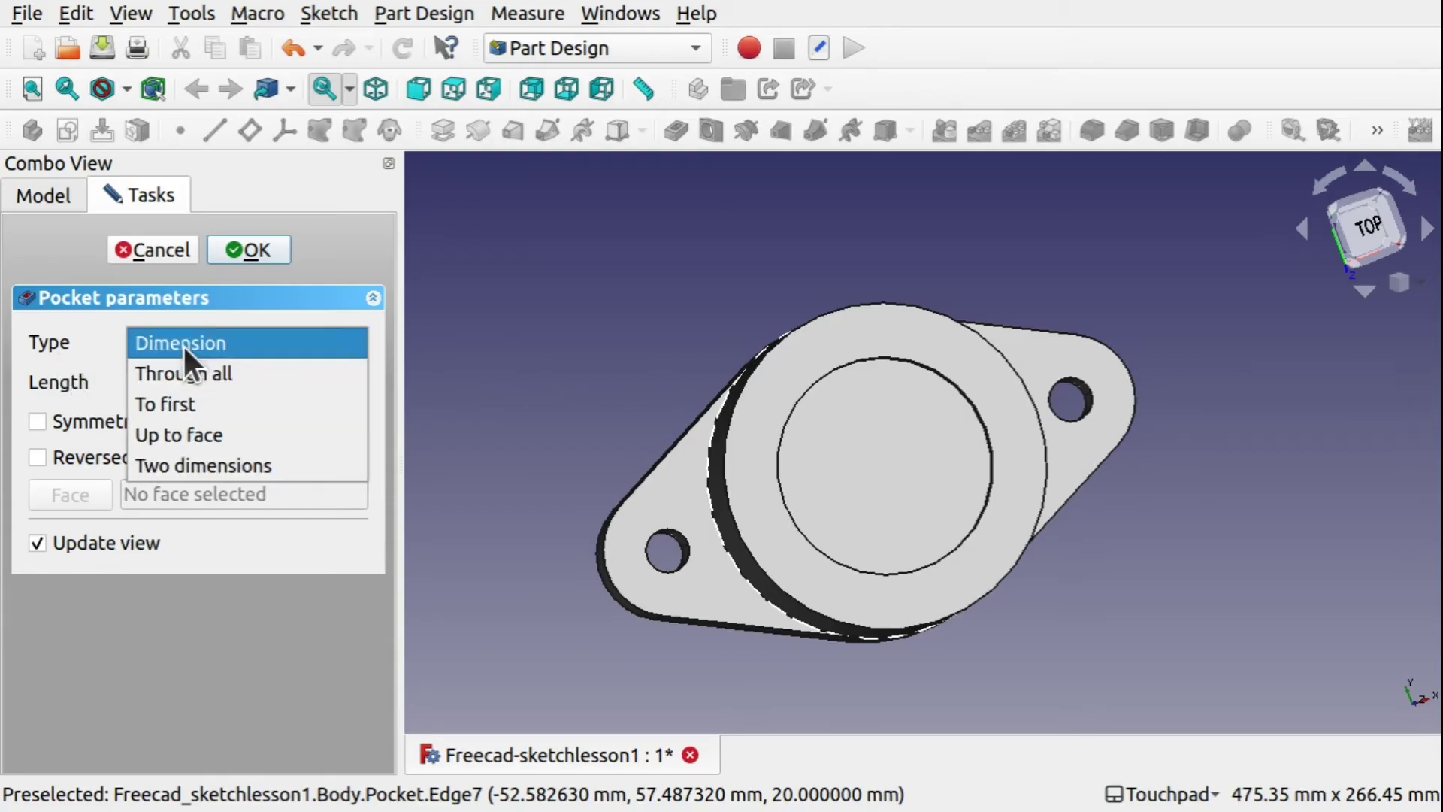
left_click(212, 371)
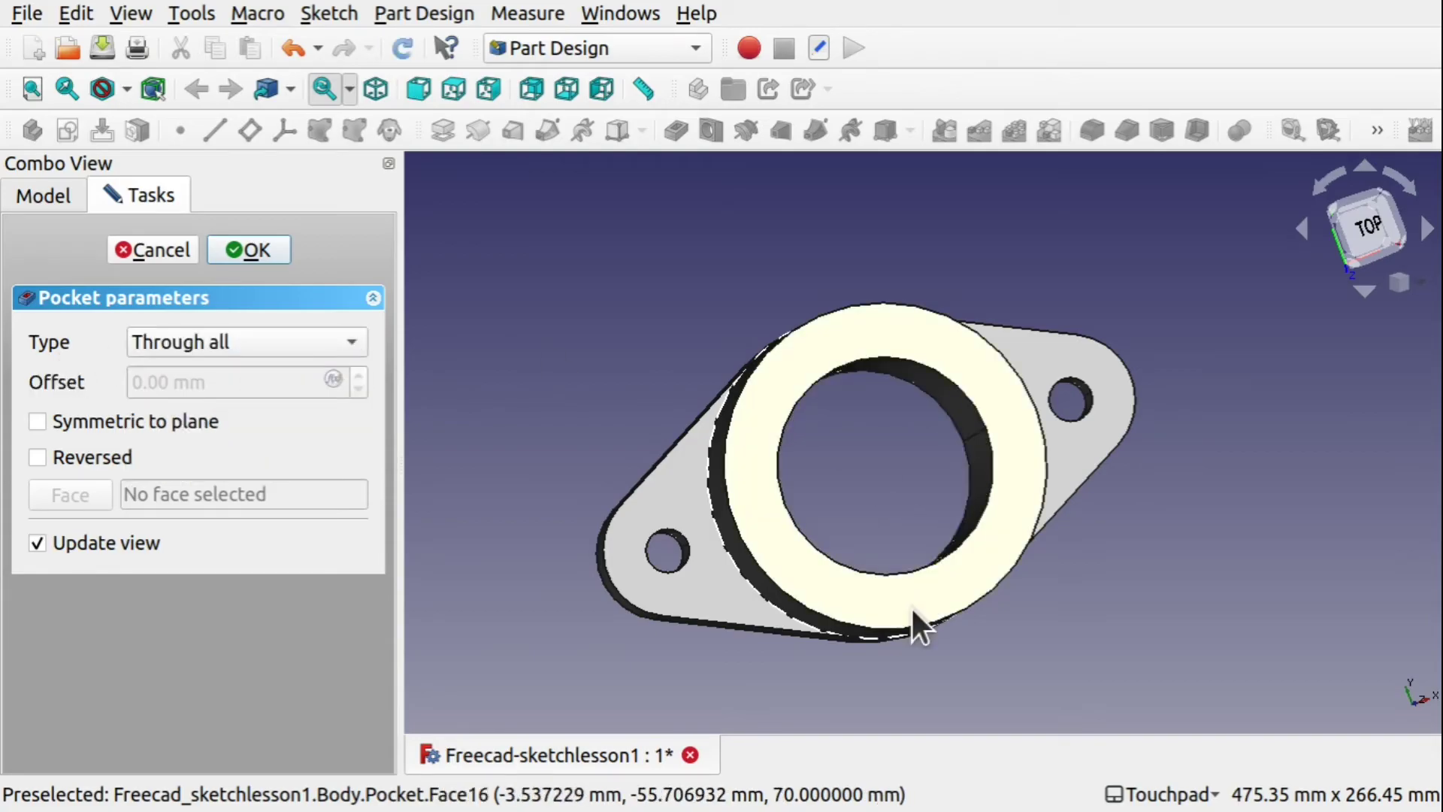
middle_click_drag(915, 627, 834, 518)
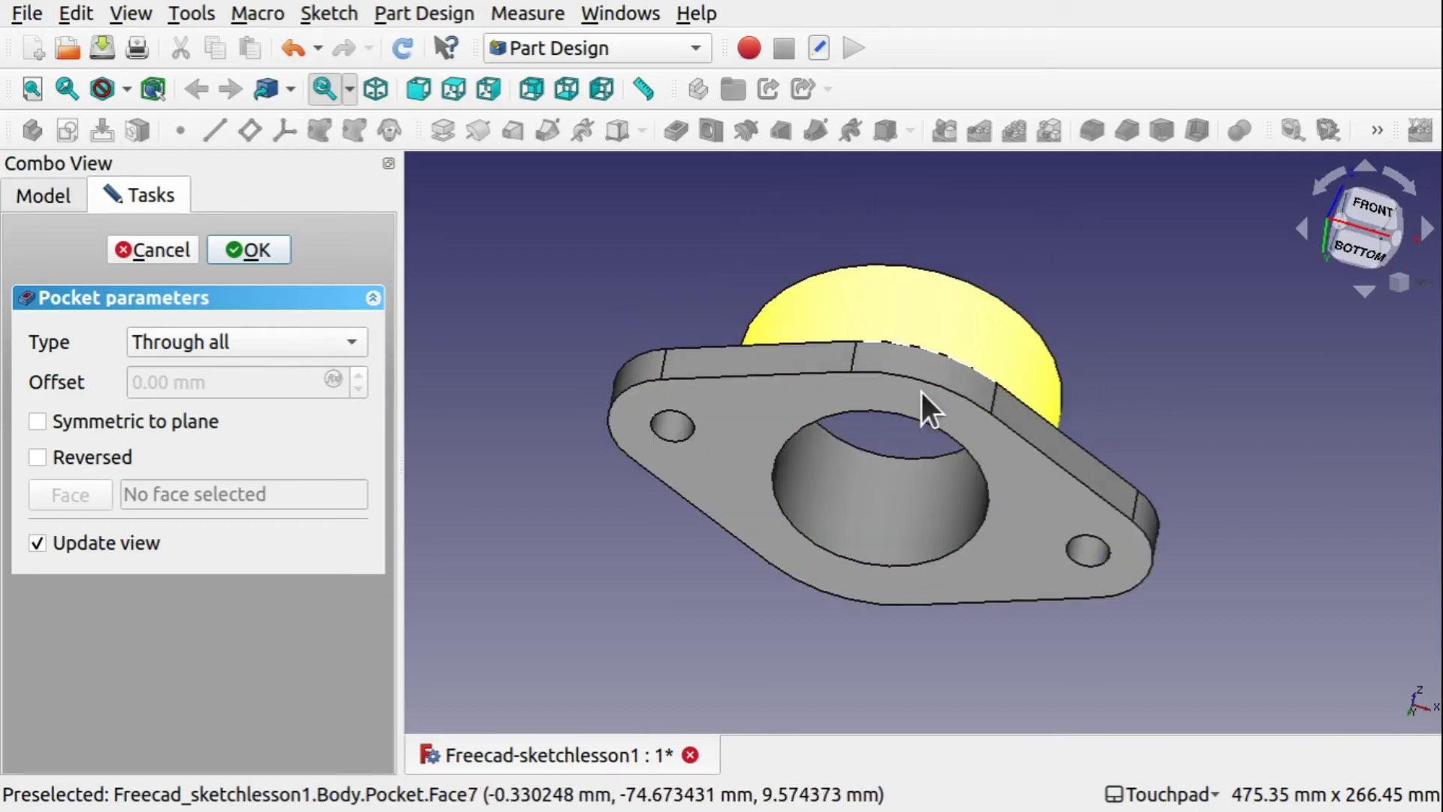
middle_click_drag(976, 304, 931, 448)
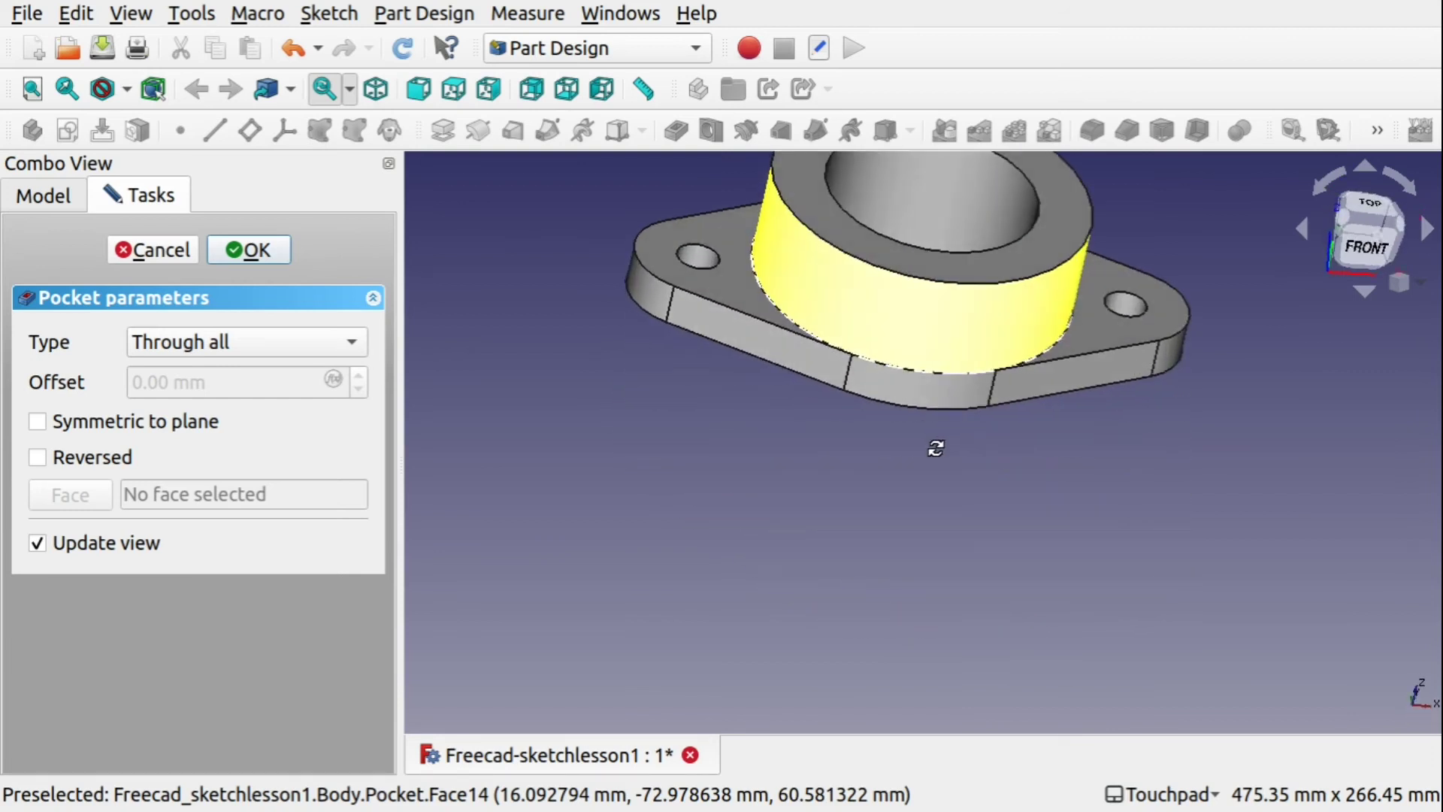
middle_click_drag(970, 345, 922, 478)
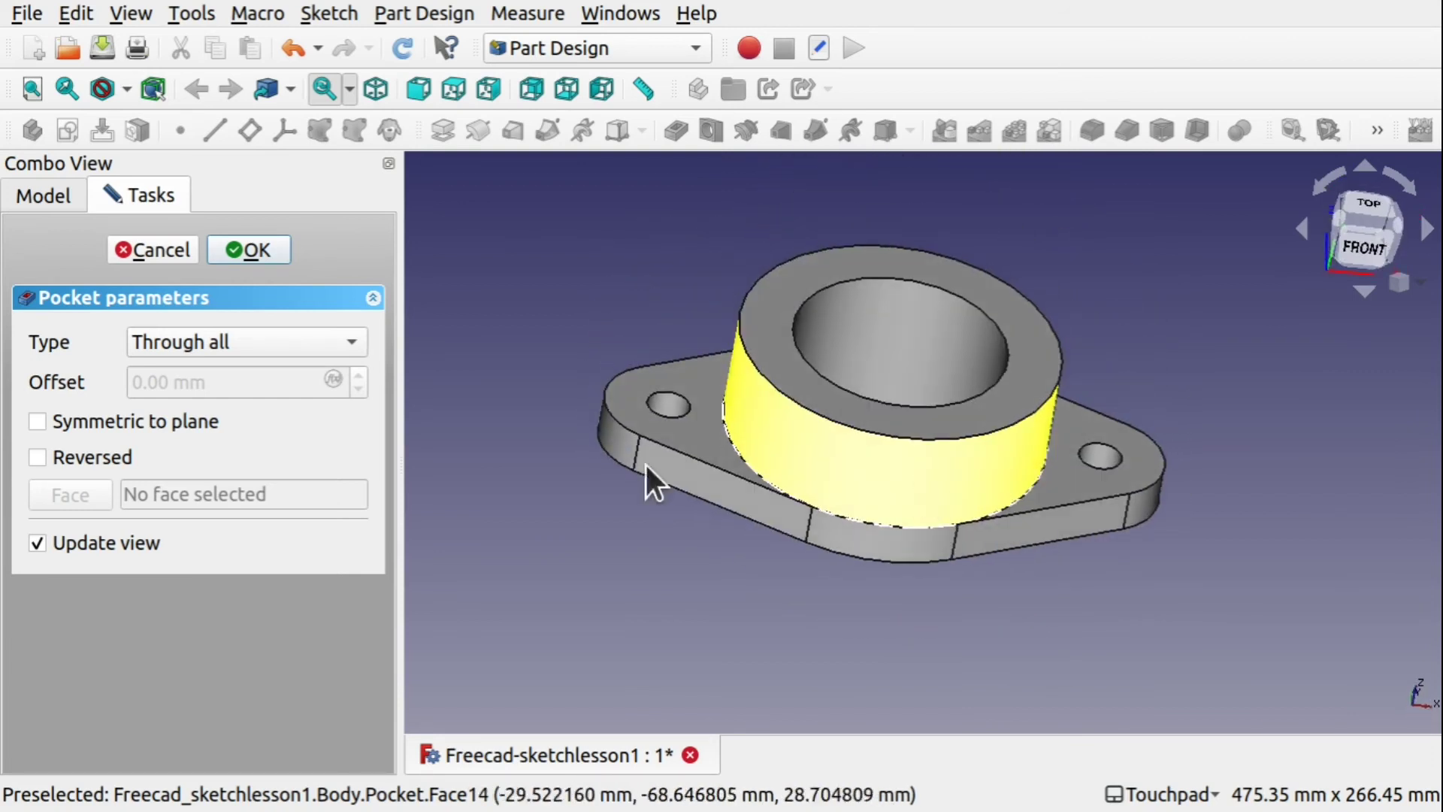
left_click(249, 251)
Hide Sketch001 under Pad001 in the model tree.
middle_click_drag(1031, 419, 986, 408)
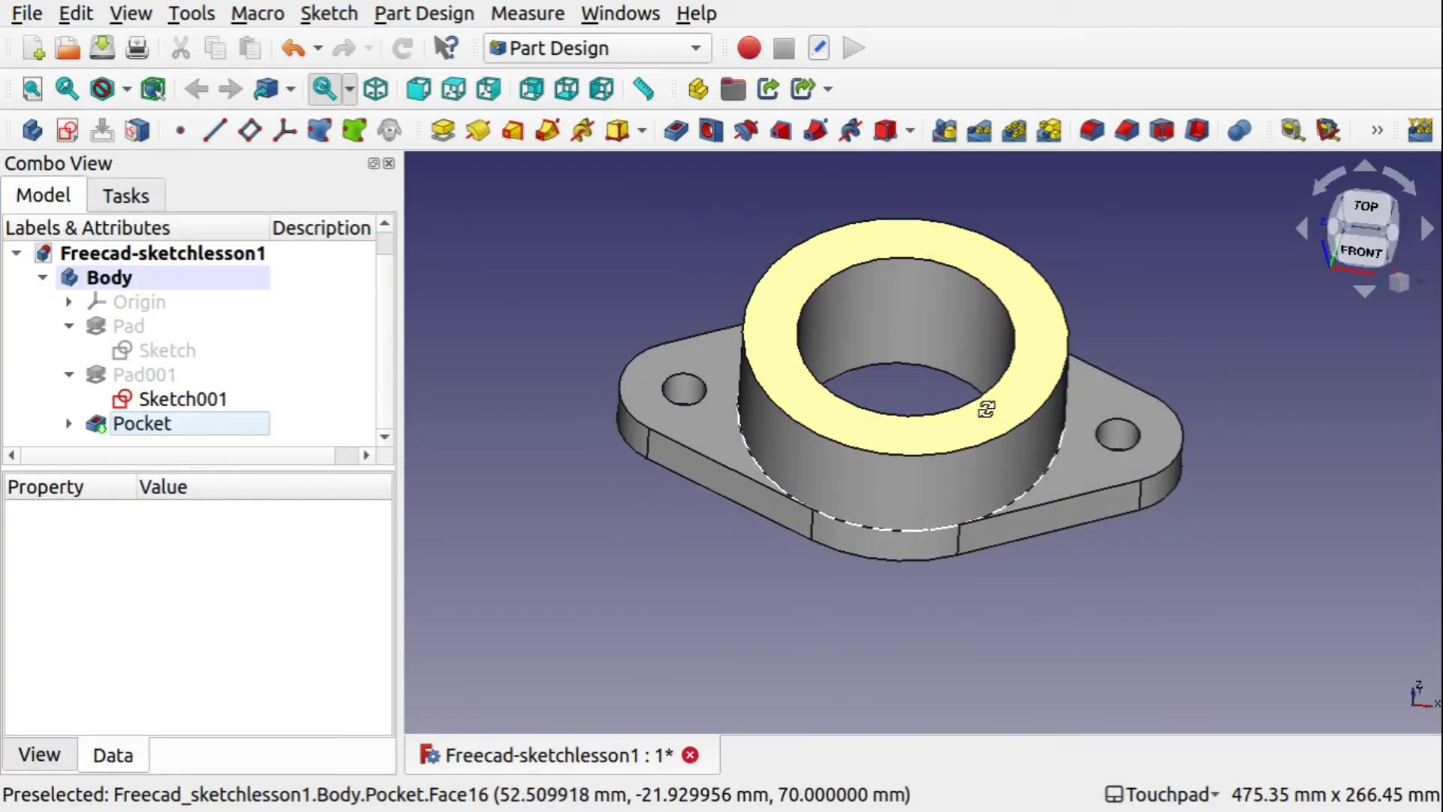
left_click(170, 392)
key("space")
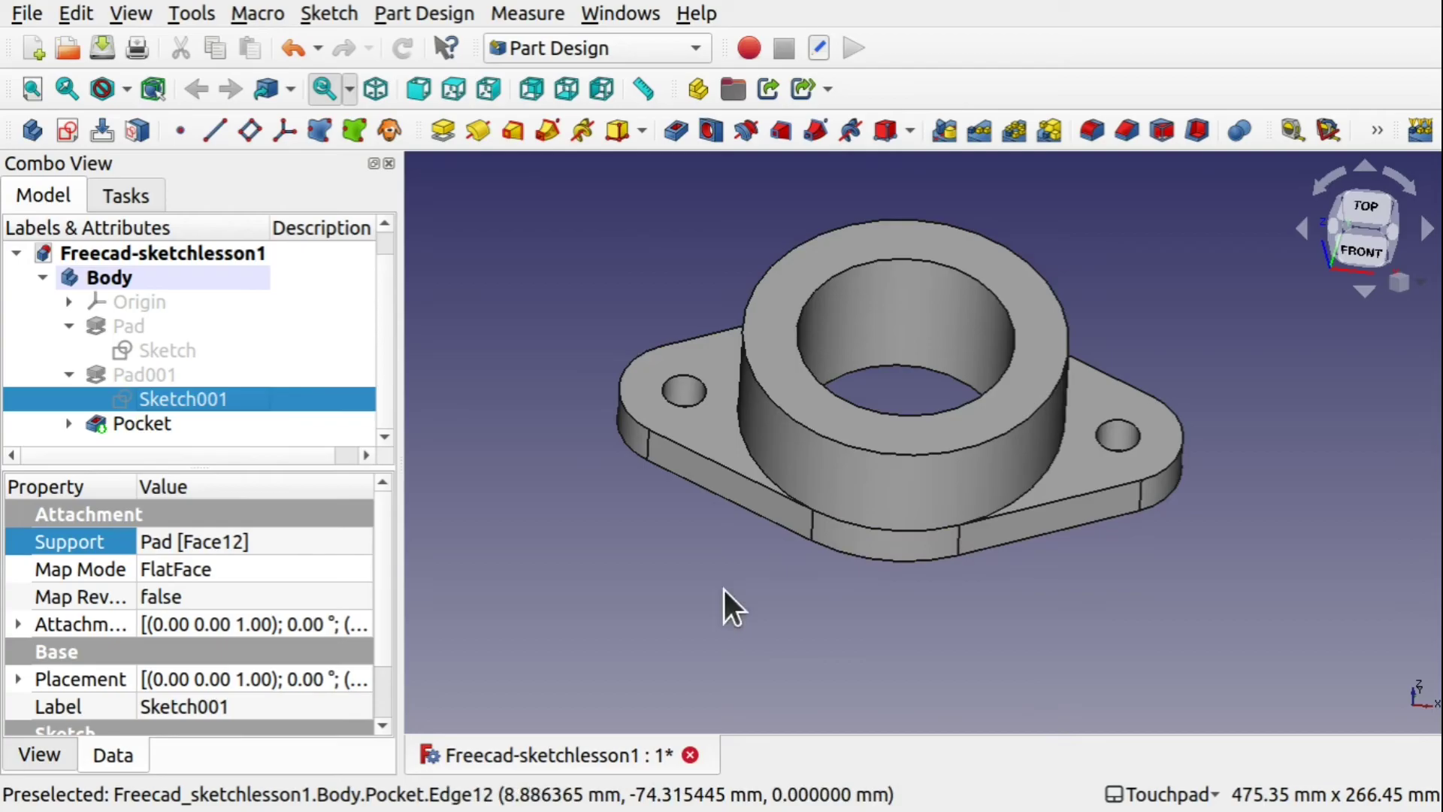
Inspect the bored flange and the inner wall of its through hole from several angles.
mouse_move(907, 505)
left_mouse_down("alt")
mouse_move(928, 461)
mouse_move(910, 505)
left_mouse_up("alt")
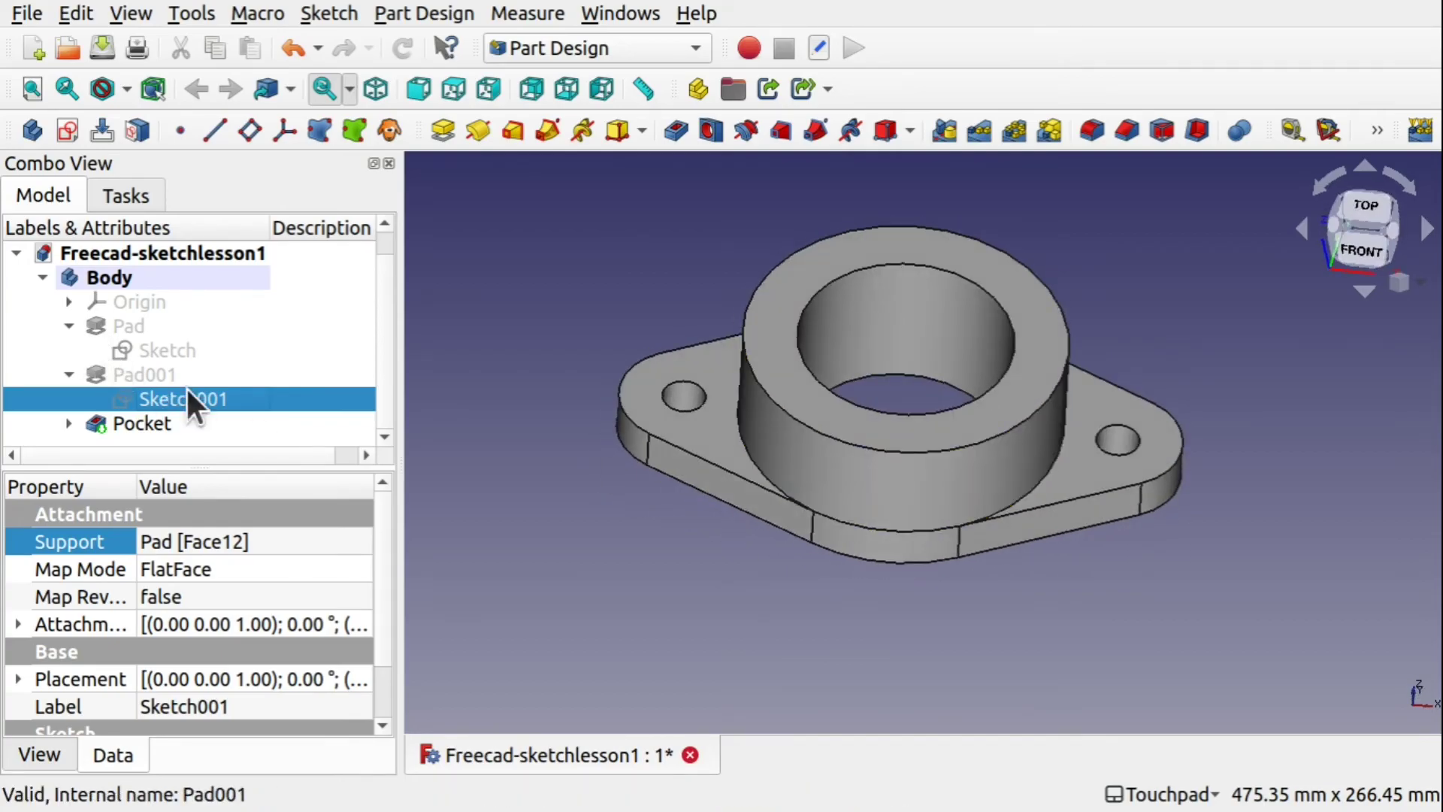
left_click_drag(882, 391, 840, 403, "alt")
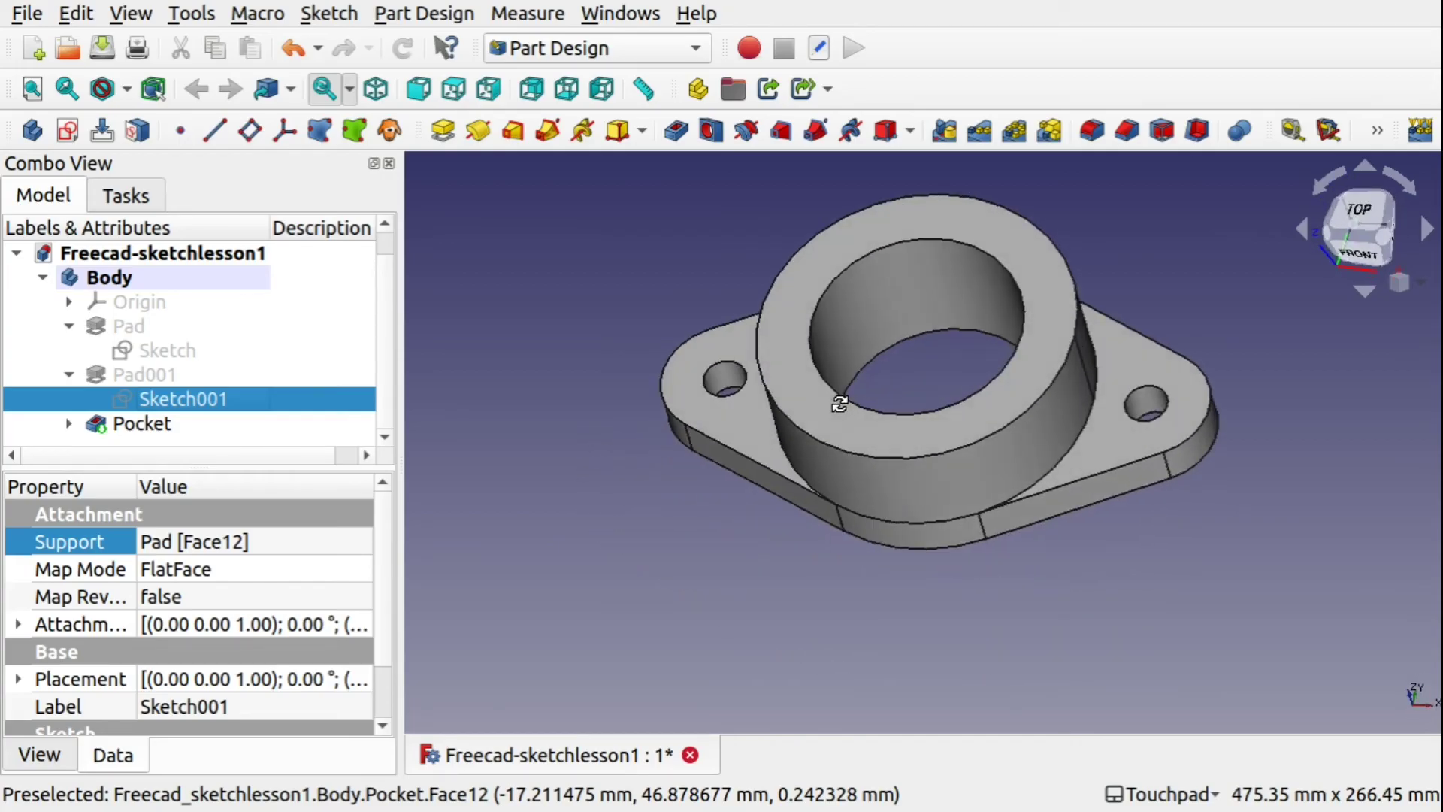
left_click_drag(940, 461, 969, 403, "alt")
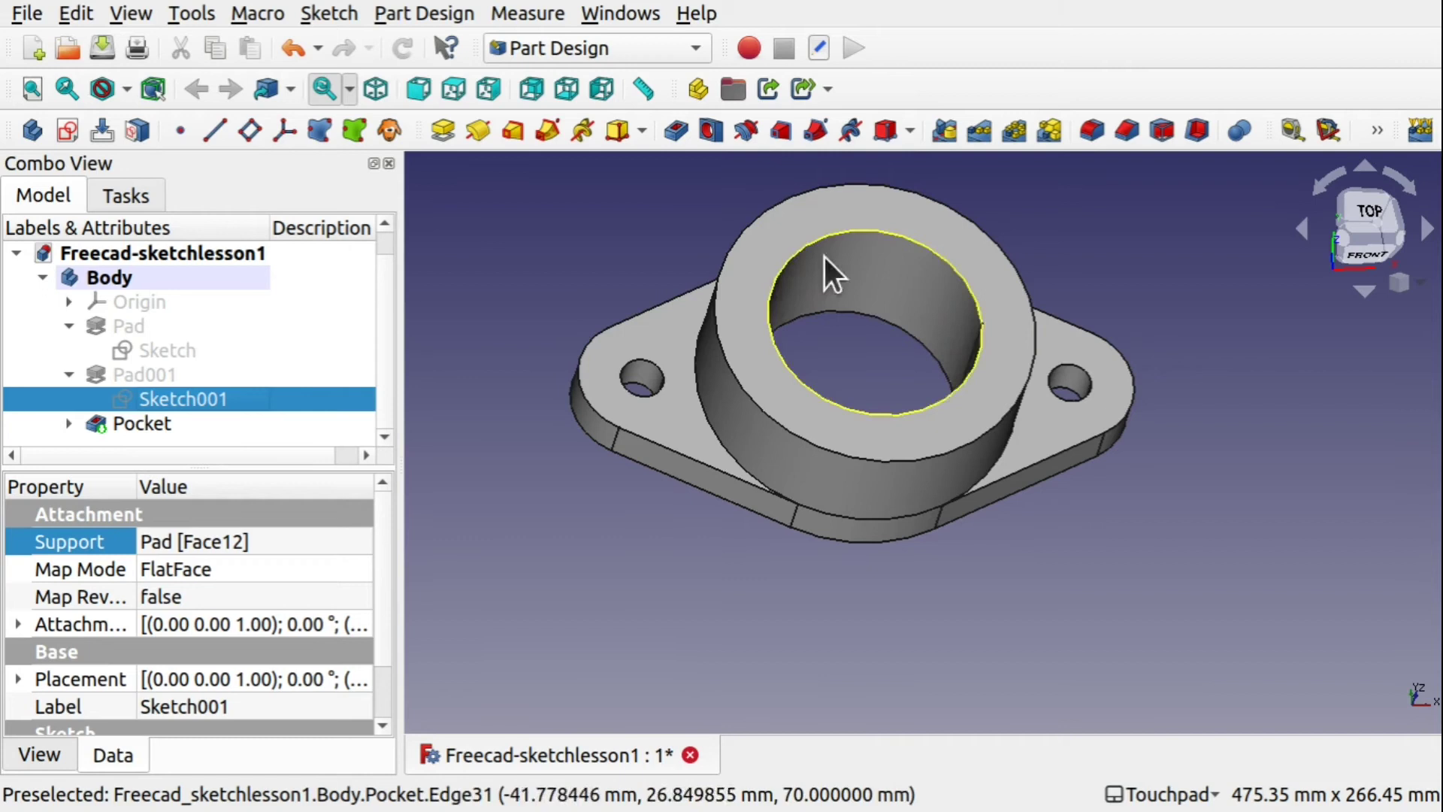
left_click_drag(951, 325, 891, 339, "alt")
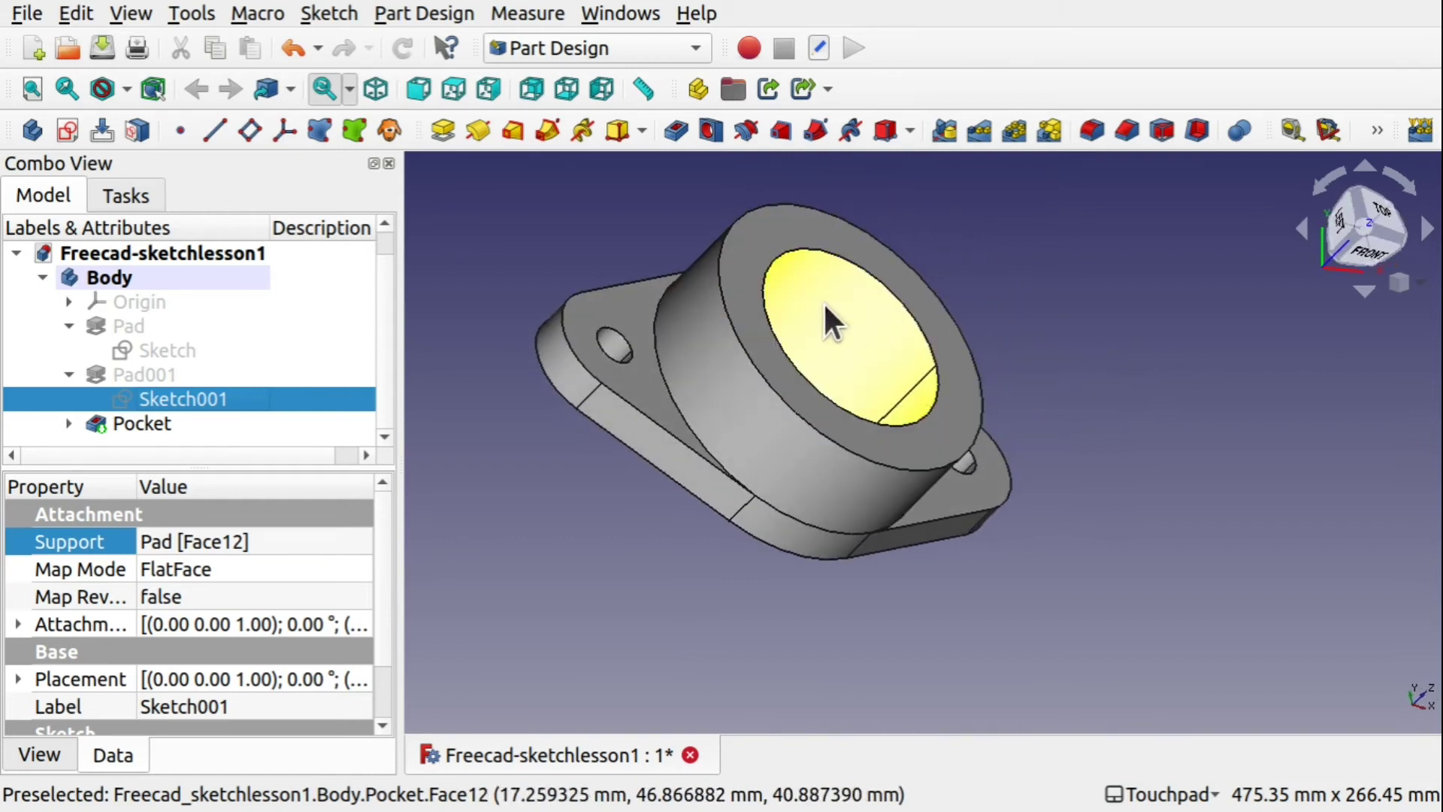
left_click_drag(839, 517, 851, 411, "alt")
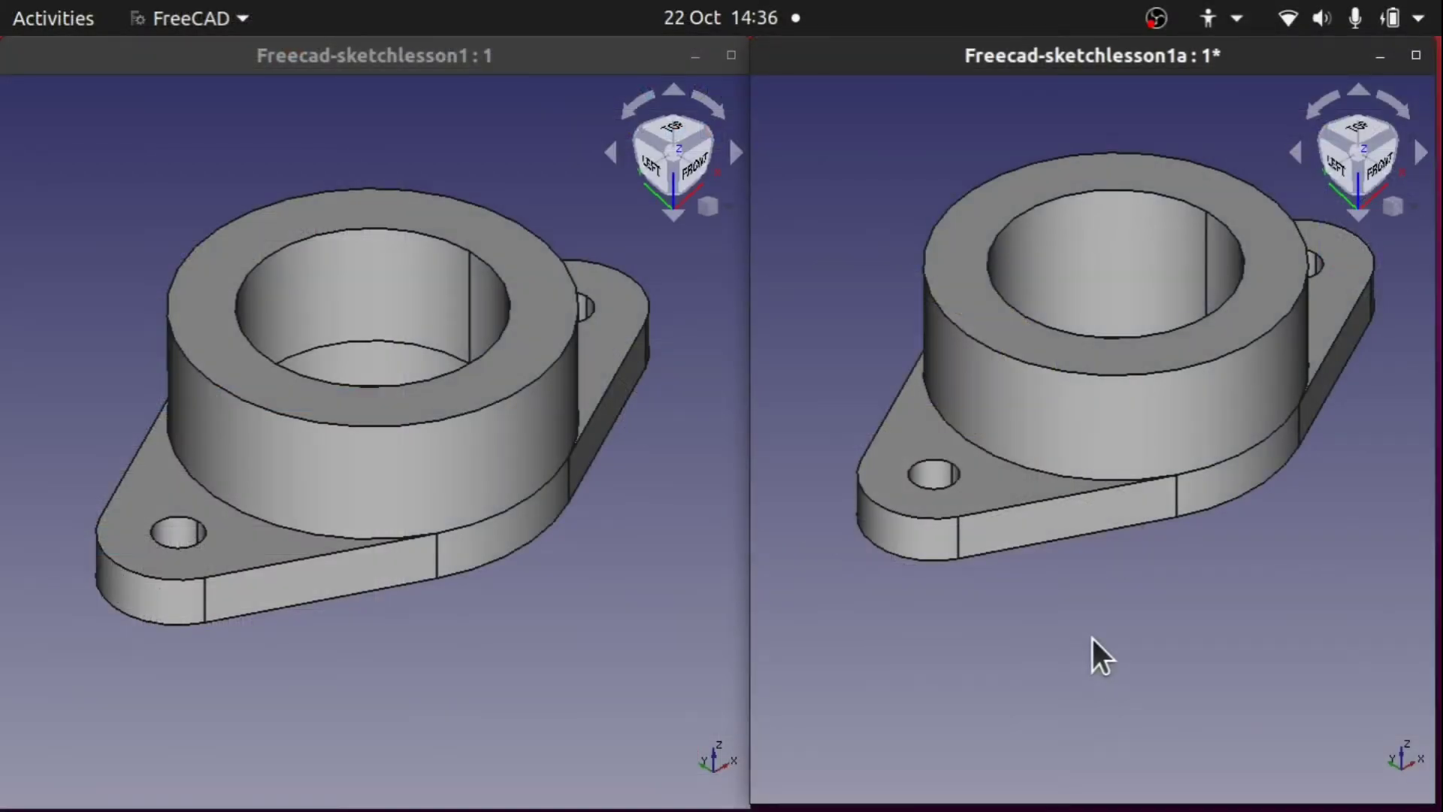
Compare the bores of the Freecad-sketchlesson1 and Freecad-sketchlesson1a flanges side by side from several angles.
left_click_drag(1132, 333, 1116, 459, "alt")
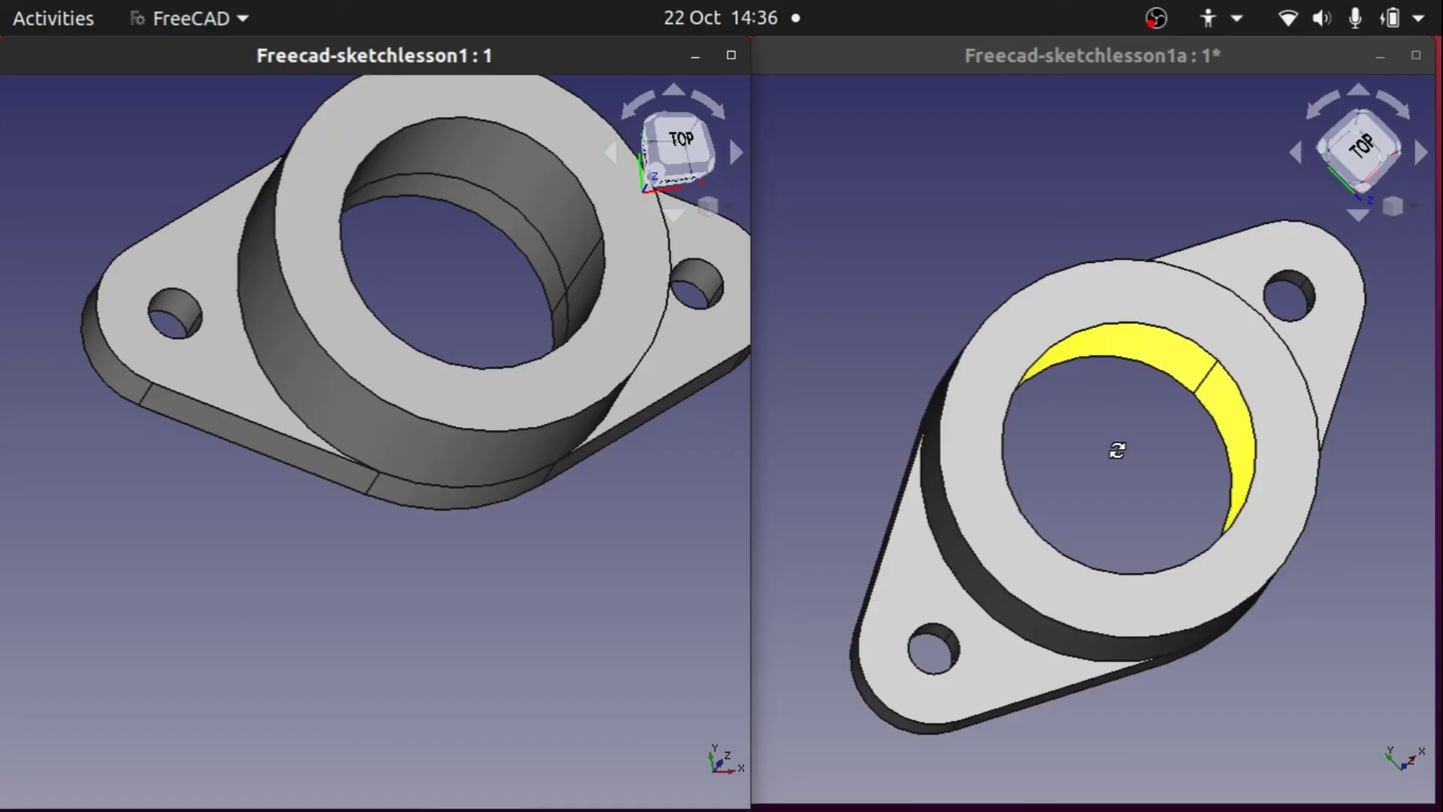
scroll(483, 409, "down", 4)
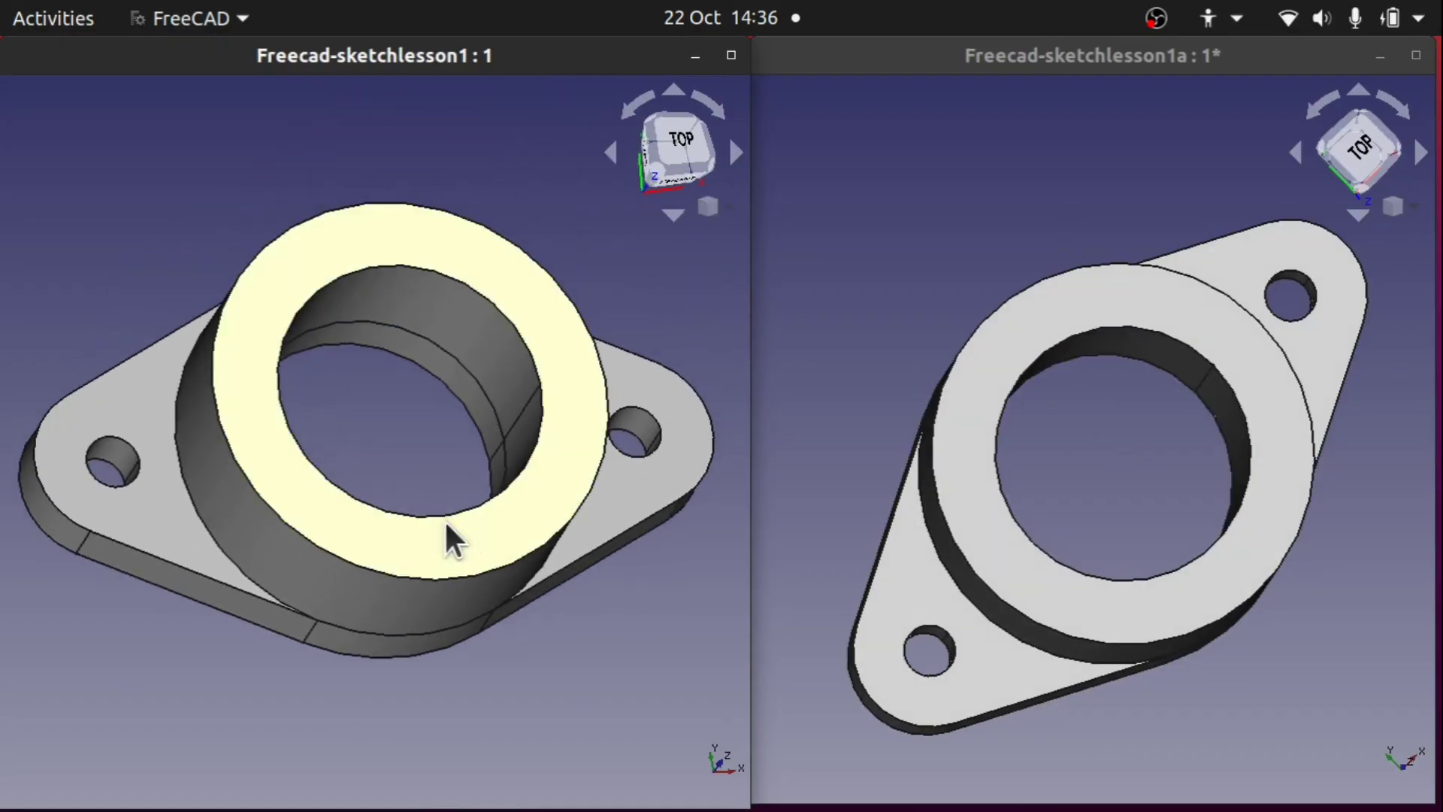
left_click_drag(453, 539, 494, 571, "alt")
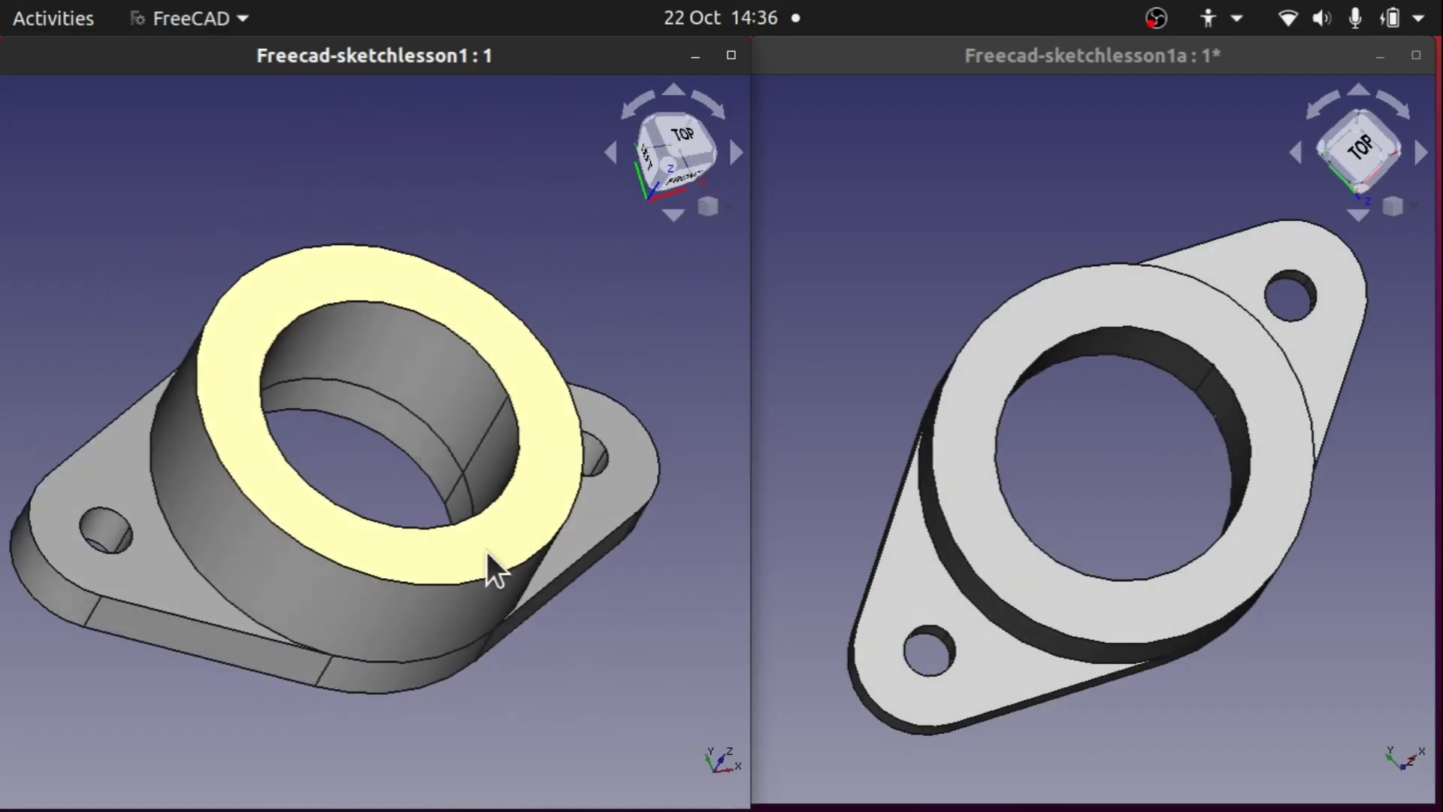
Examine the edge lines on the inner and outer walls of both flanges, rotating each model to matching viewpoints.
left_click_drag(918, 489, 1053, 458, "alt")
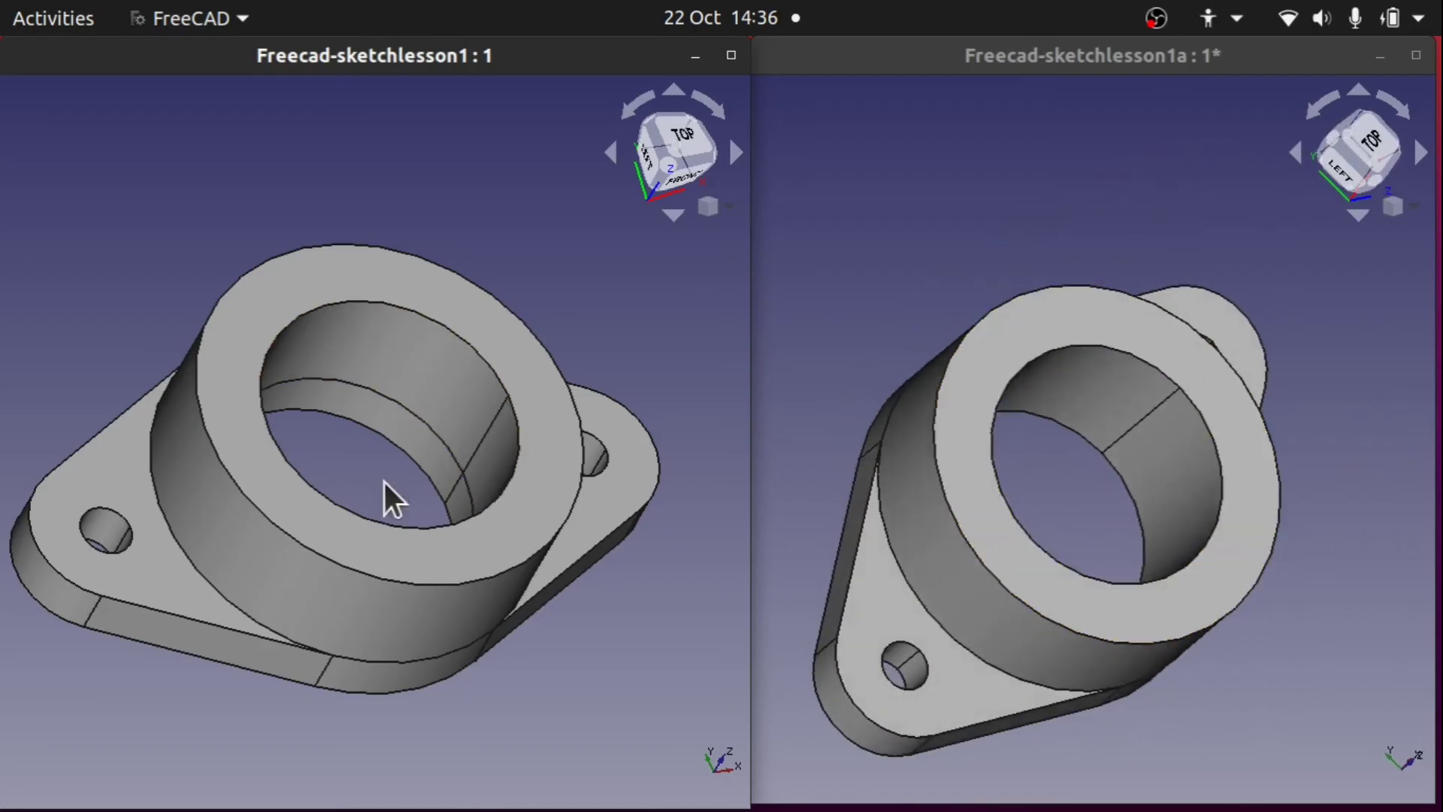
left_click_drag(393, 500, 662, 466, "alt")
left_click_drag(1128, 602, 1052, 541, "alt")
left_click_drag(233, 489, 610, 402, "alt")
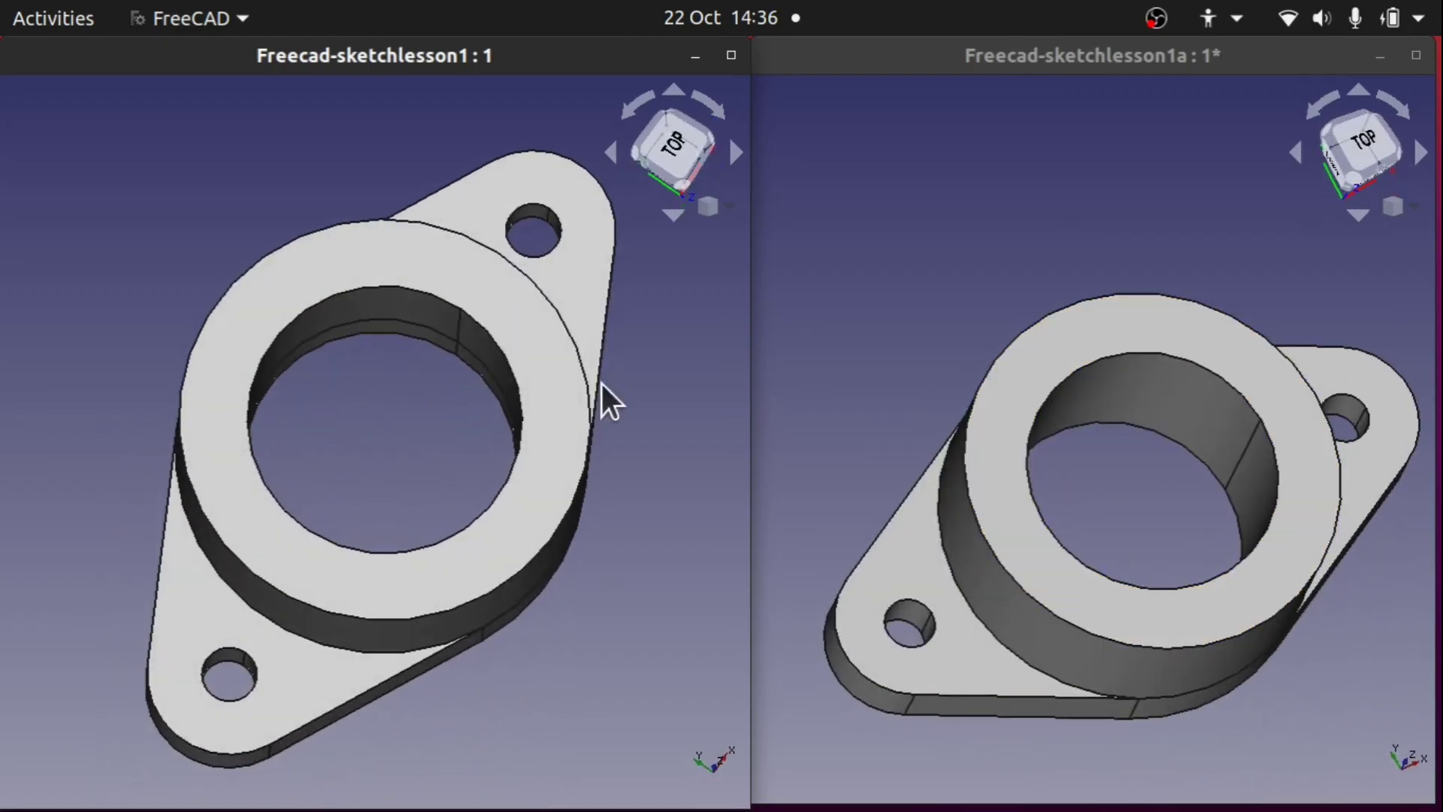
left_click_drag(828, 444, 1063, 376, "alt")
mouse_move(548, 409)
left_mouse_down("alt")
mouse_move(548, 370)
mouse_move(562, 433)
left_mouse_up("alt")
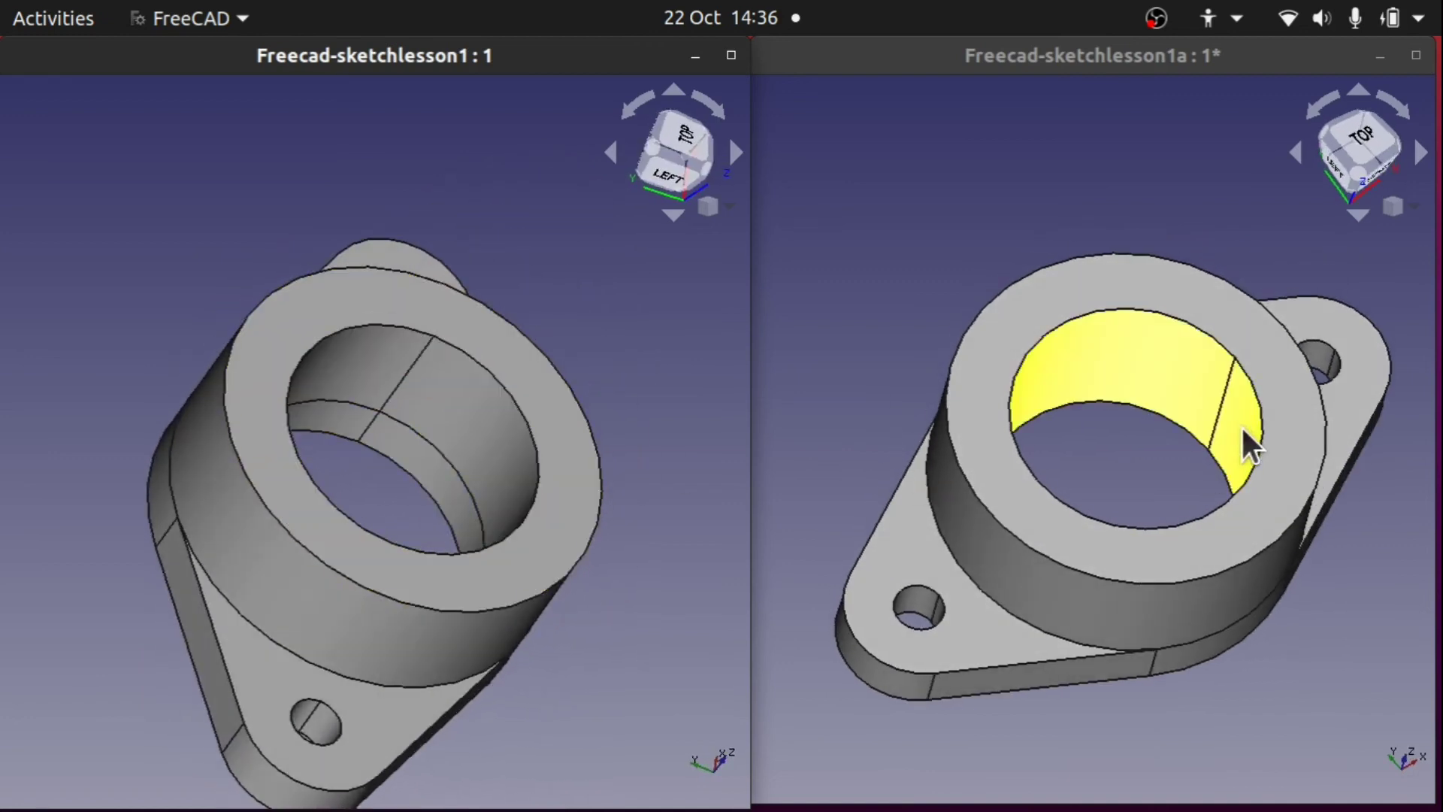
left_click_drag(1125, 461, 1083, 494, "alt")
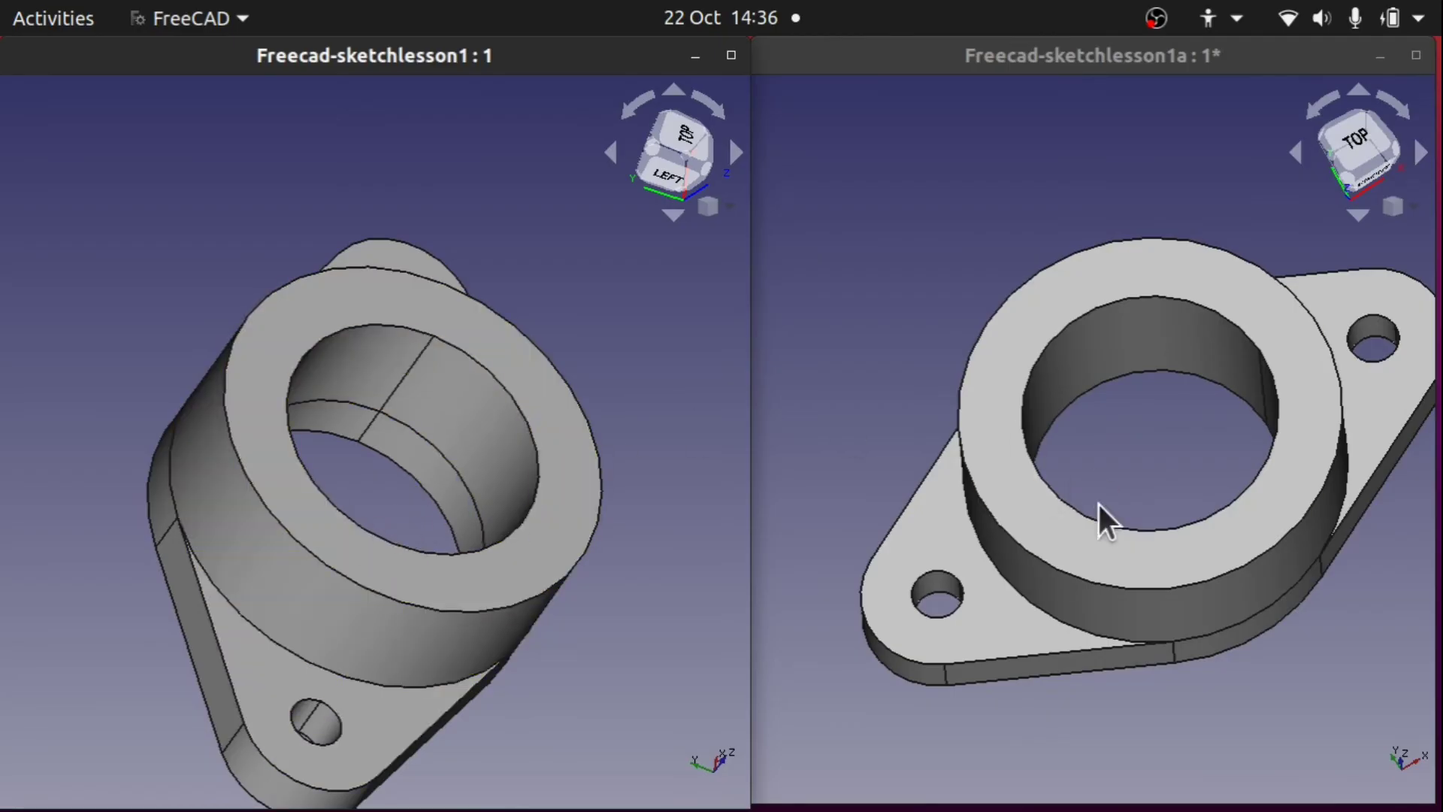
middle_click_drag(1105, 519, 1169, 409)
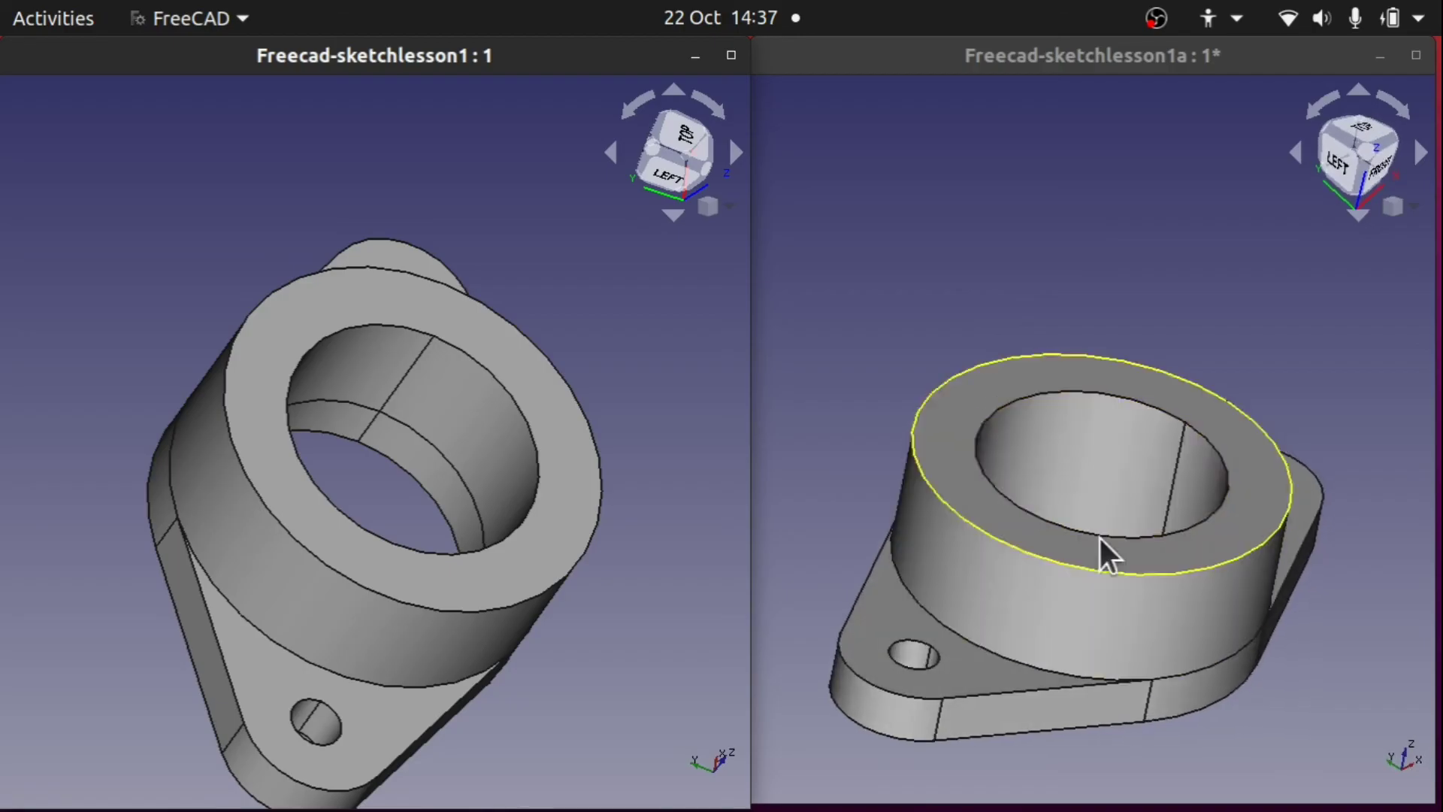
middle_click_drag(1100, 537, 1092, 573)
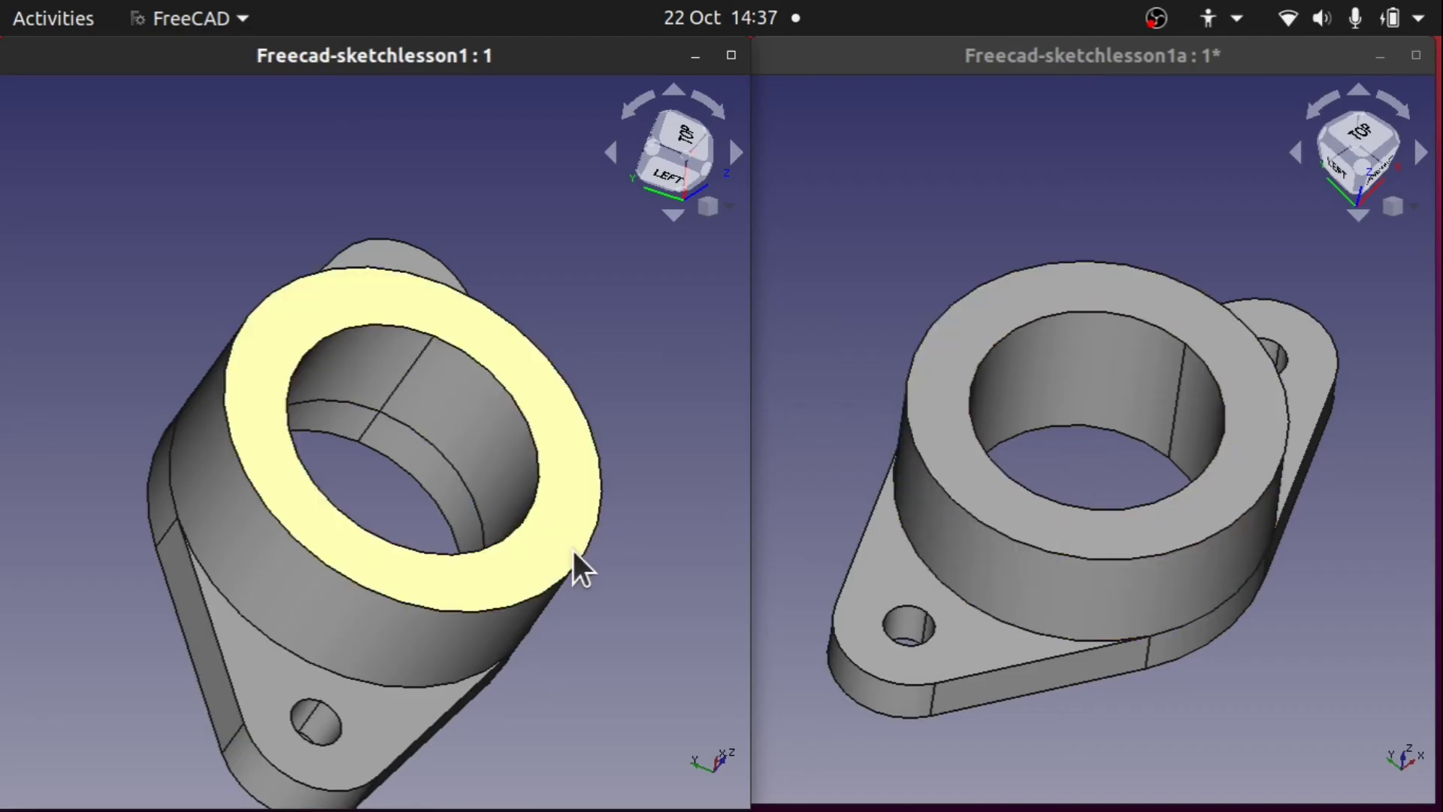
Bring up the main FreeCAD window maximized and expand the Body of Freecad-sketchlesson1 down to Pad001 in the model tree.
key("super")
left_click(695, 643)
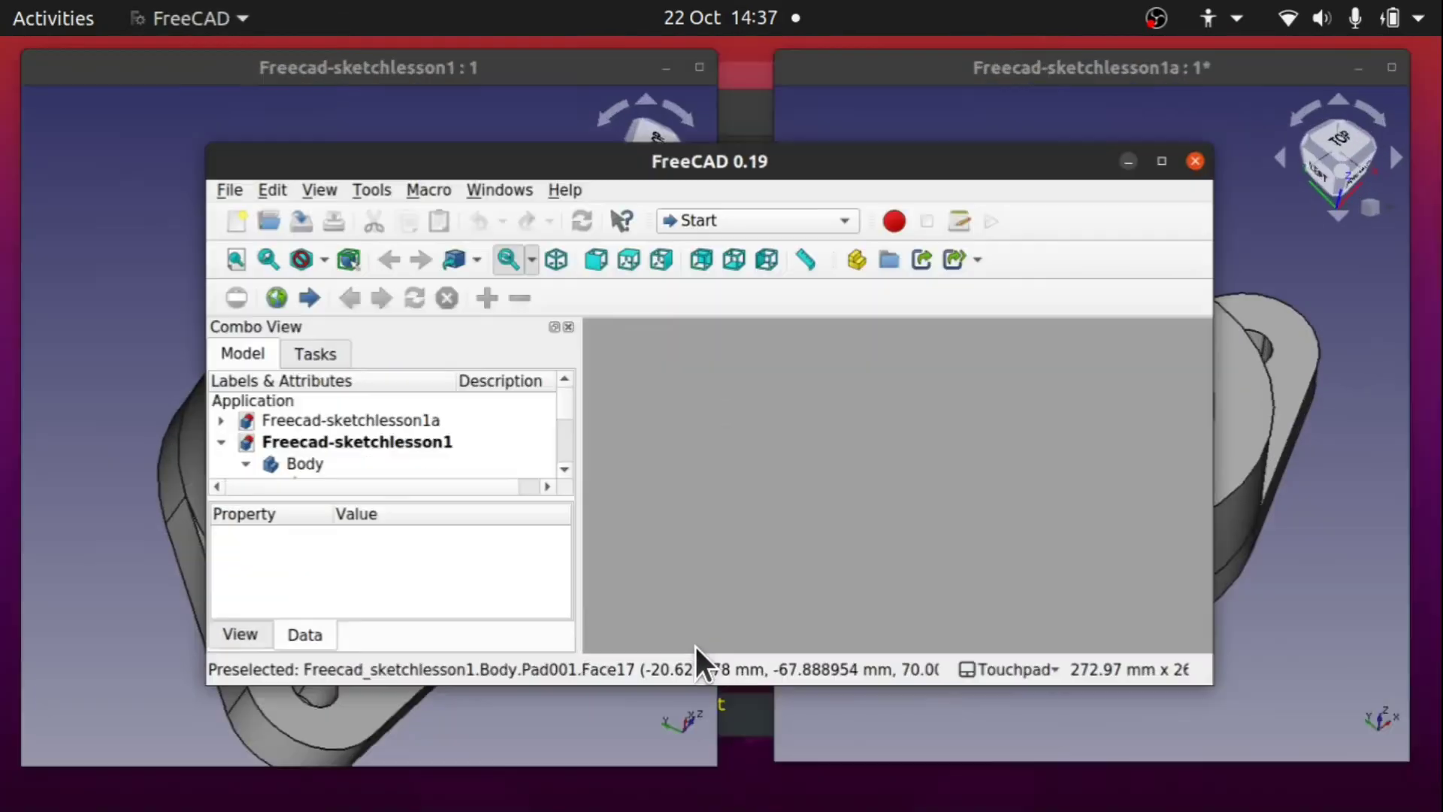
left_click(312, 421)
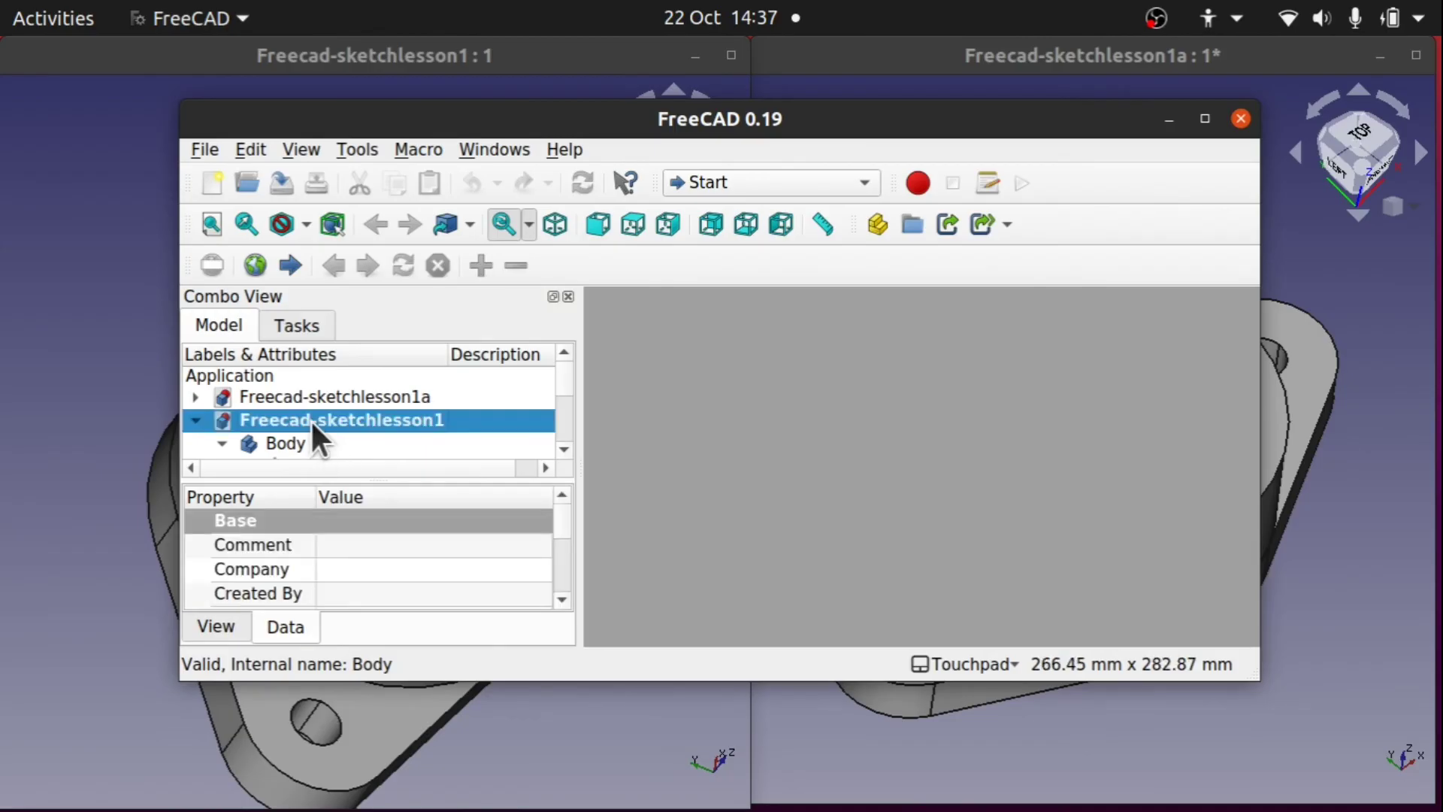
left_click(287, 444)
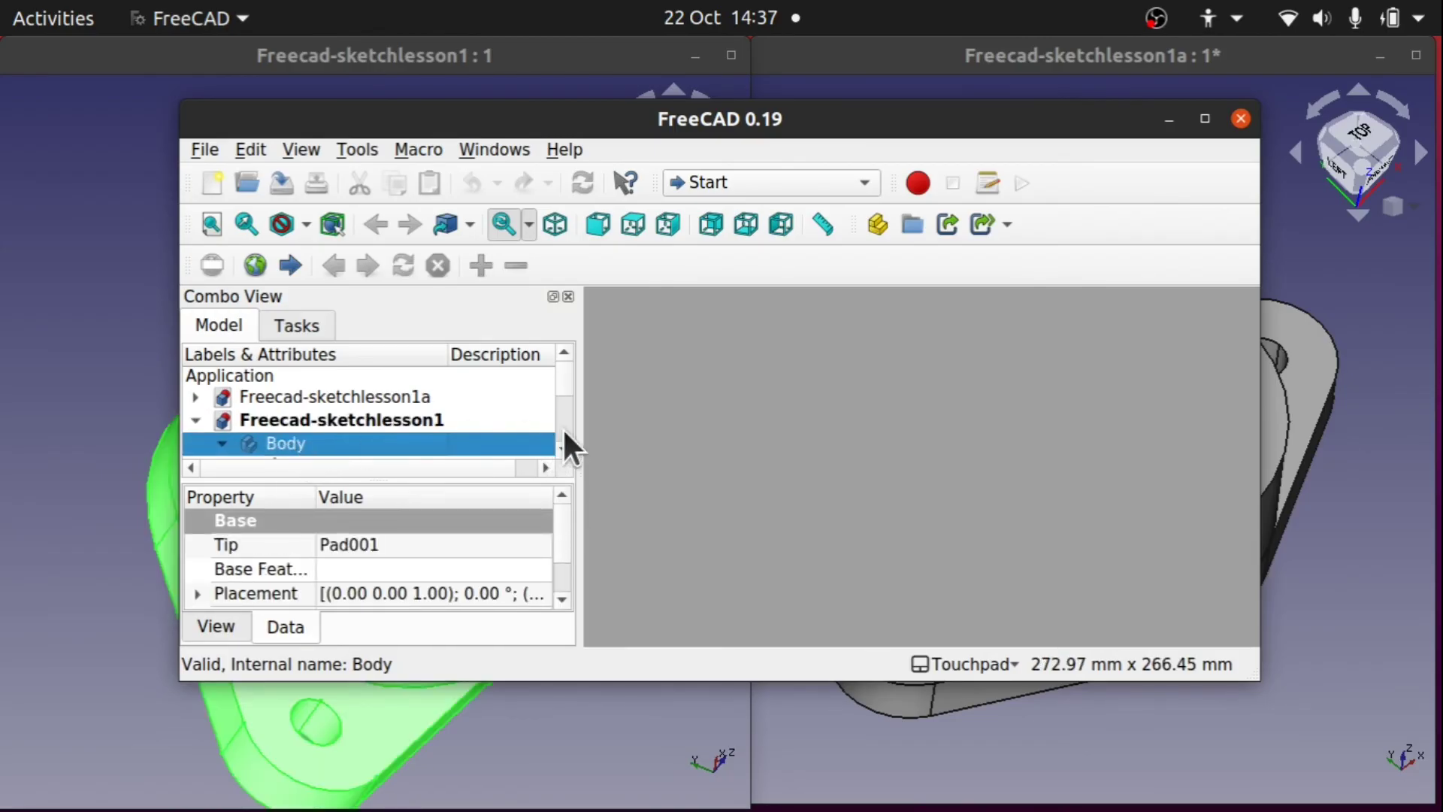
scroll(568, 535, "down", 1)
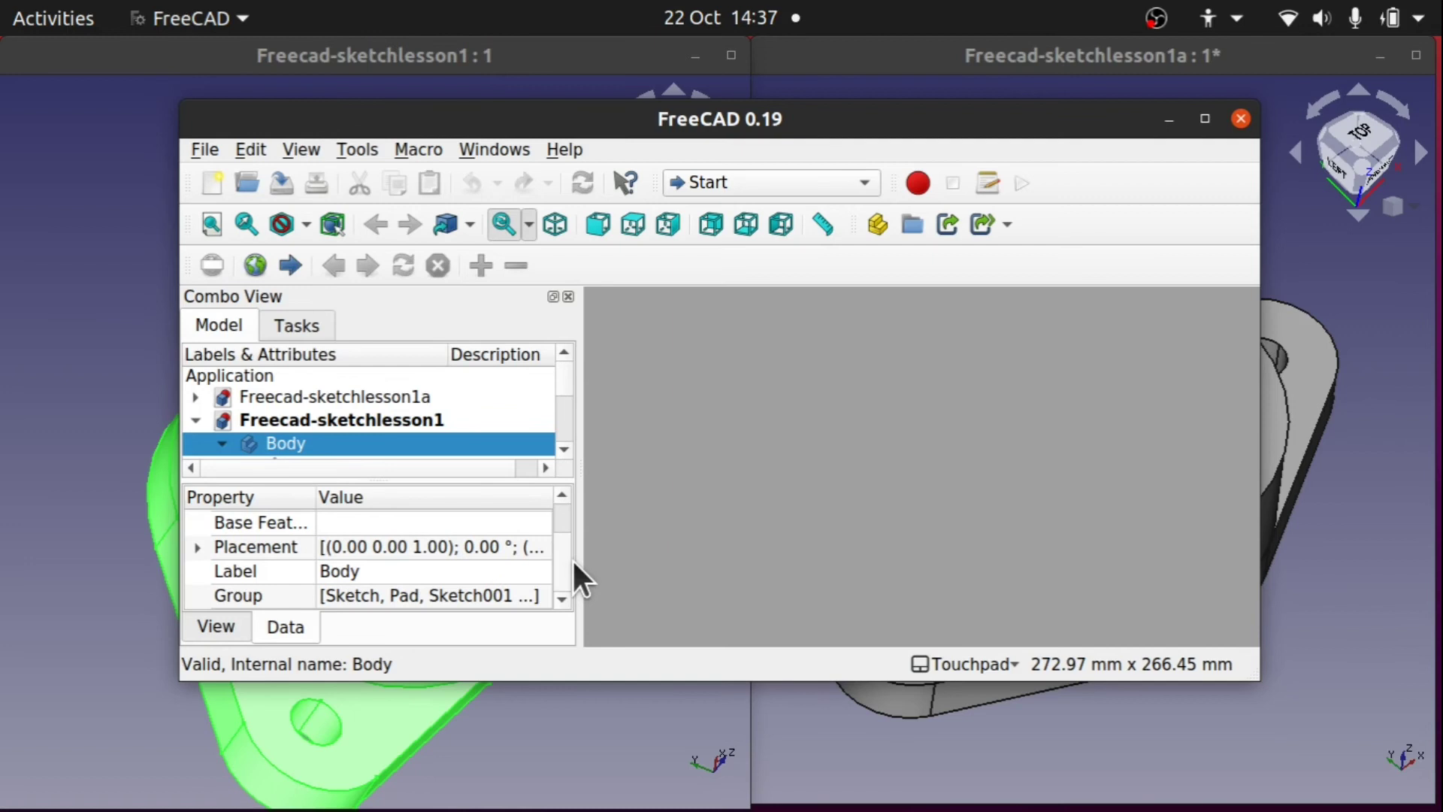
left_click(221, 445)
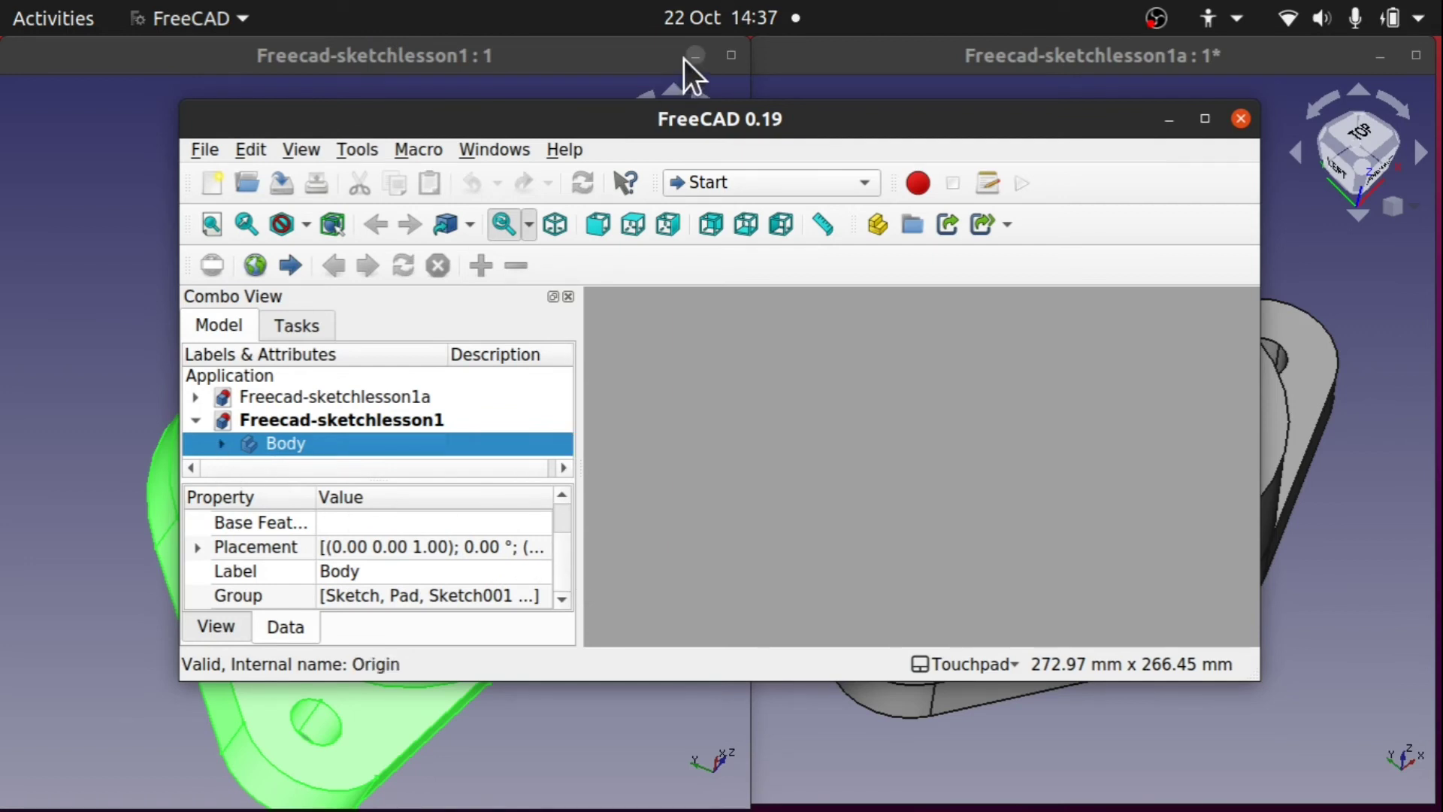
double_click(643, 120)
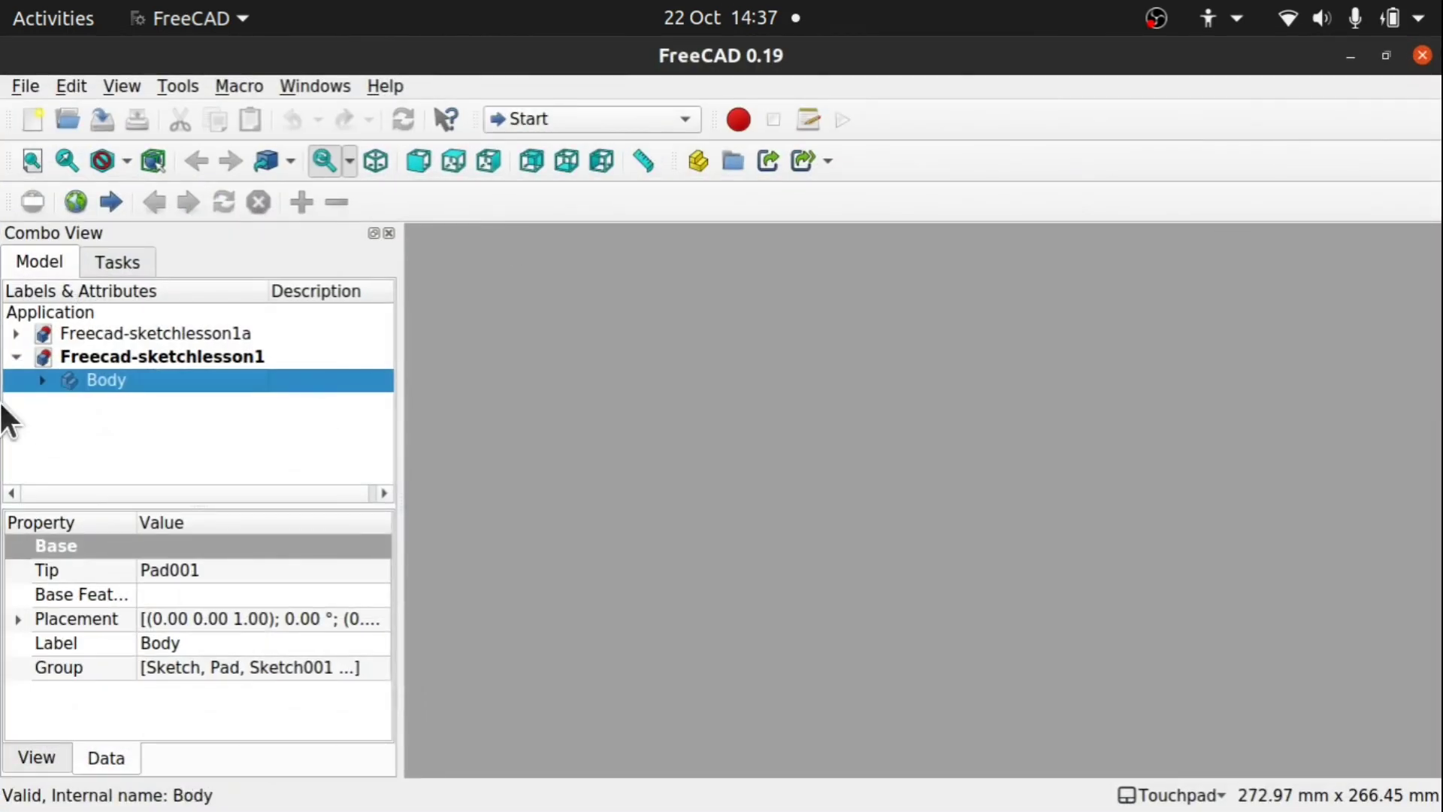
left_click(31, 381)
left_click_drag(391, 392, 383, 443)
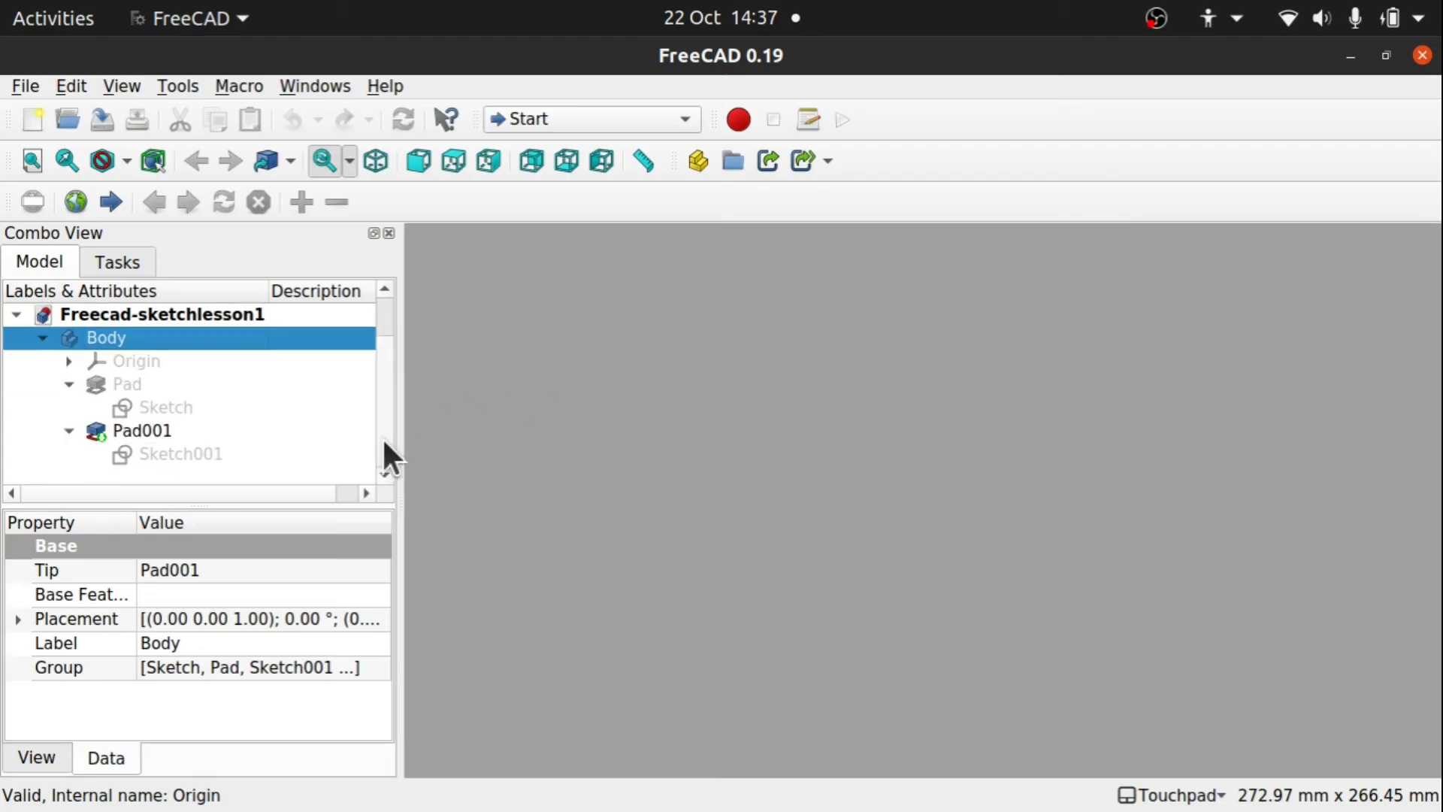
Set the Refine property of Pad001 in Freecad-sketchlesson1 to true.
left_click(164, 435)
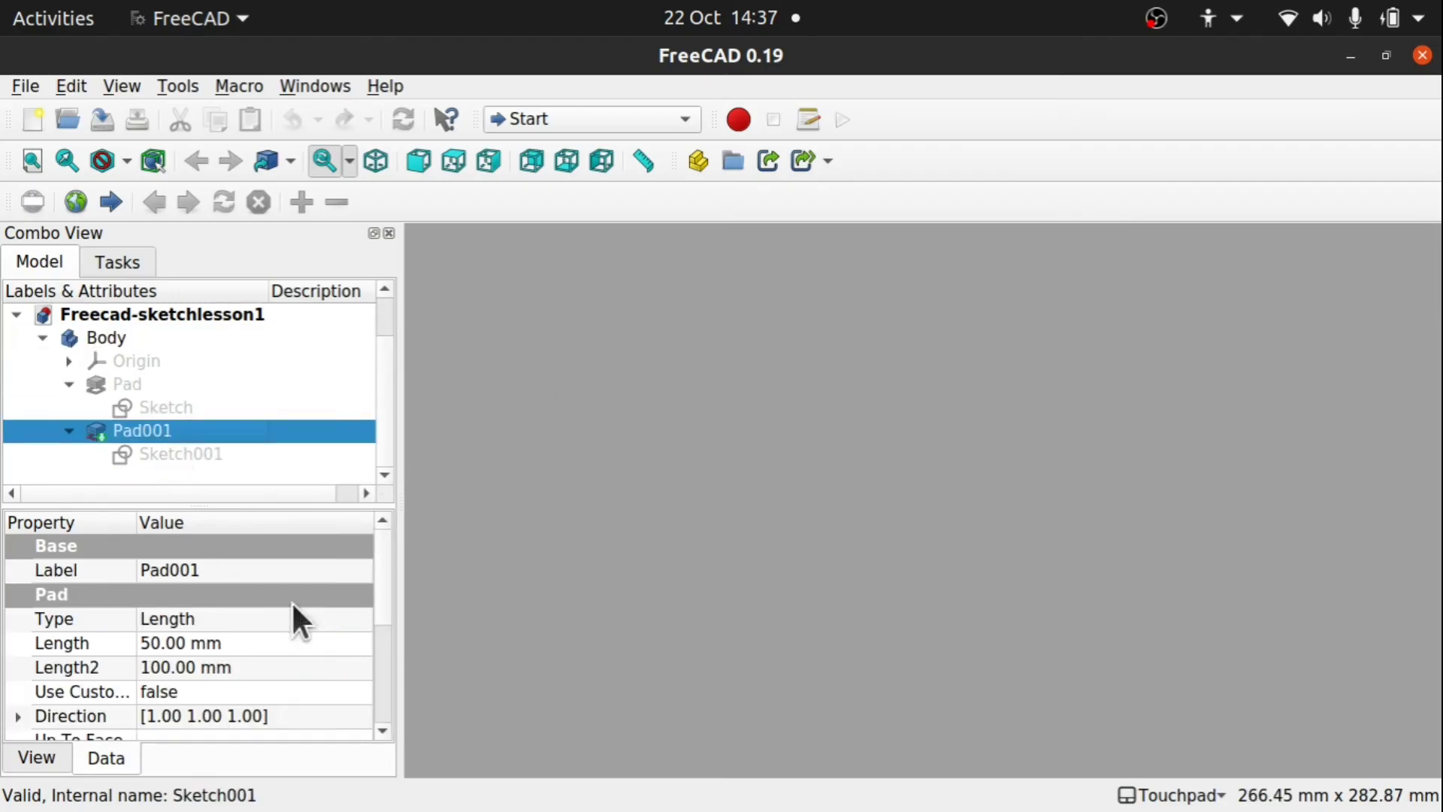
scroll(387, 594, "down", 3)
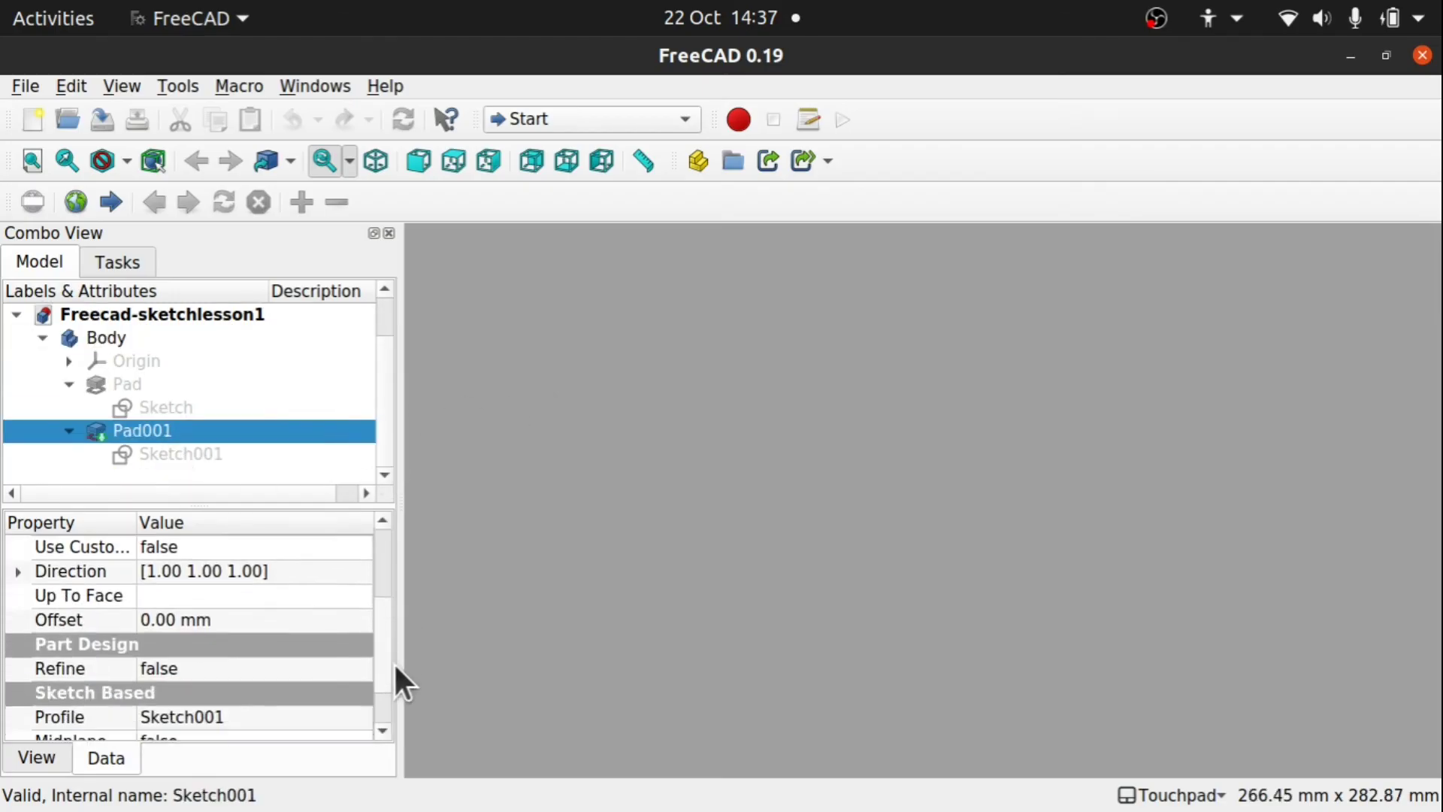
left_click(235, 631)
left_click(234, 632)
left_click(224, 662)
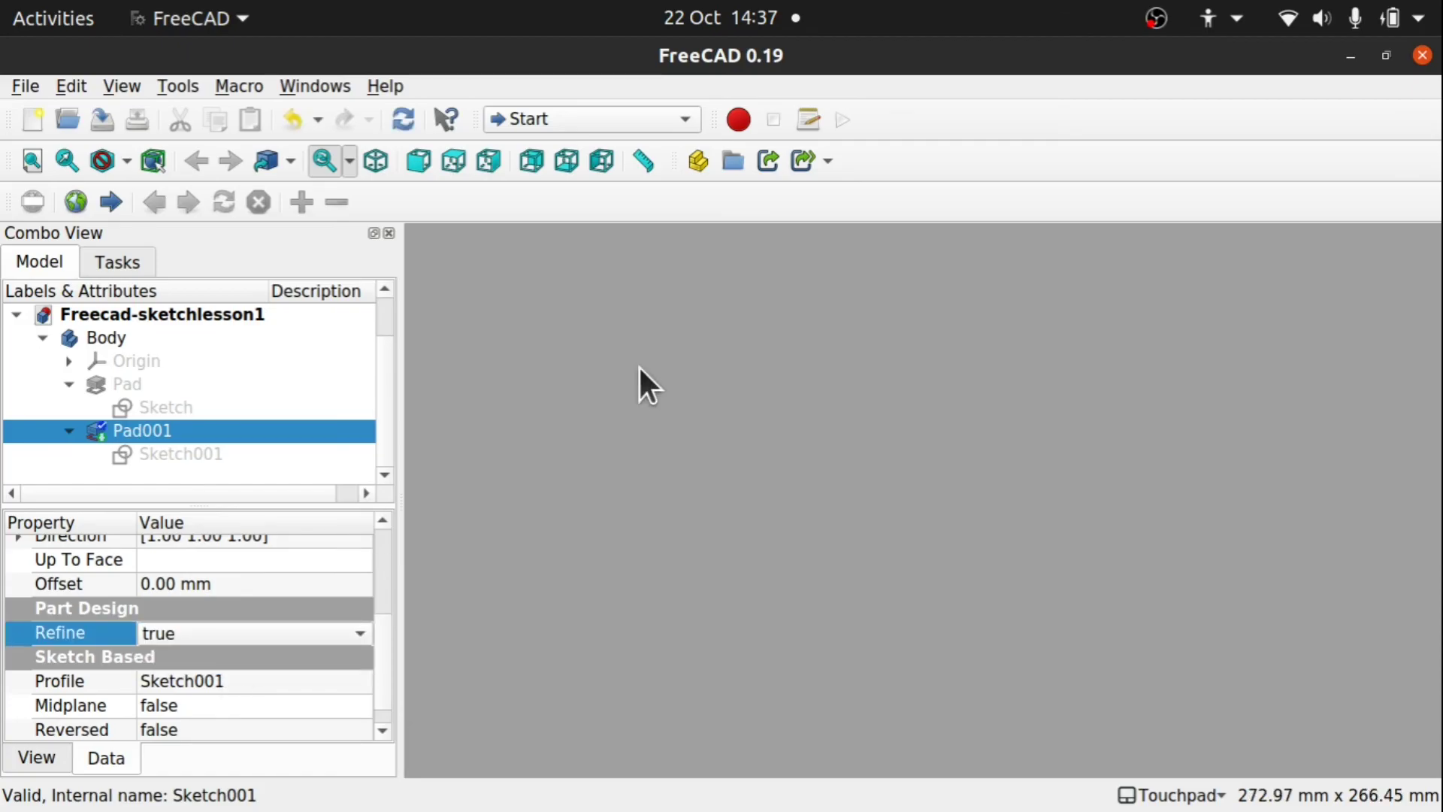
Make Freecad-sketchlesson1a the active document and show its Body contents in the main window's model tree.
key("super")
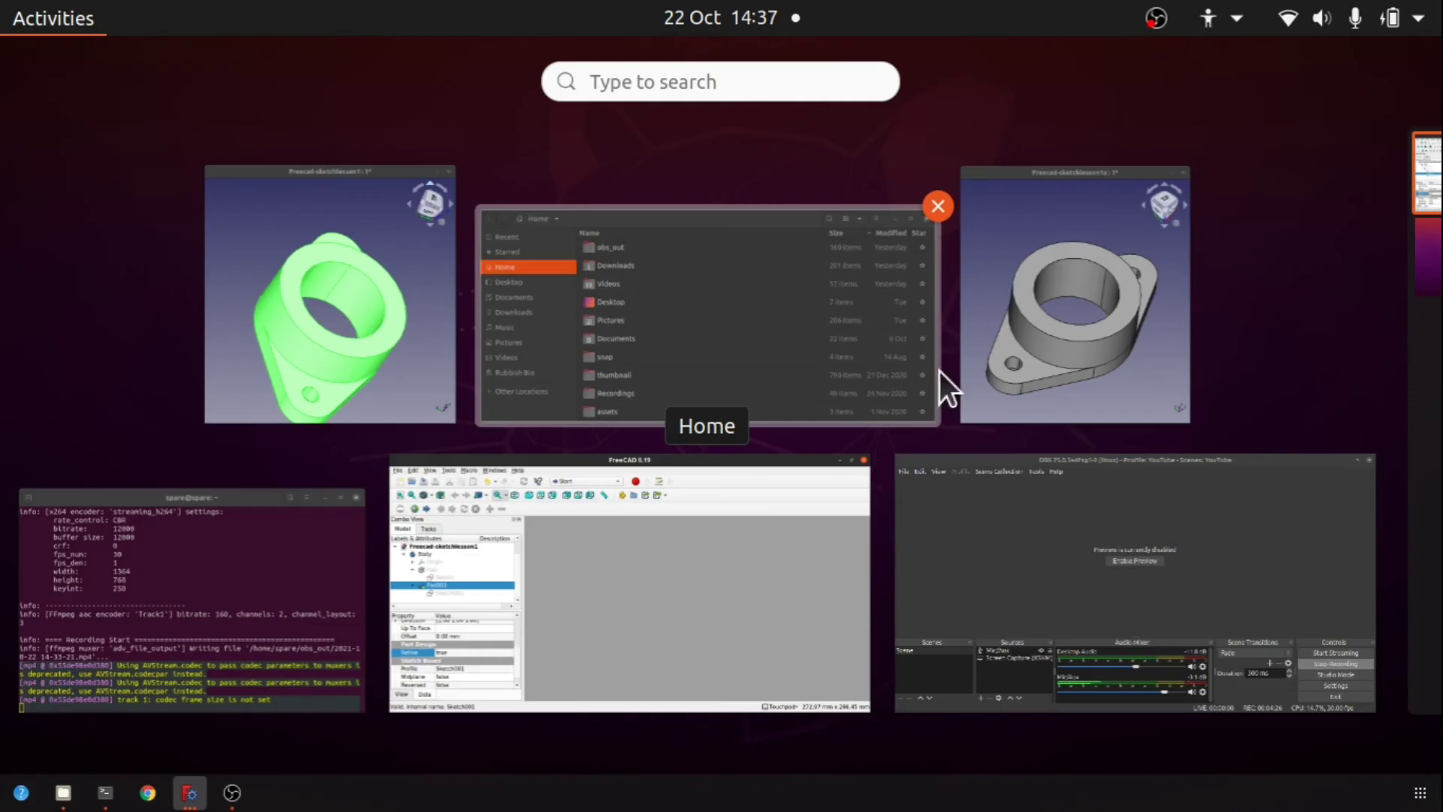
left_click(976, 353)
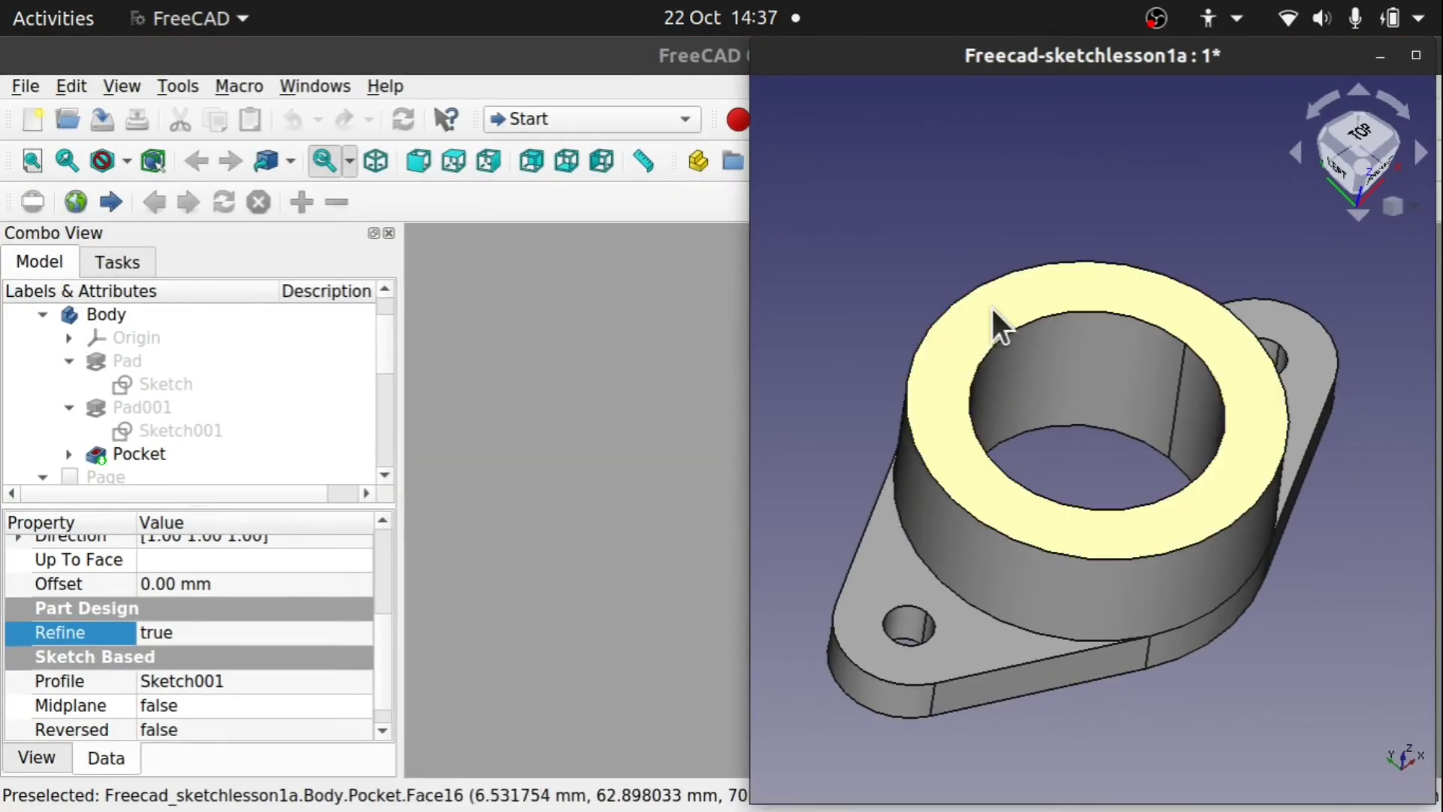
left_click_drag(380, 335, 389, 289)
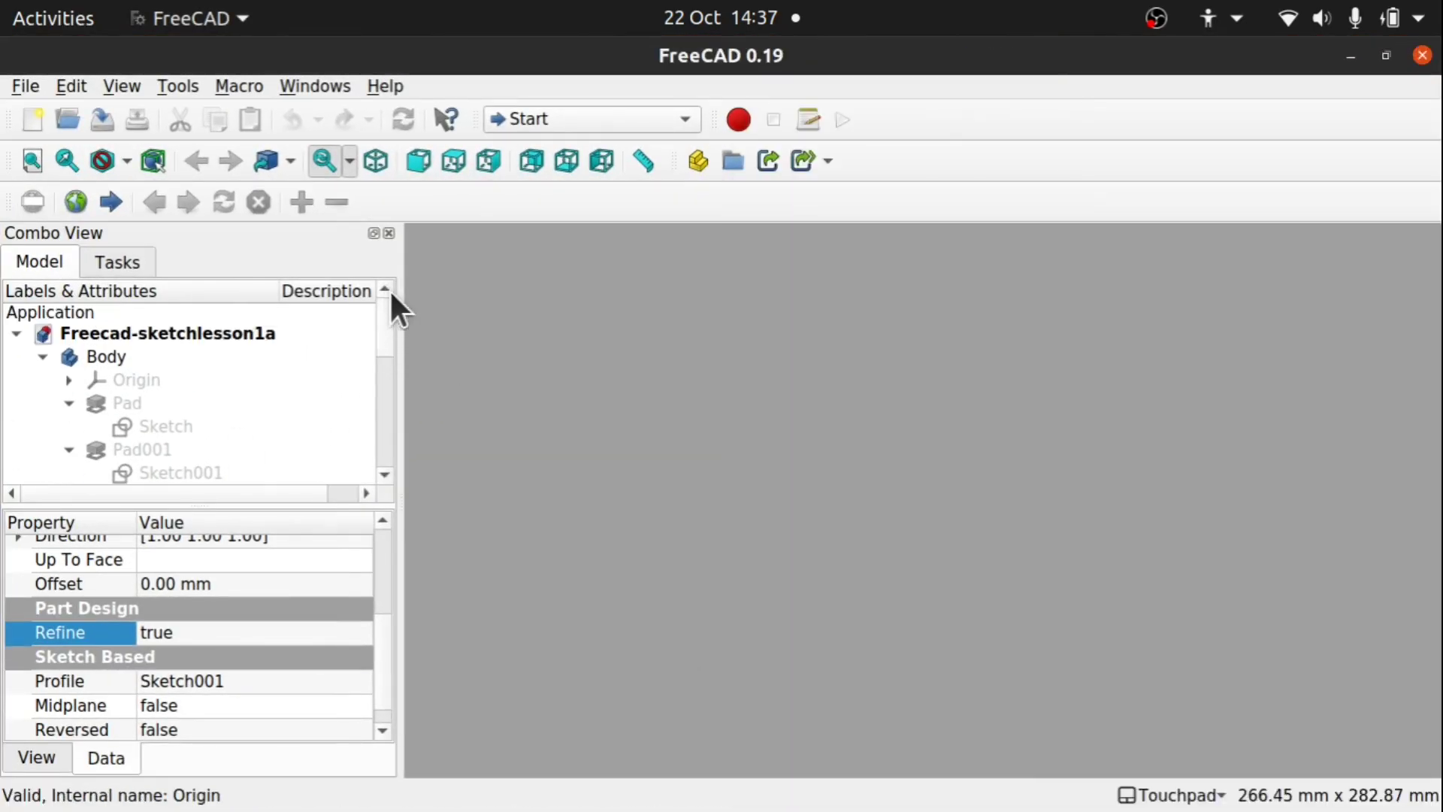
left_click(43, 357)
left_click(43, 357)
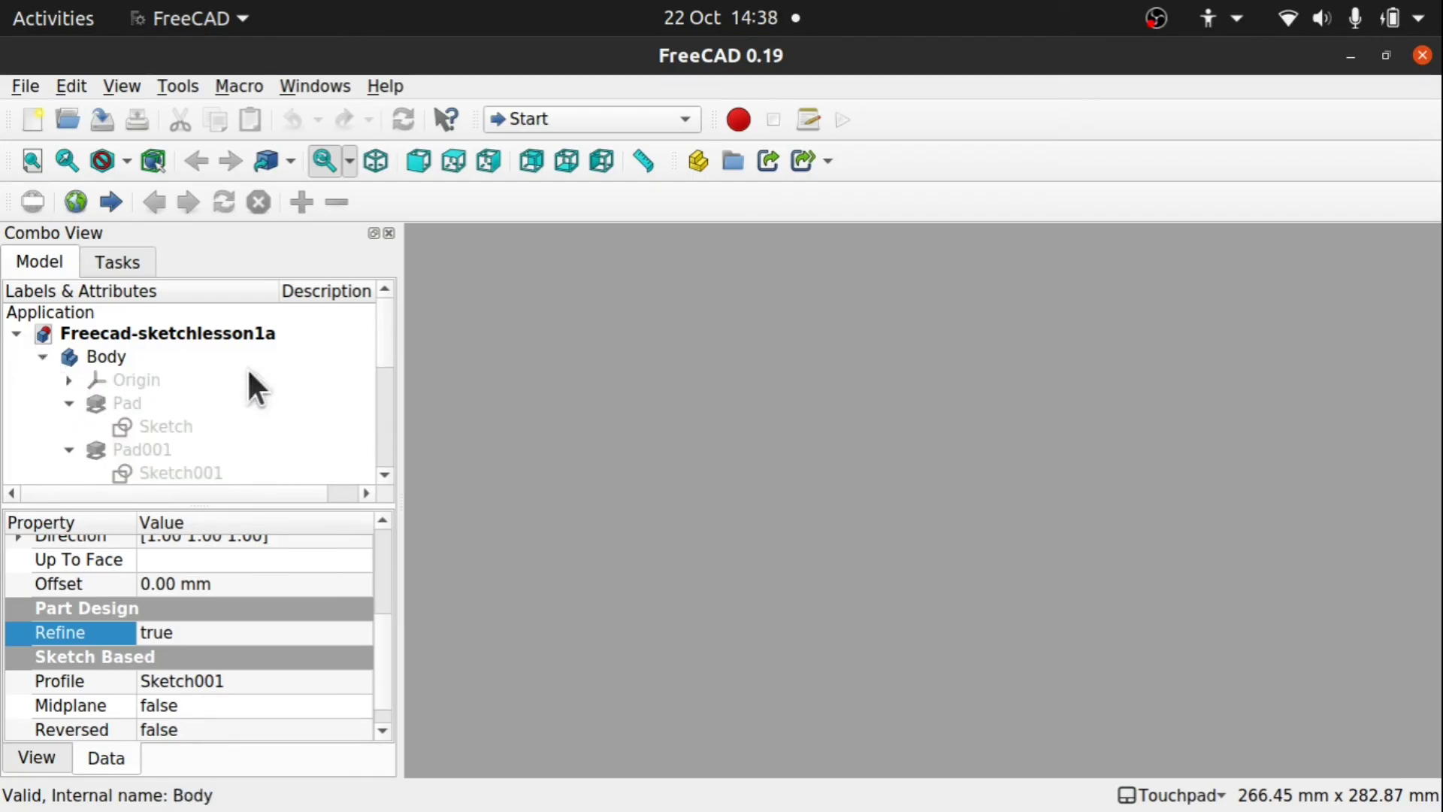
Set the Refine property of the Pocket in Freecad-sketchlesson1a to true.
scroll(384, 365, "down", 2)
left_click(141, 384)
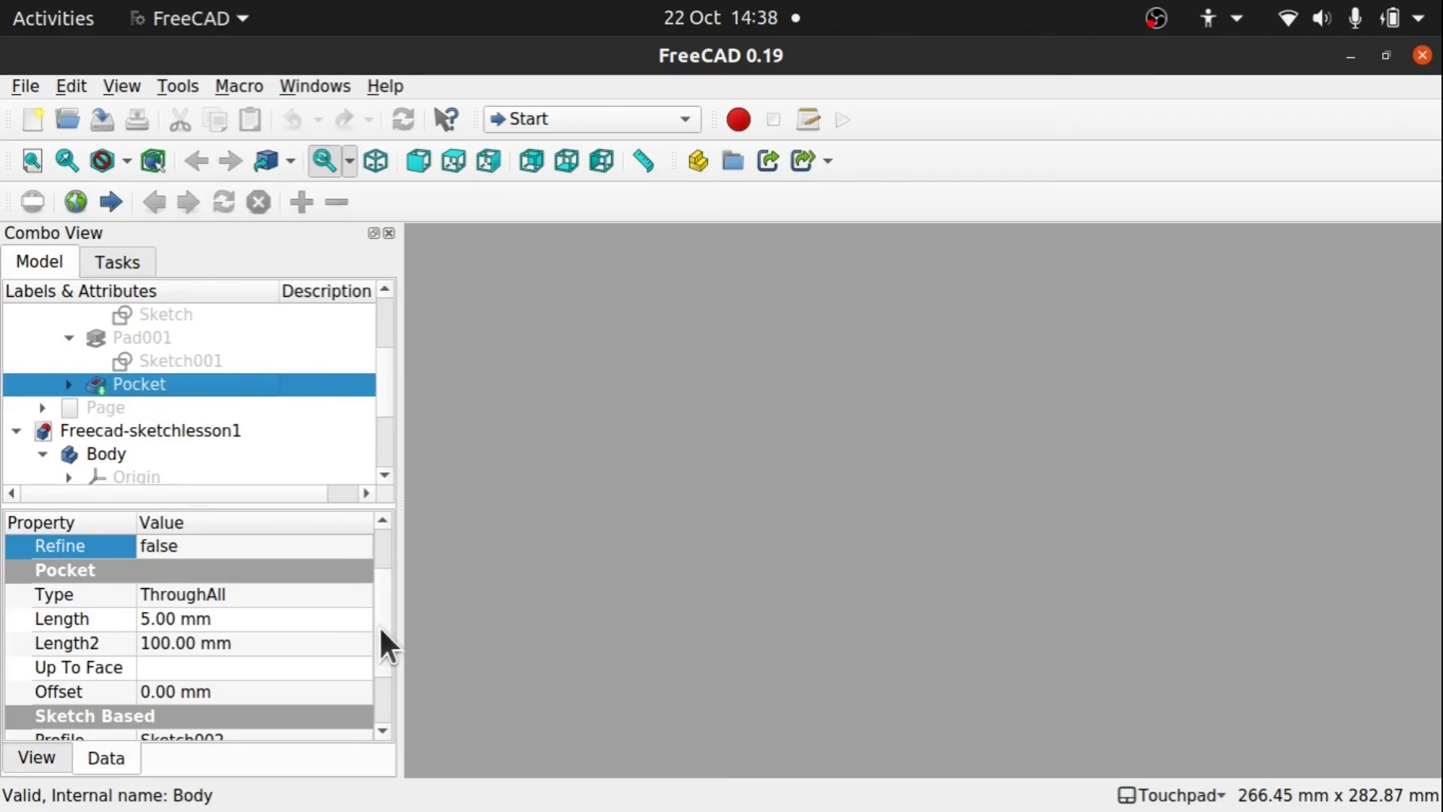
scroll(383, 676, "down", 1)
scroll(384, 654, "up", 3)
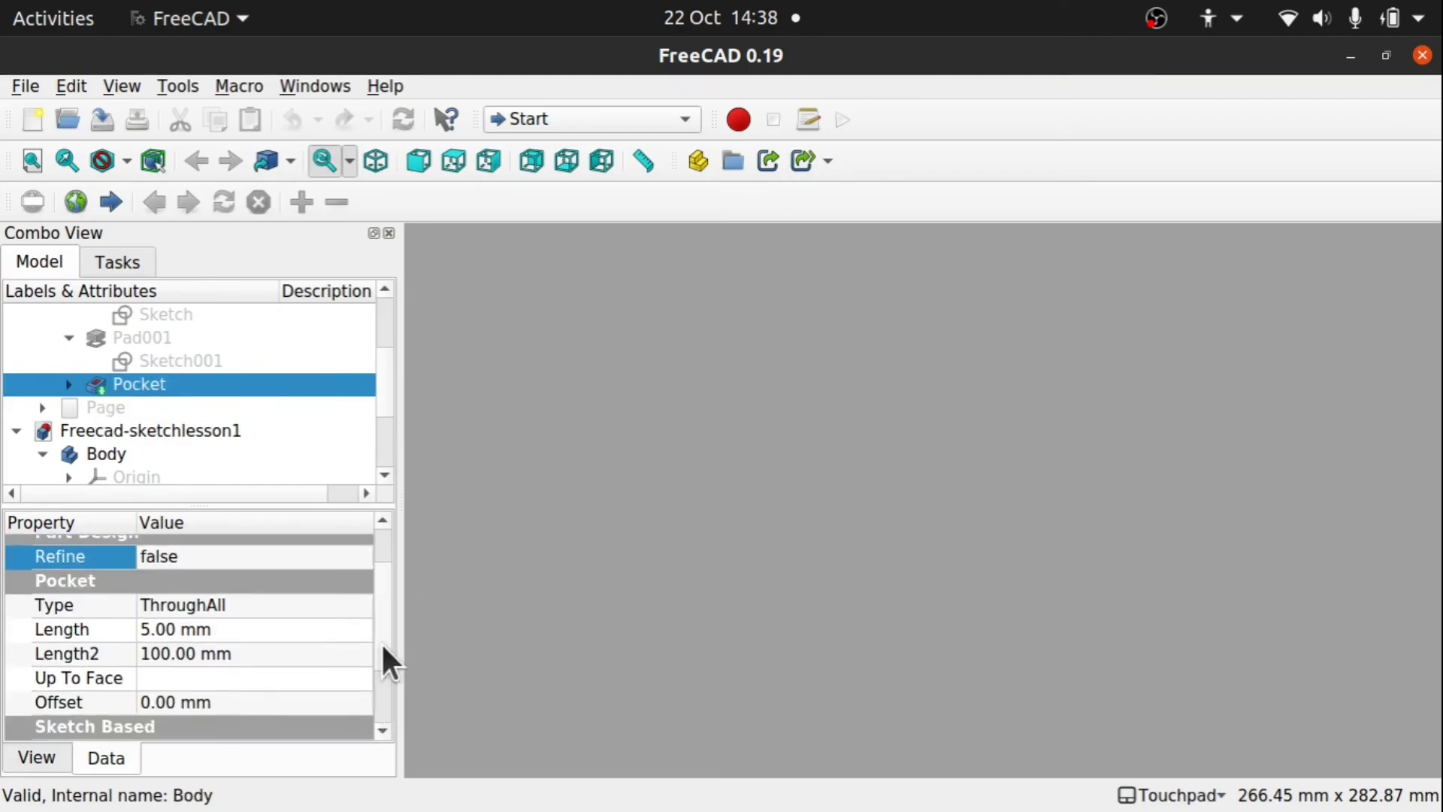
scroll(379, 619, "up", 1)
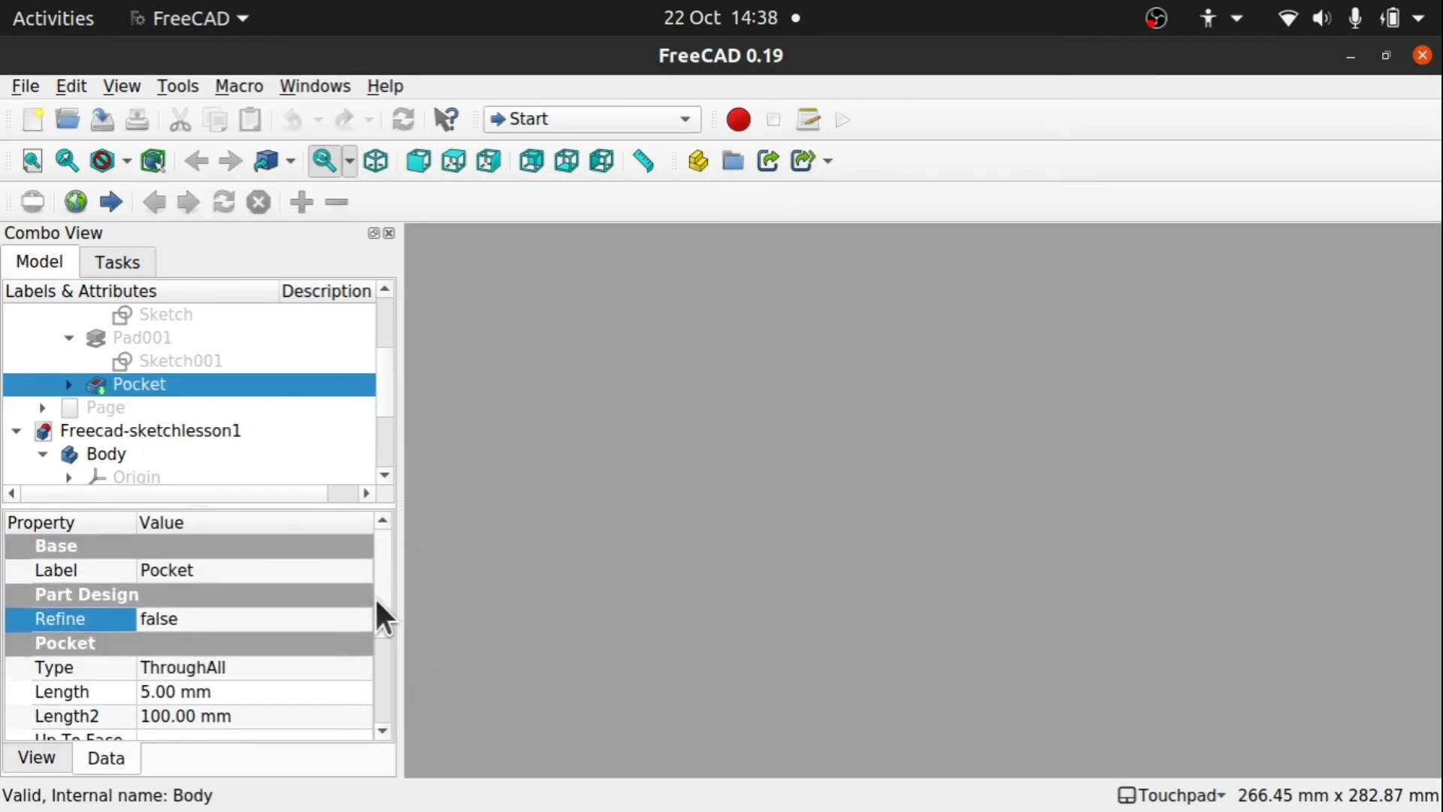
left_click(300, 622)
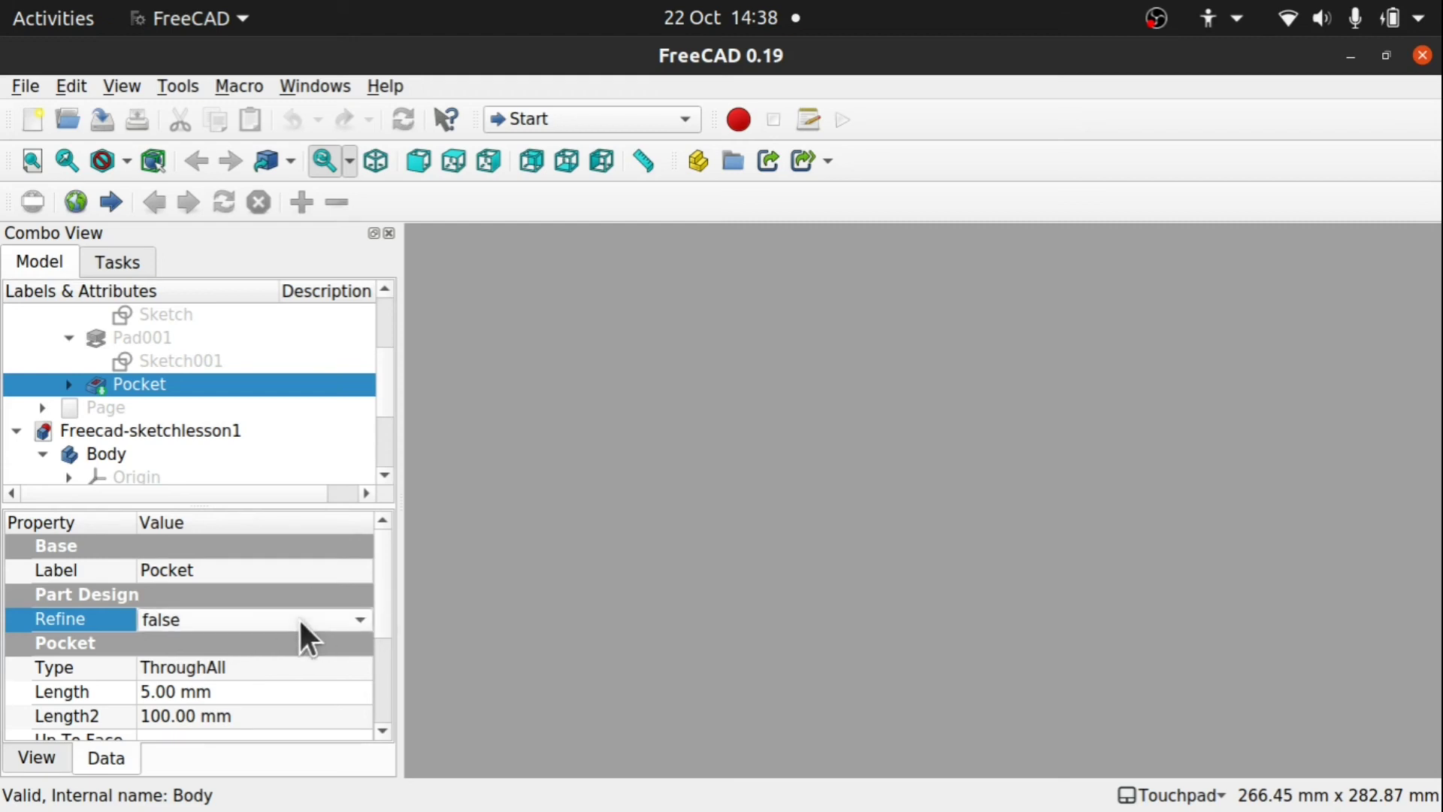
left_click(300, 622)
left_click(280, 647)
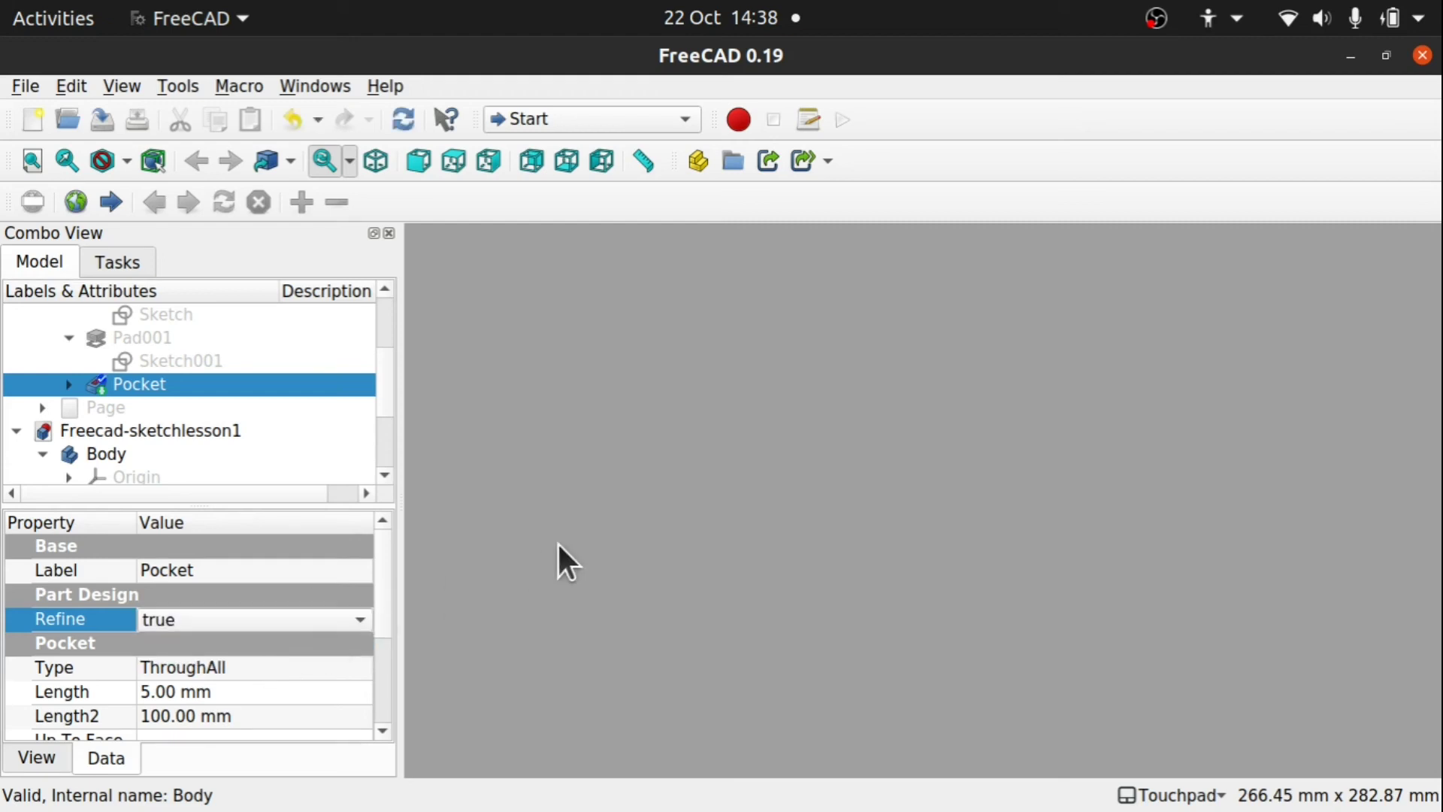
Bring up the Freecad-sketchlesson1a view, deselect the Pocket, and inspect the flange's bore and outer boss wall.
key("super")
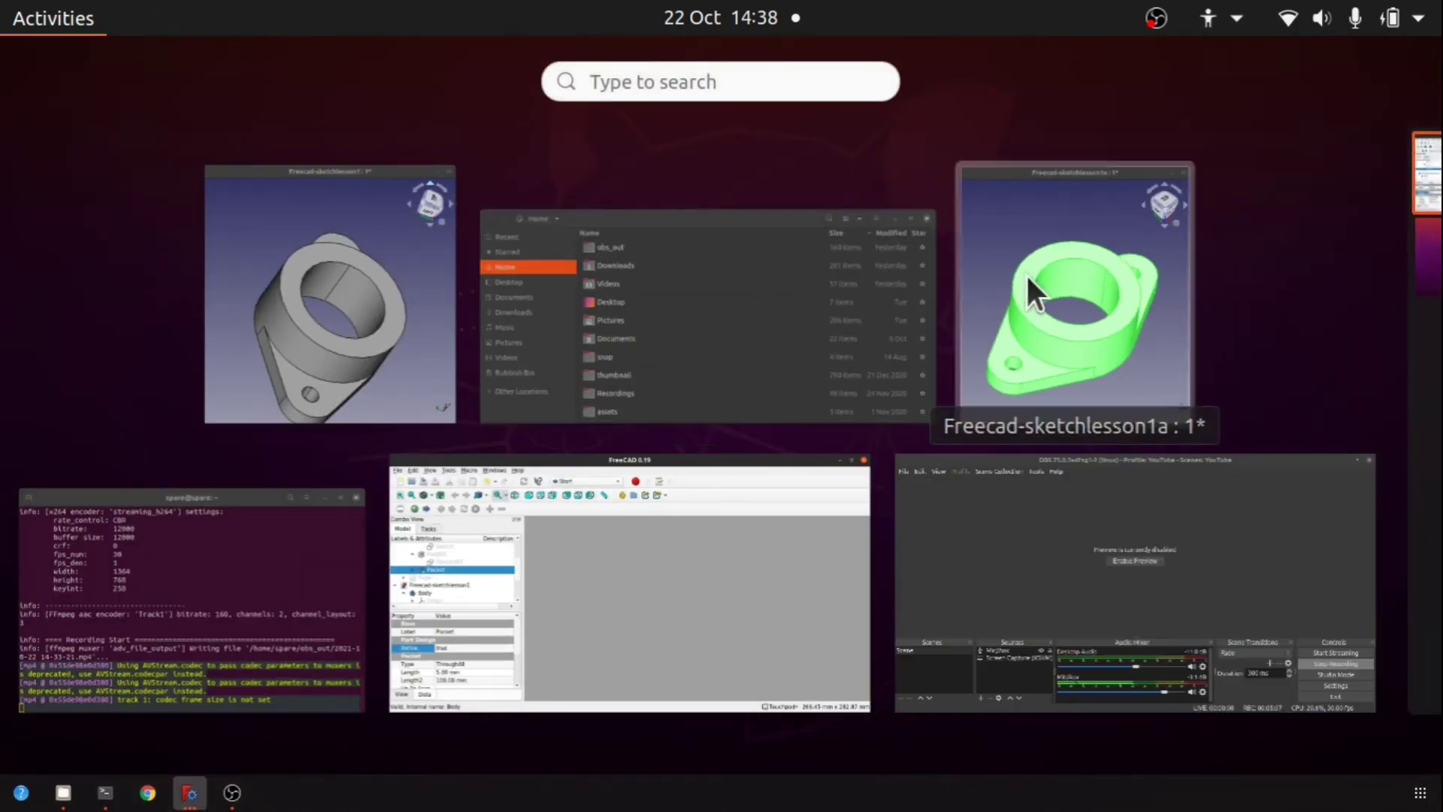
left_click(1097, 233)
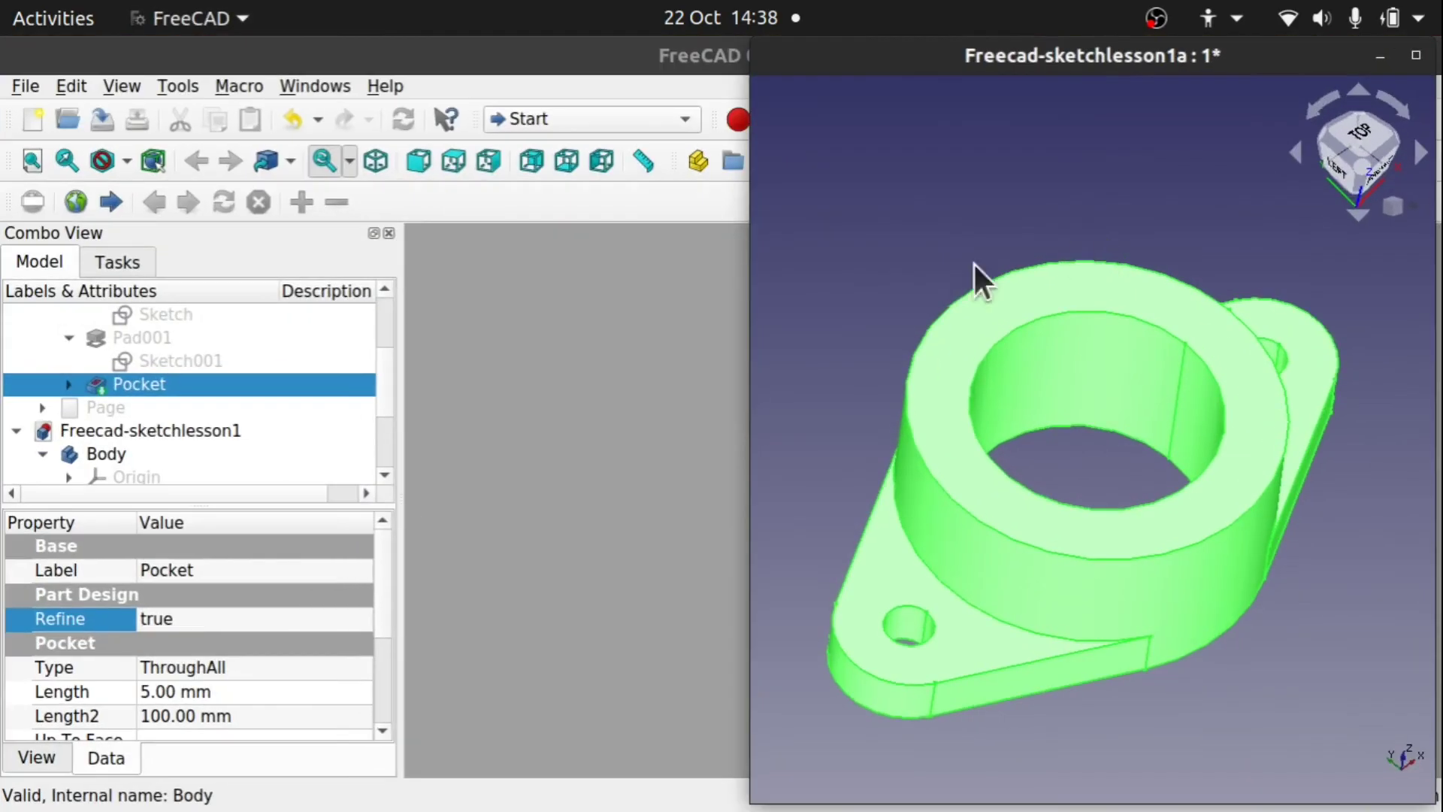
left_click(913, 274)
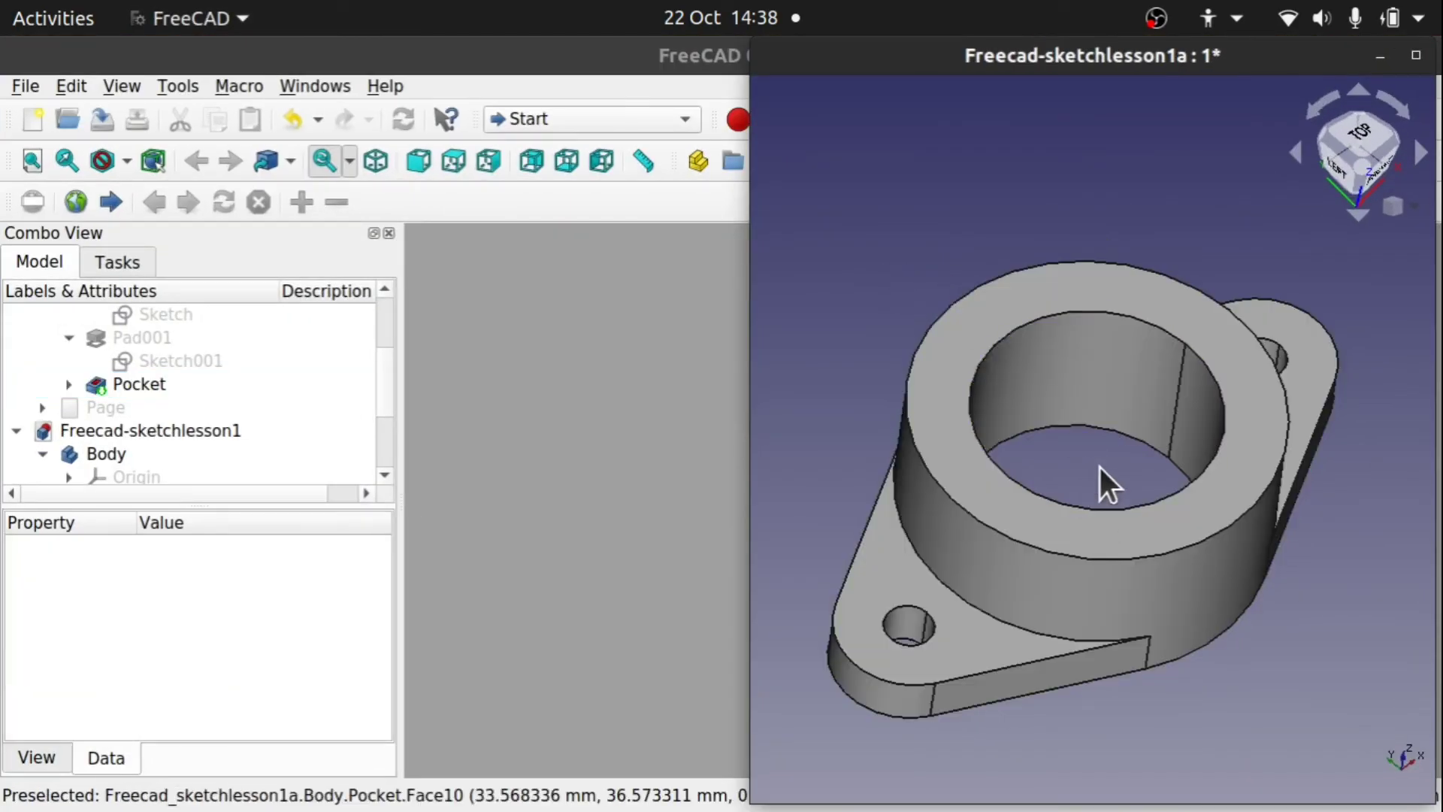
mouse_move(1099, 468)
middle_mouse_down()
mouse_move(1069, 406)
mouse_move(1134, 422)
mouse_move(1086, 393)
mouse_move(1050, 248)
mouse_move(1085, 448)
middle_mouse_up()
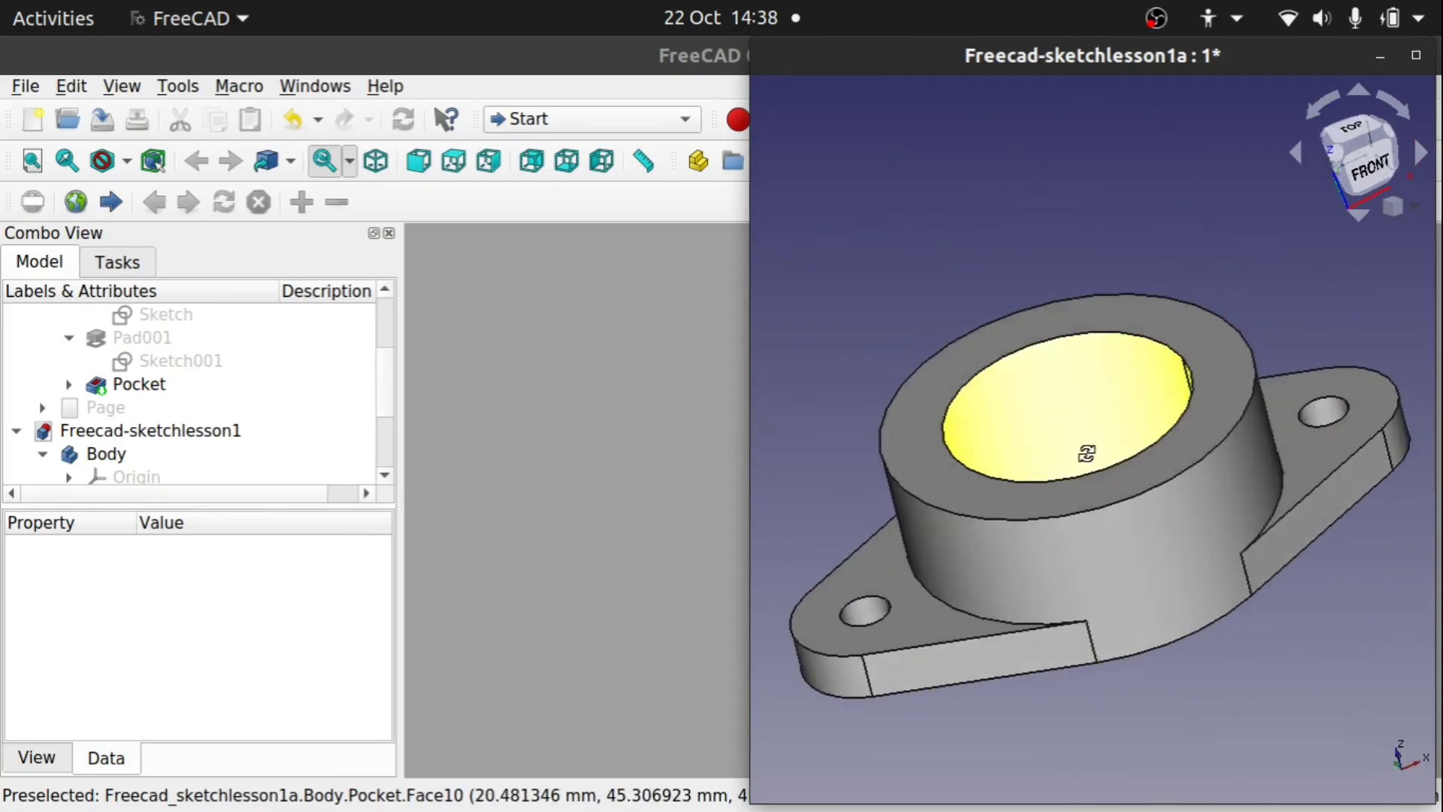
middle_click_drag(1208, 639, 1123, 492)
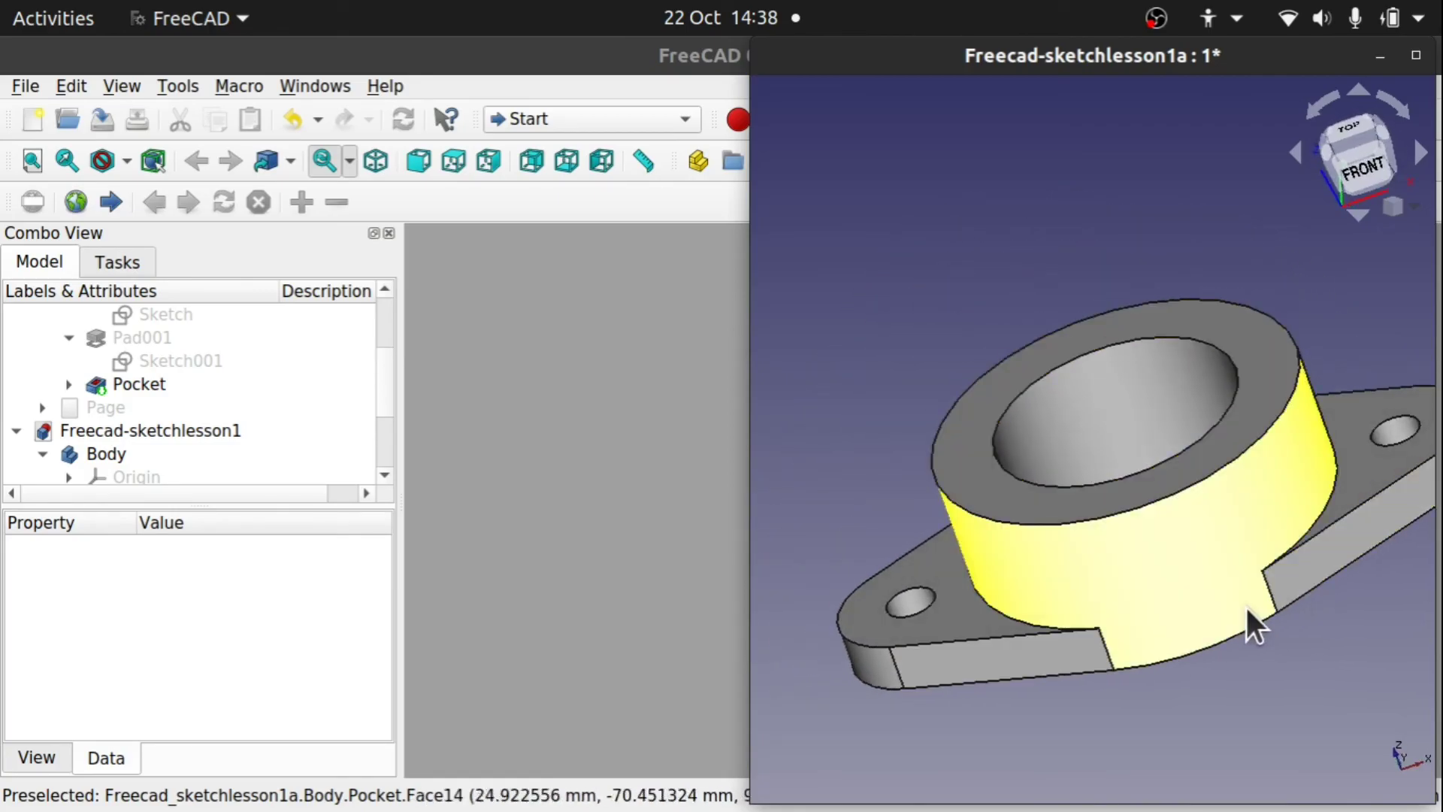
middle_click_drag(1195, 573, 1234, 610)
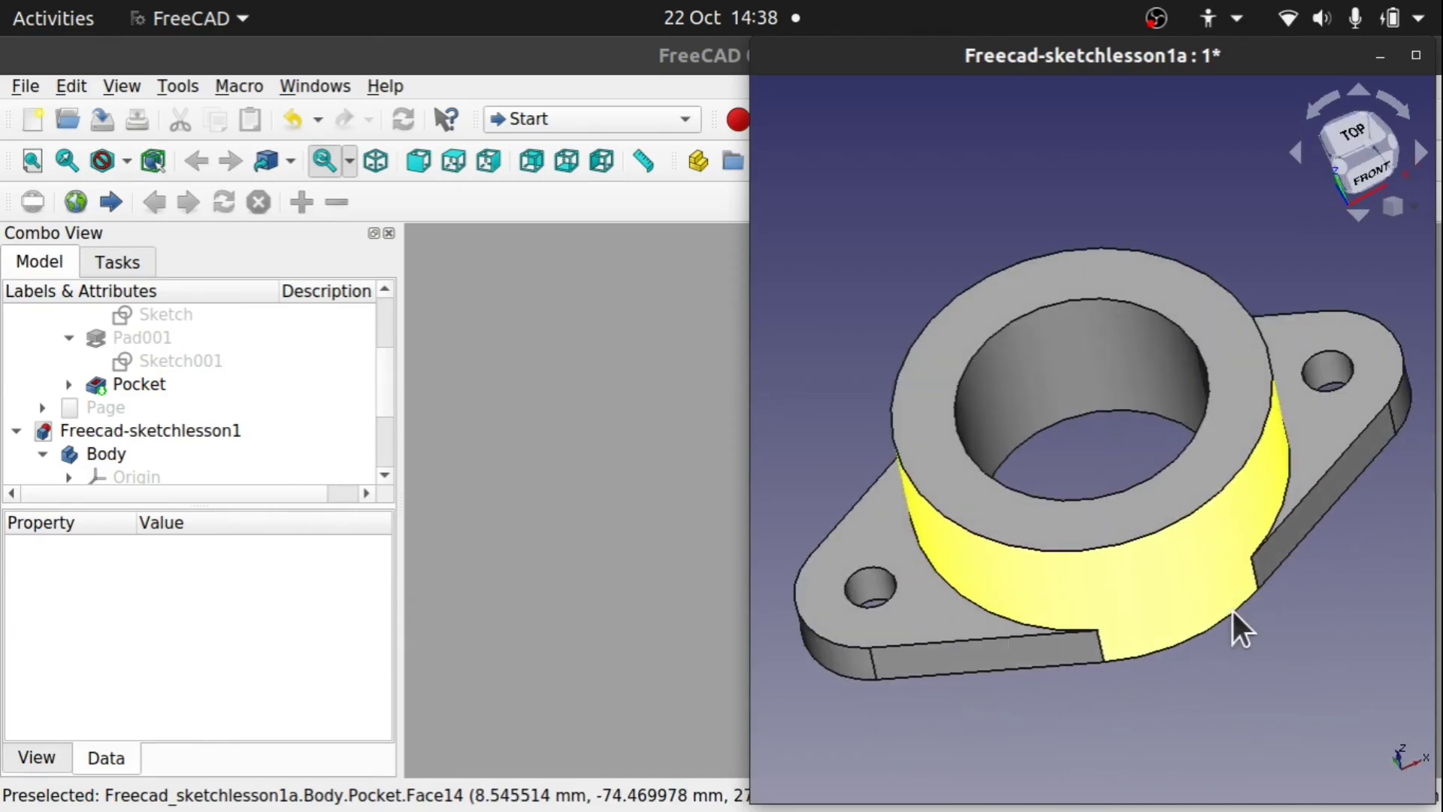
Show the Freecad-sketchlesson1 view beside Freecad-sketchlesson1a and compare the refined walls of both flanges from several angles.
key("super")
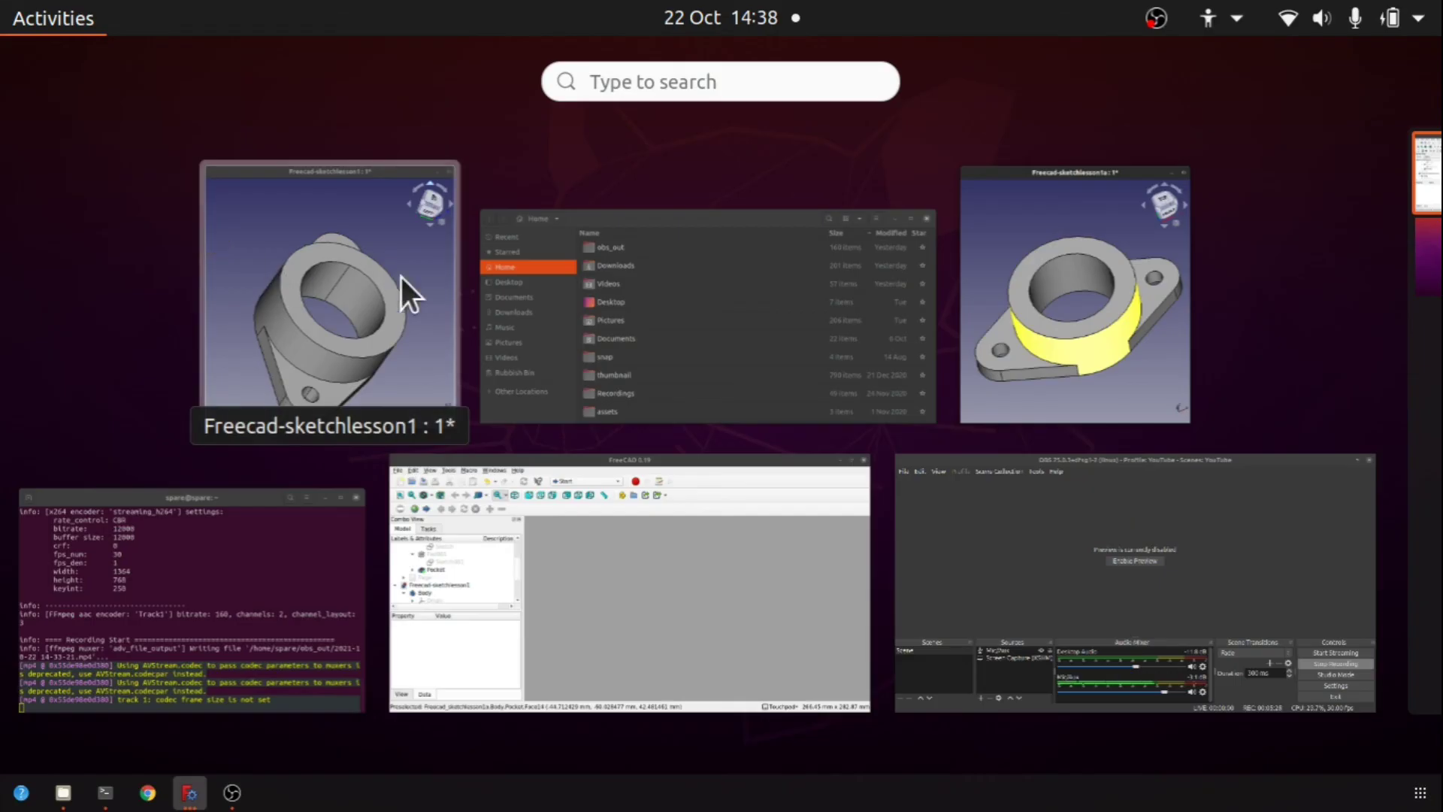
left_click(413, 281)
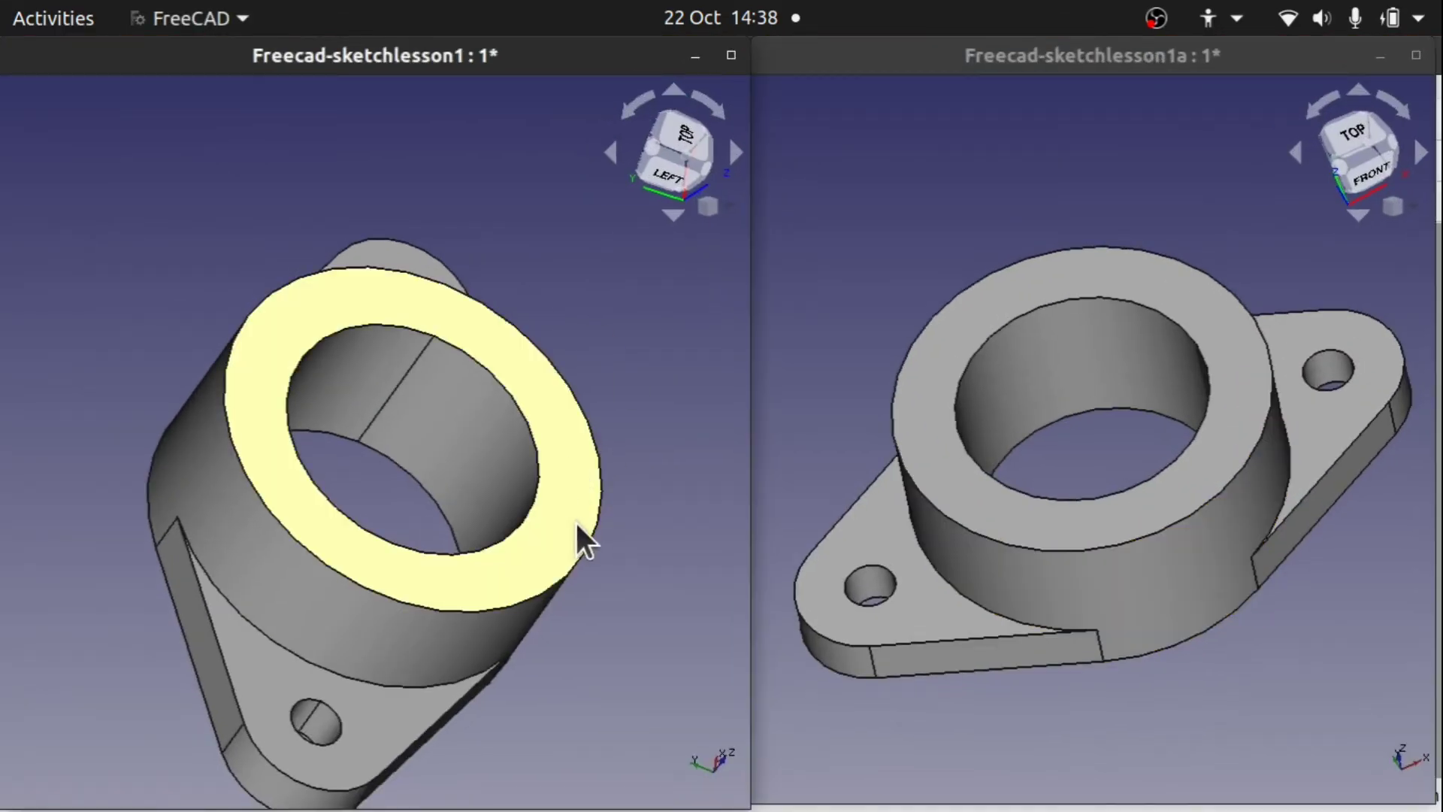
middle_click_drag(580, 541, 440, 442)
middle_click_drag(977, 526, 1007, 509)
middle_click_drag(593, 377, 436, 323)
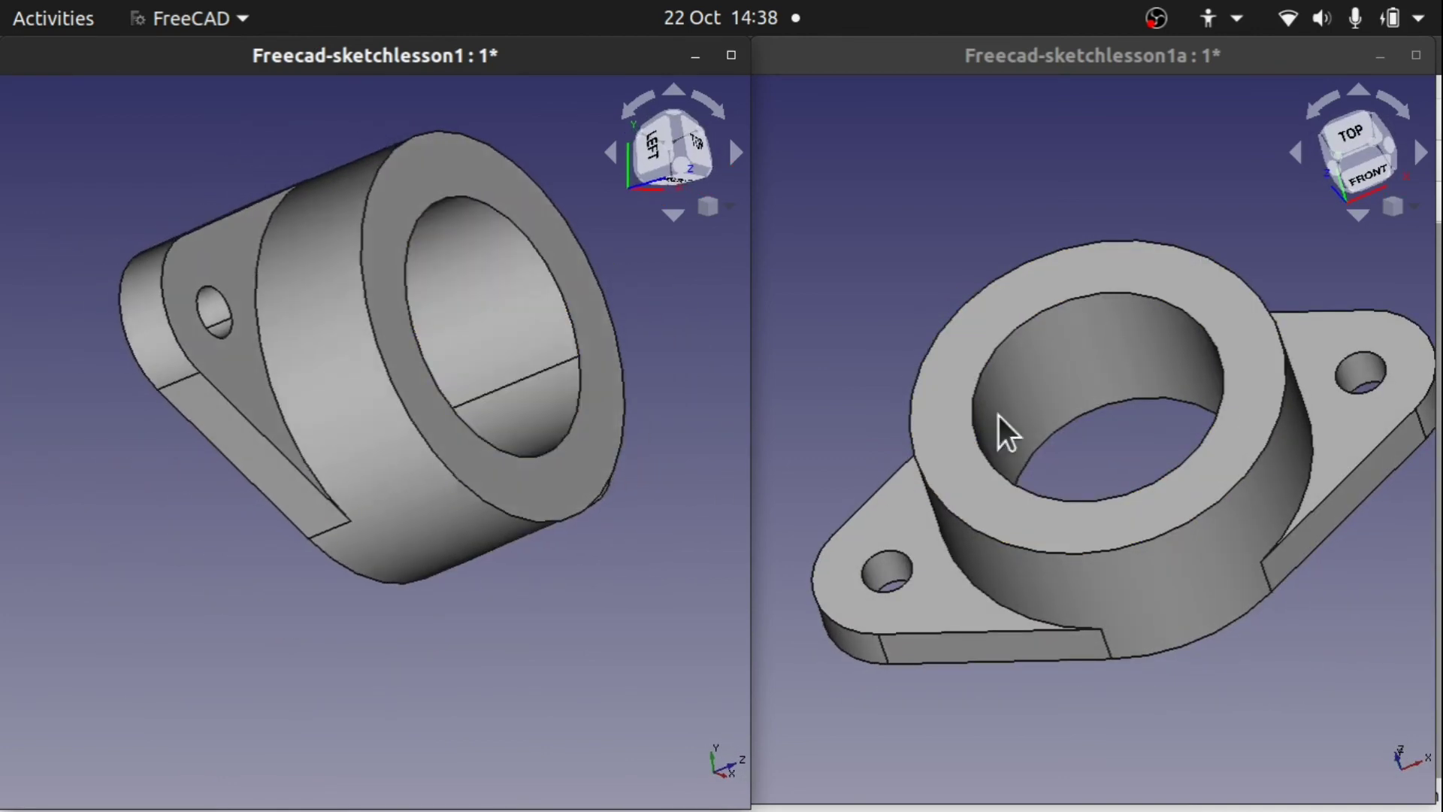
middle_click_drag(1008, 431, 865, 444)
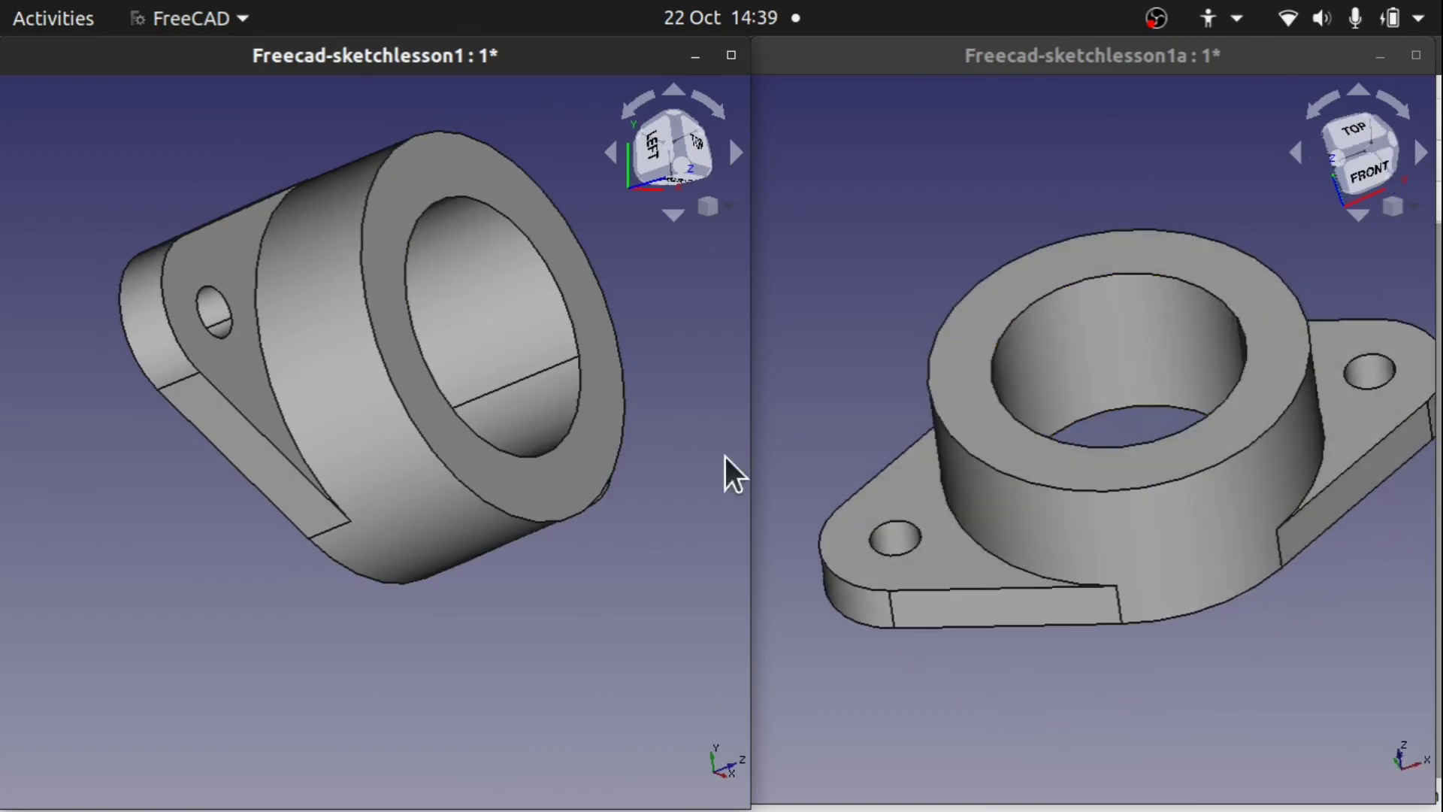
Examine both flanges from above, the front and the side, checking the bores and where each boss wall meets the base plate's edges.
middle_click_drag(677, 466, 541, 414)
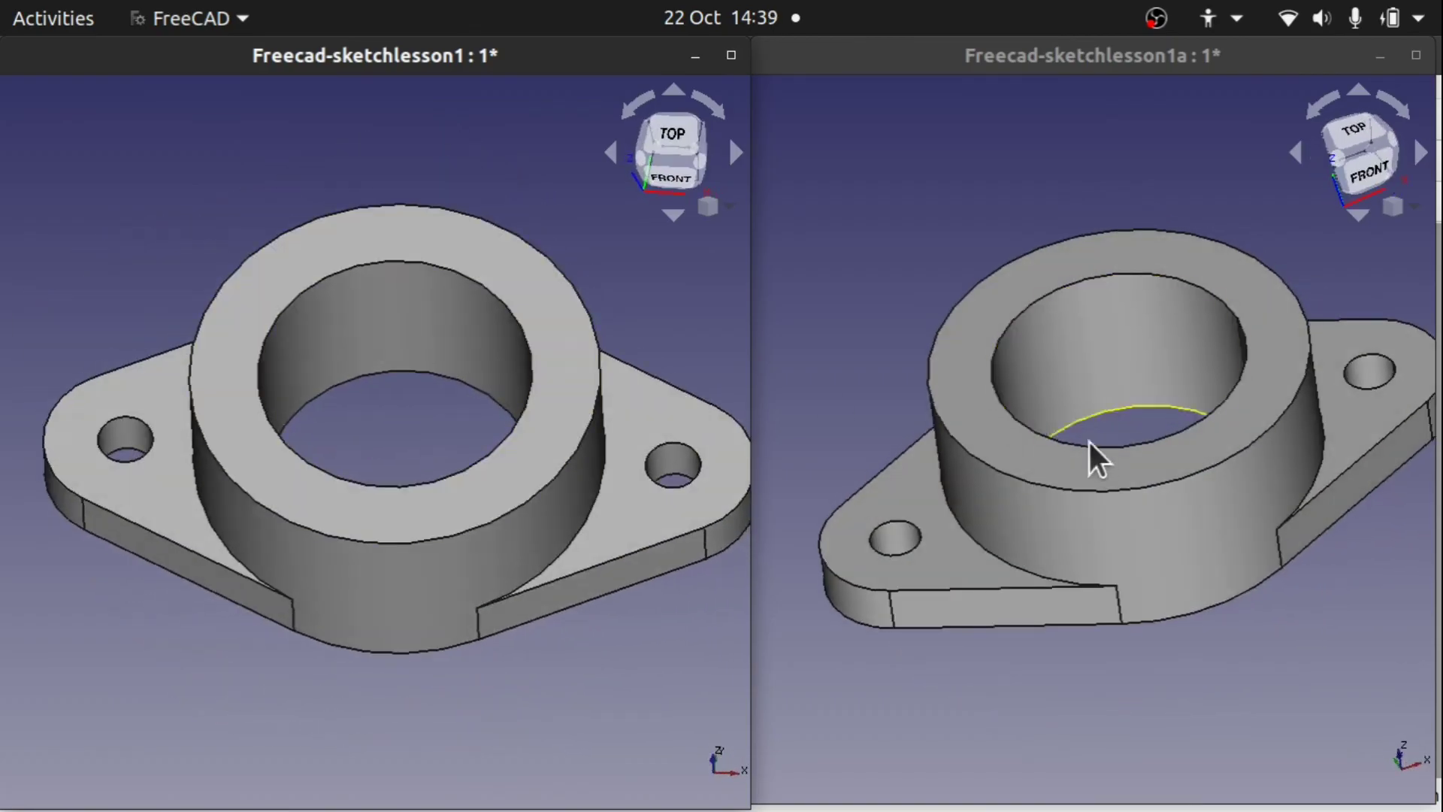
middle_click_drag(1096, 451, 1115, 409)
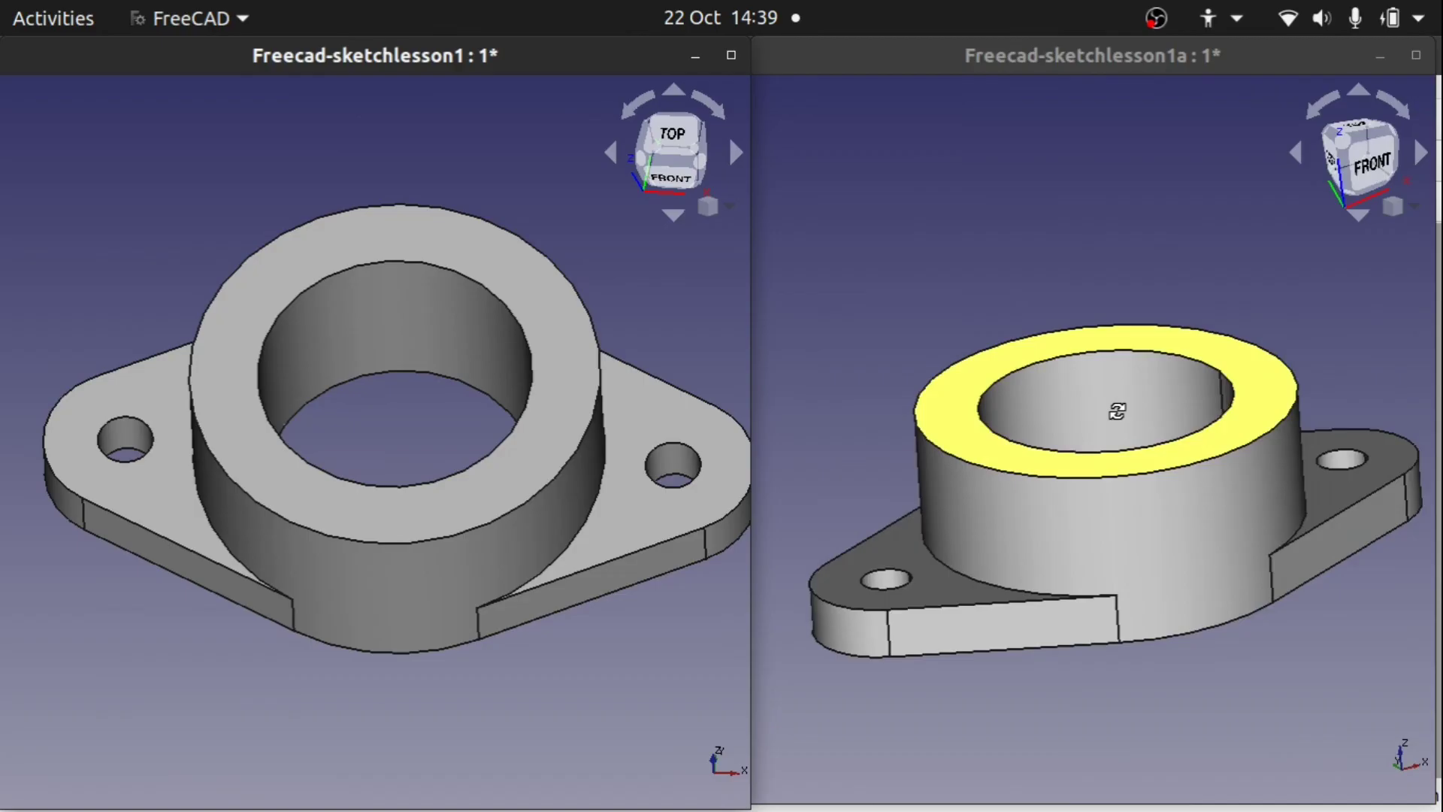
middle_click_drag(462, 479, 483, 516)
middle_click_drag(1282, 409, 1248, 431)
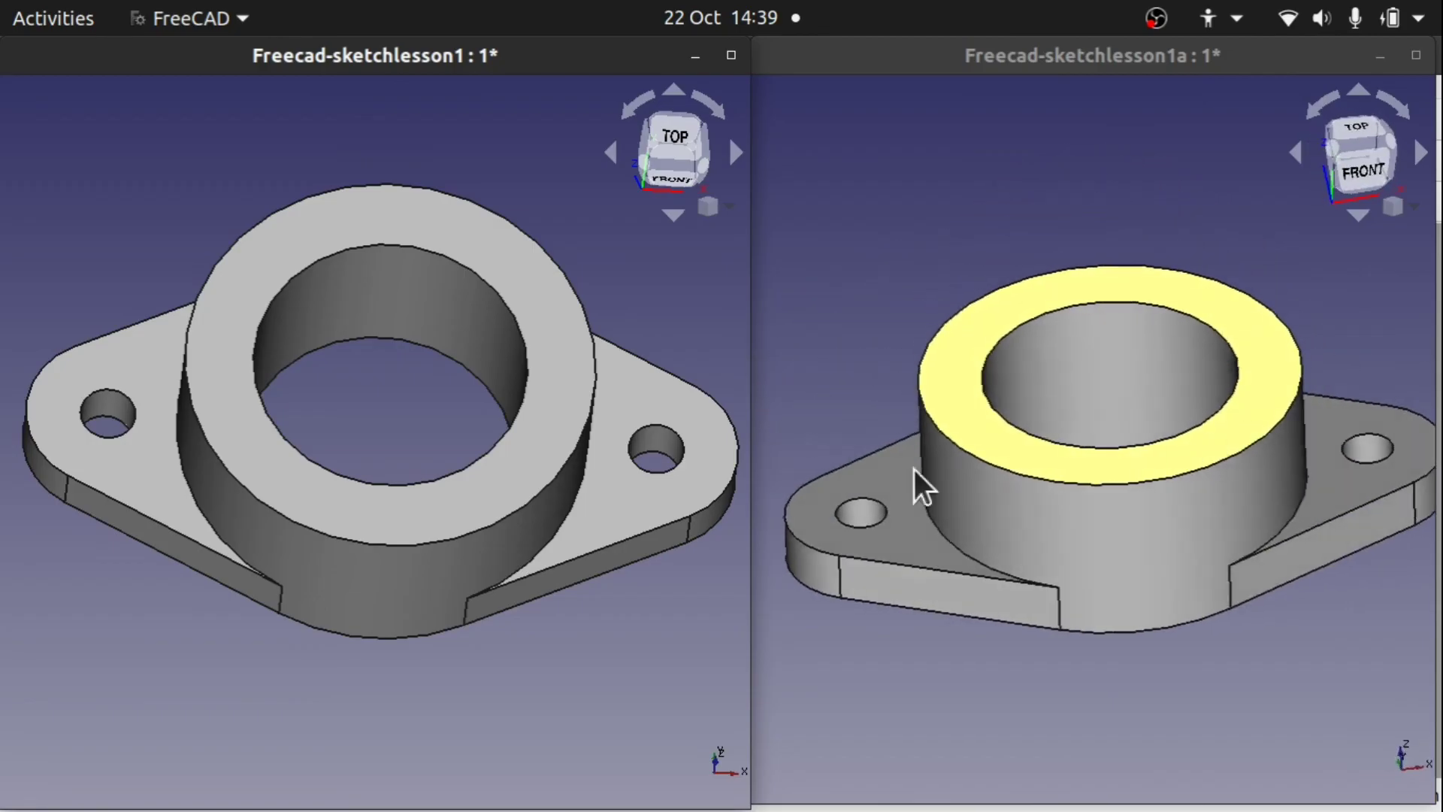
mouse_move(699, 461)
middle_mouse_down()
mouse_move(667, 386)
mouse_move(687, 467)
middle_mouse_up()
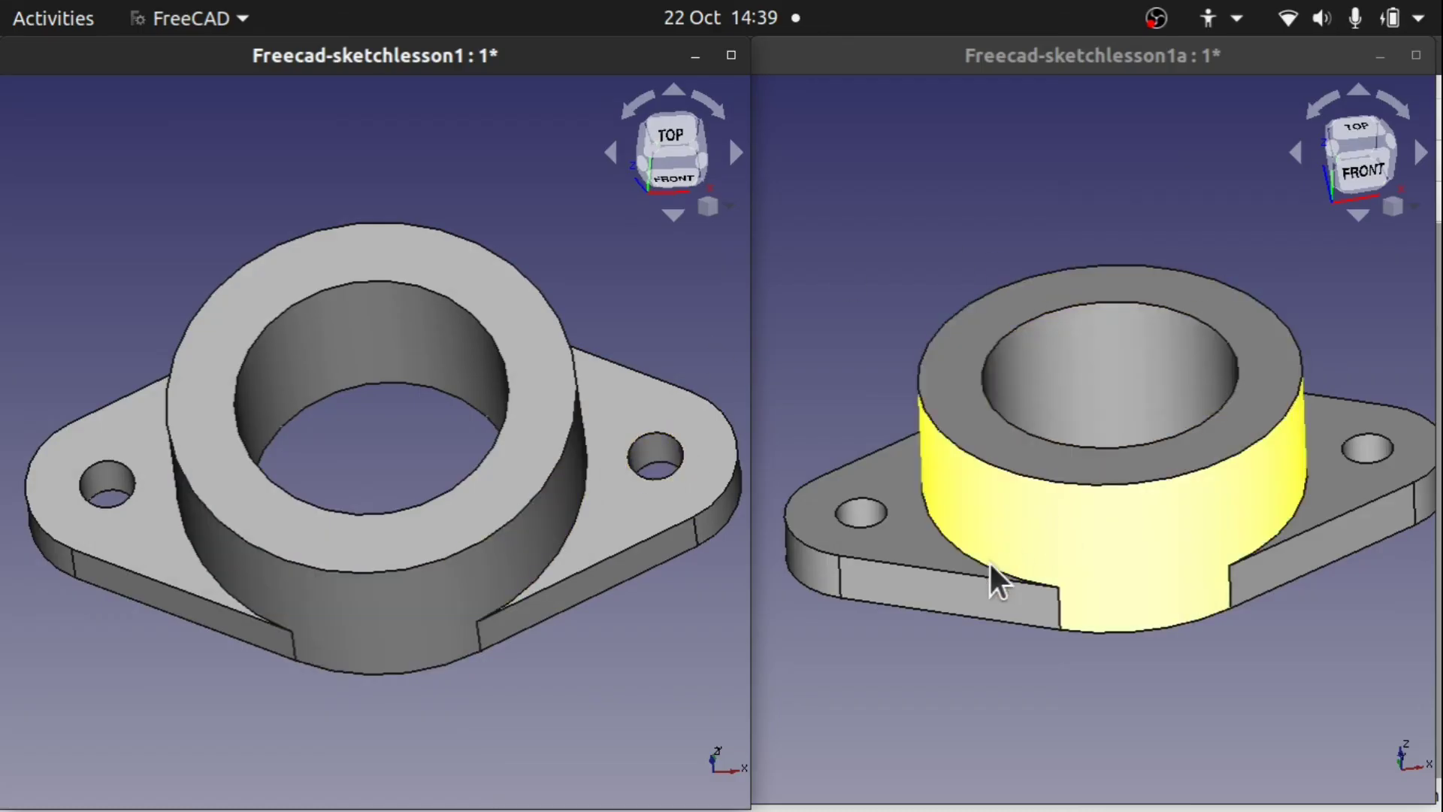
middle_click_drag(996, 579, 1155, 488)
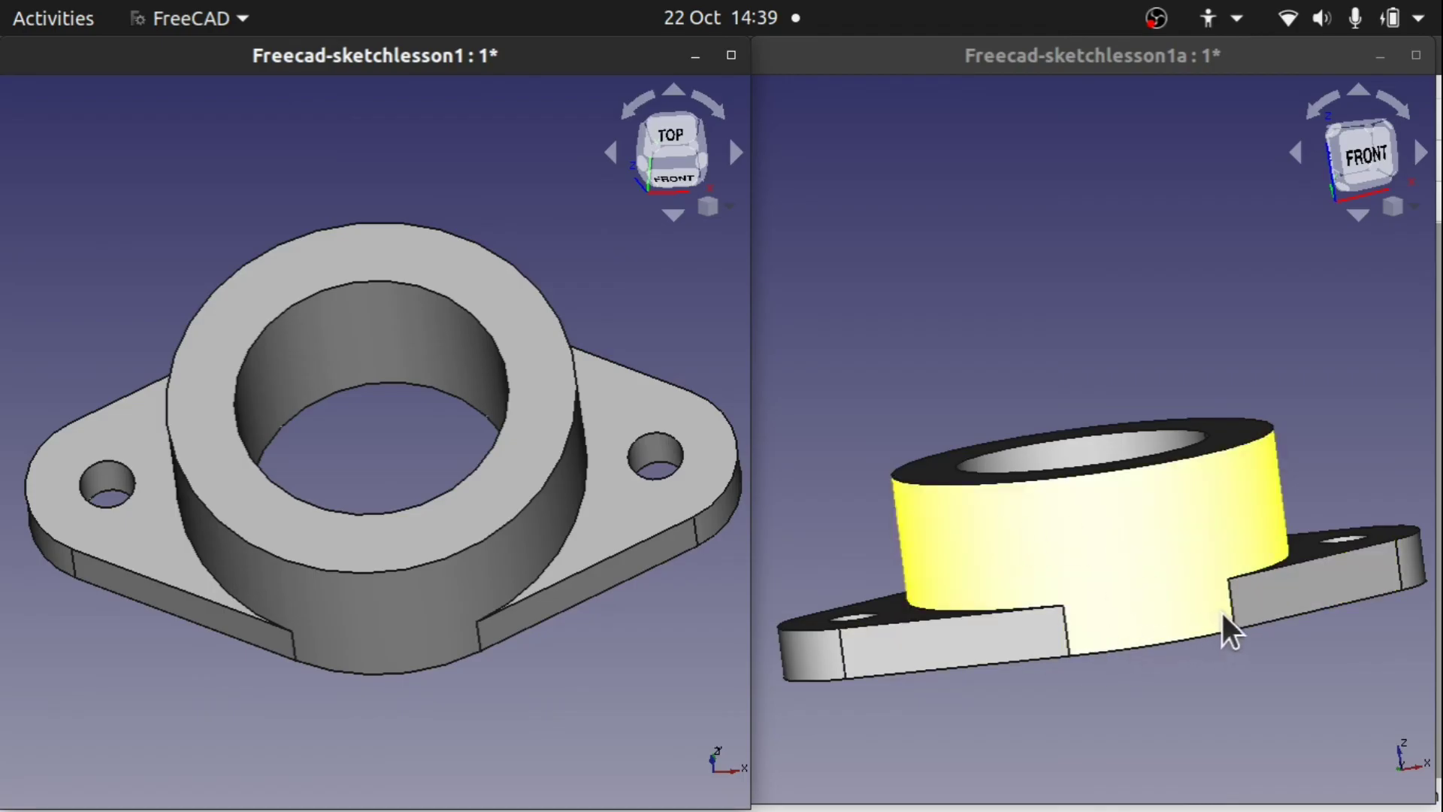
middle_click_drag(1230, 632, 1105, 480)
middle_click_drag(233, 354, 337, 401)
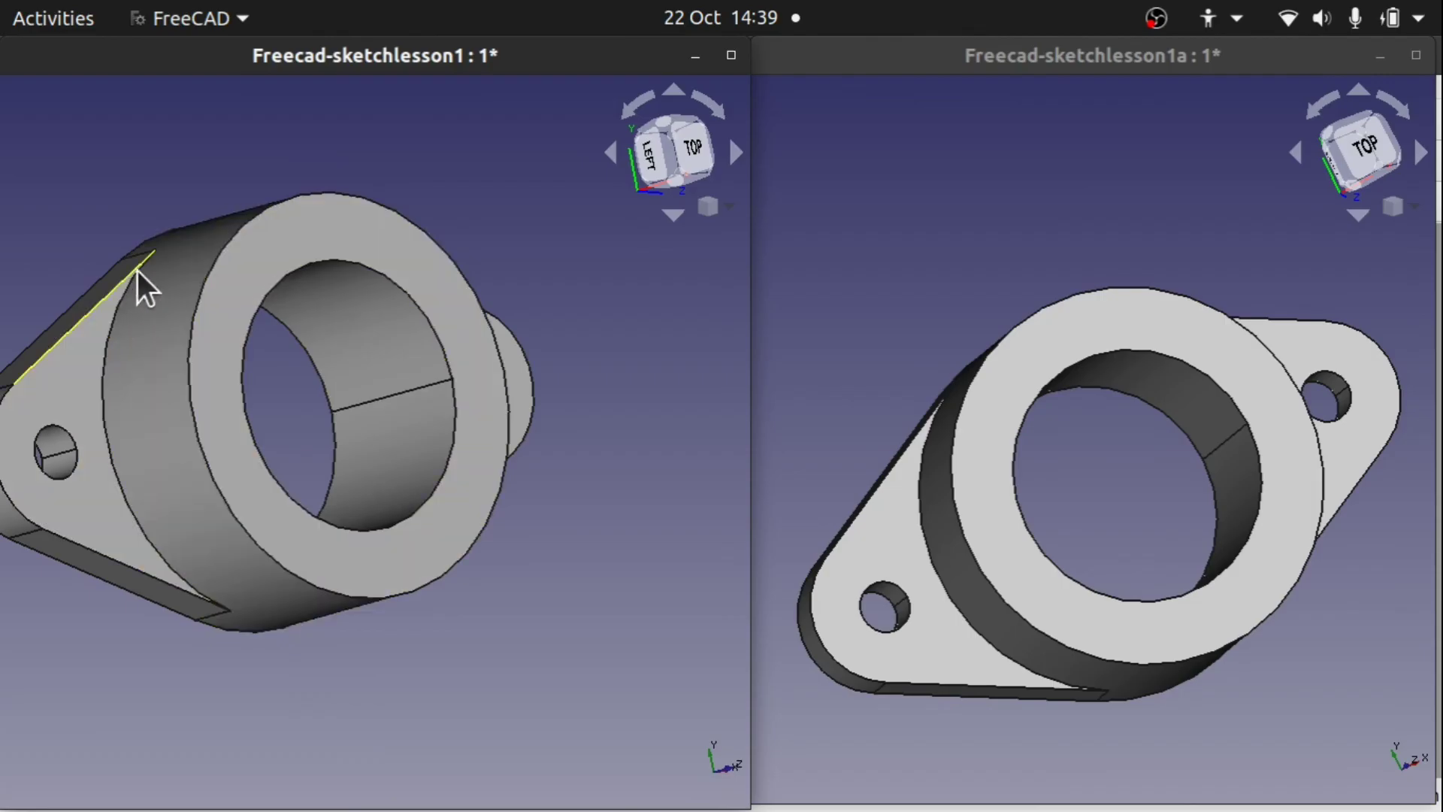
middle_click_drag(236, 622, 306, 728)
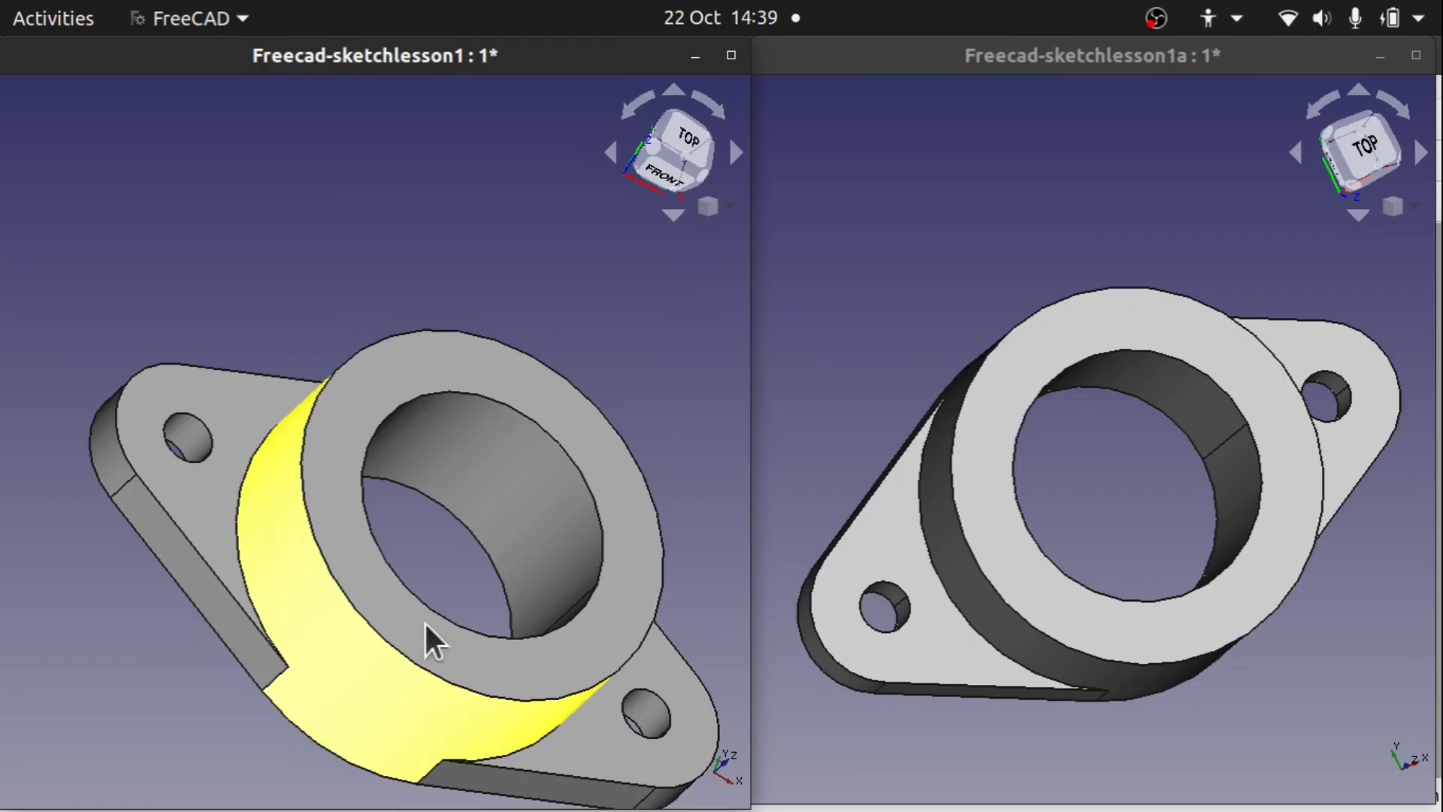
mouse_move(428, 635)
middle_mouse_down()
mouse_move(463, 553)
mouse_move(515, 583)
middle_mouse_up()
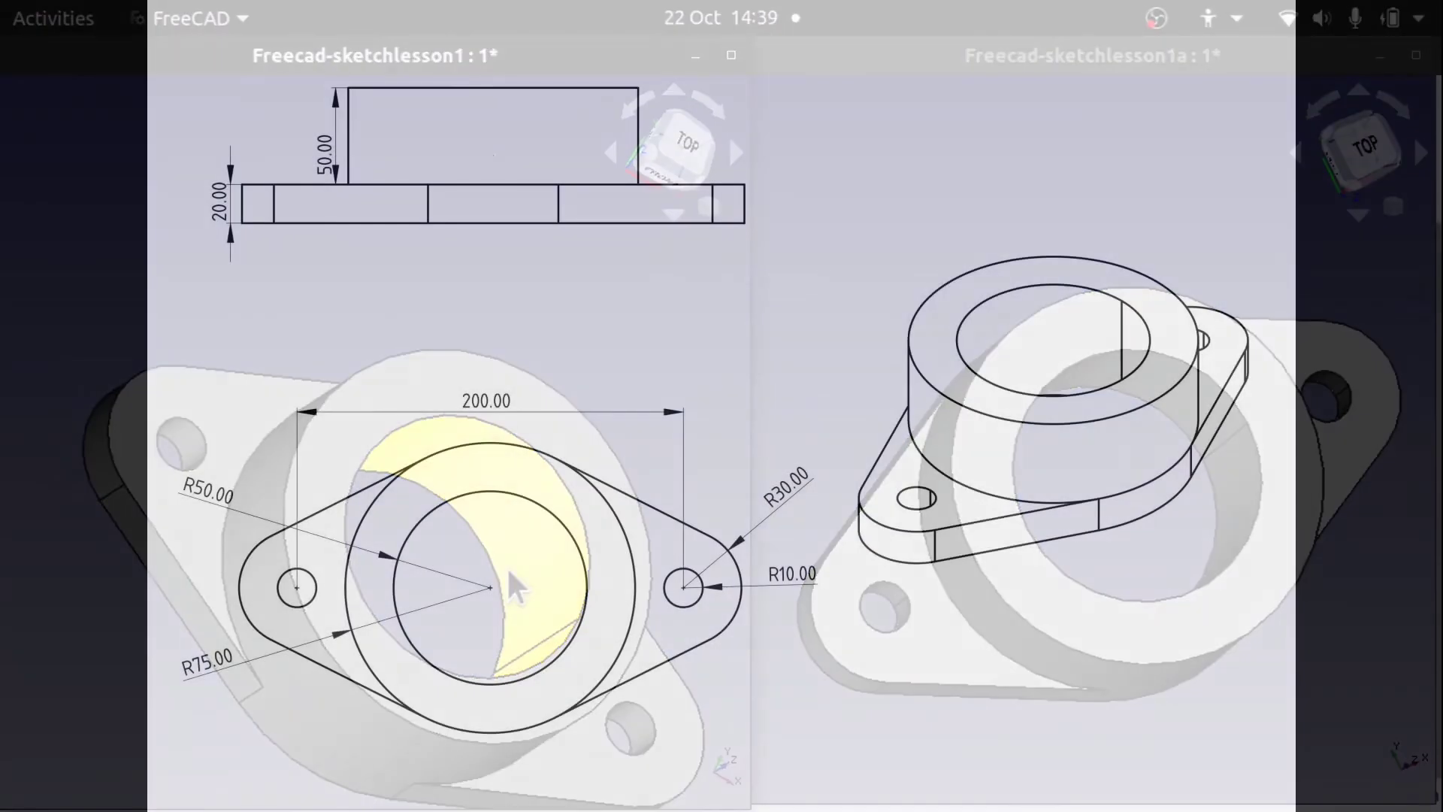